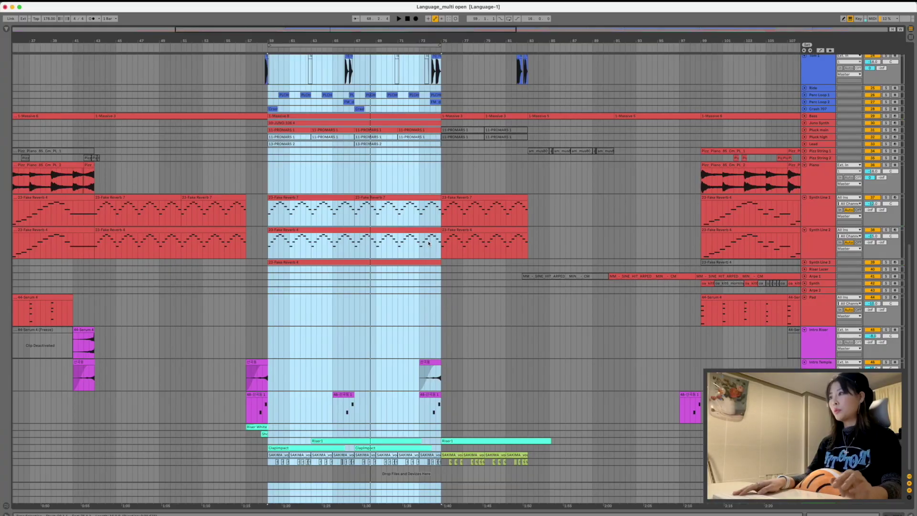
# Step: Select the tracks from Hihat 1 to Clap 808 and unfold them to show their waveforms
pyautogui.scroll(10, 428, 244)
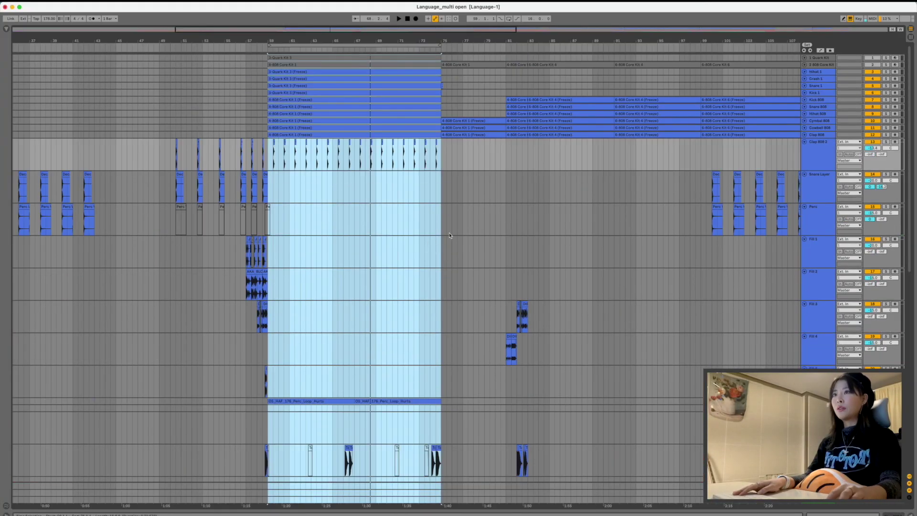
pyautogui.click(818, 135)
pyautogui.keyDown('shift'); pyautogui.click(816, 71); pyautogui.keyUp('shift')
pyautogui.click(804, 72)
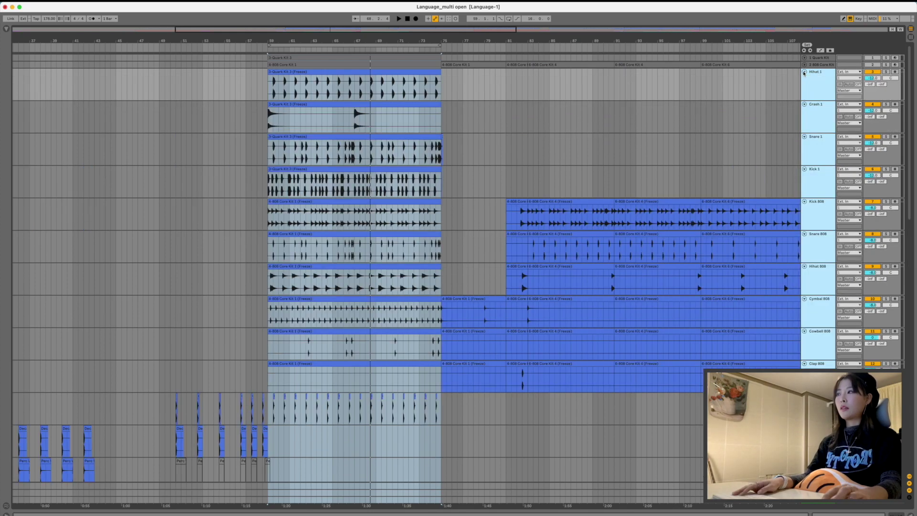
# Step: Unfold and solo the Quark Kit track, and open the notes of its MIDI clip
pyautogui.click(415, 46)
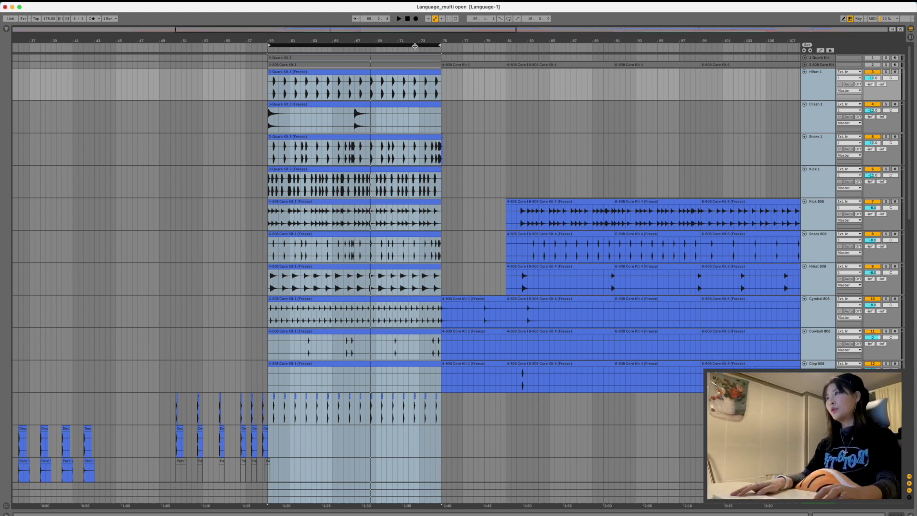
pyautogui.click(398, 71)
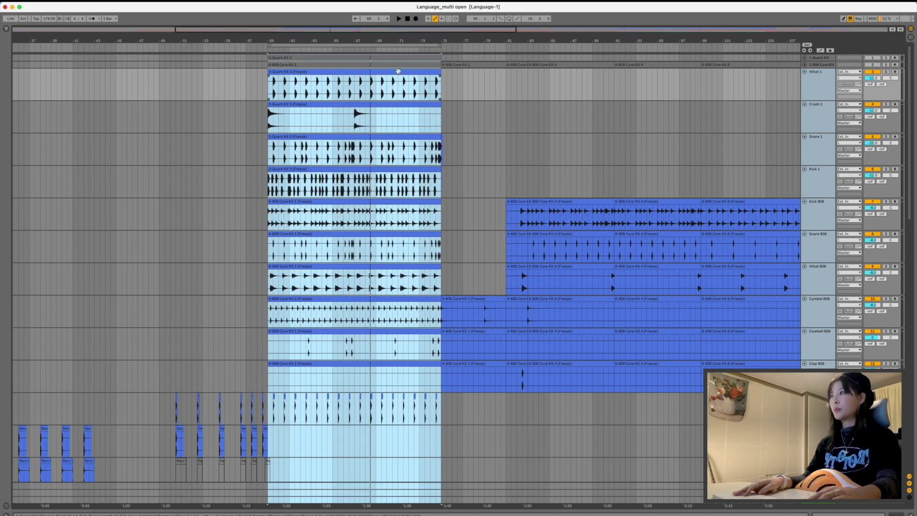
pyautogui.click(816, 89)
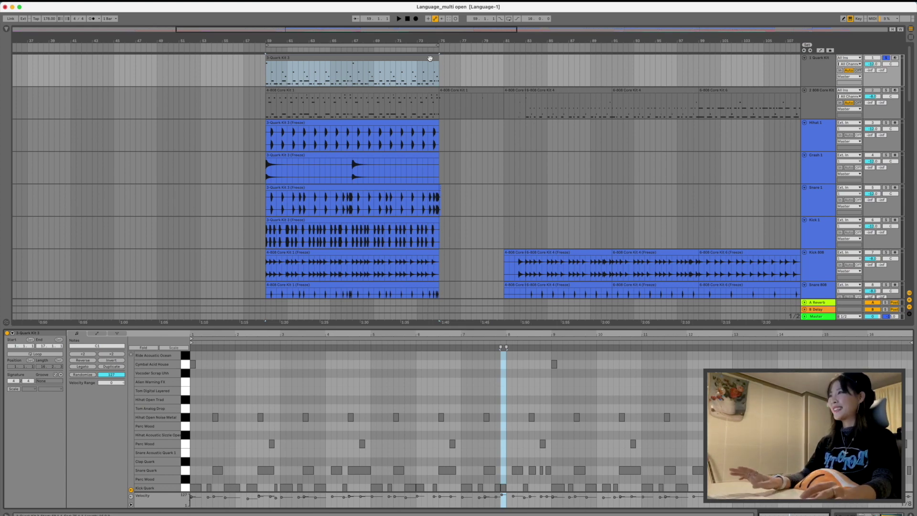
# Step: Enable looping over the Quark Kit clip's section and play back its drum pattern
pyautogui.press('space')
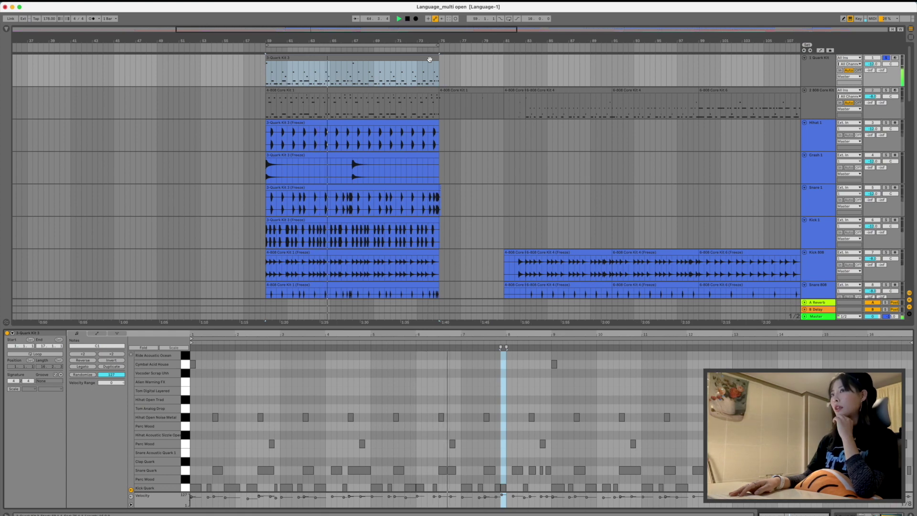
pyautogui.click(430, 46)
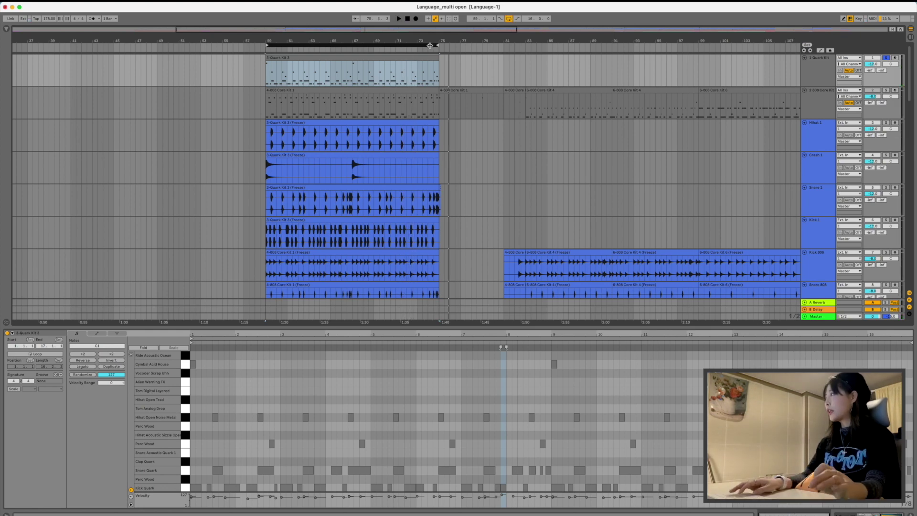
pyautogui.press('space')
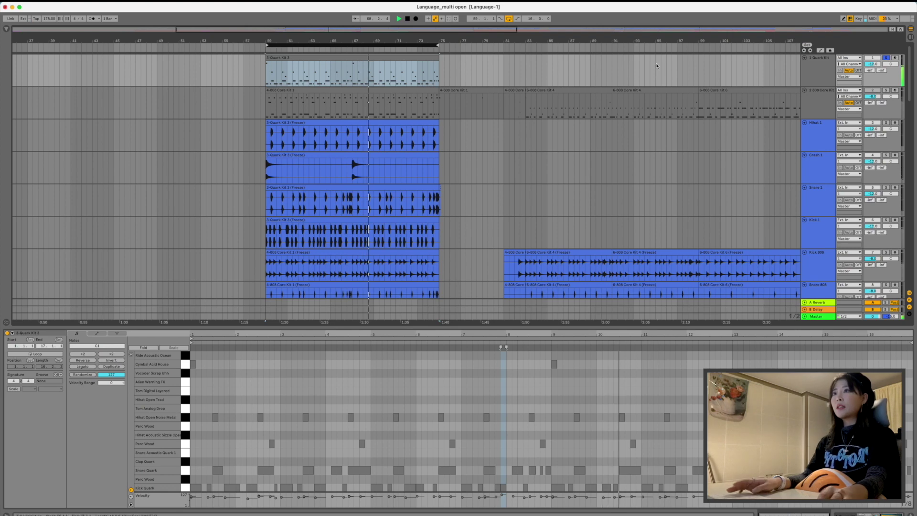
# Step: Show the Quark Kit's drum rack and look over the drum audio tracks beneath it
pyautogui.click(821, 74)
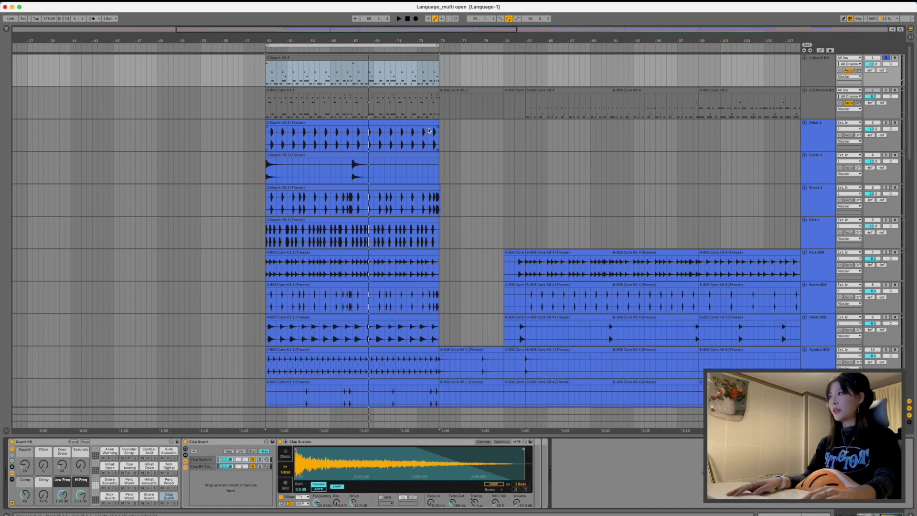
pyautogui.click(395, 59)
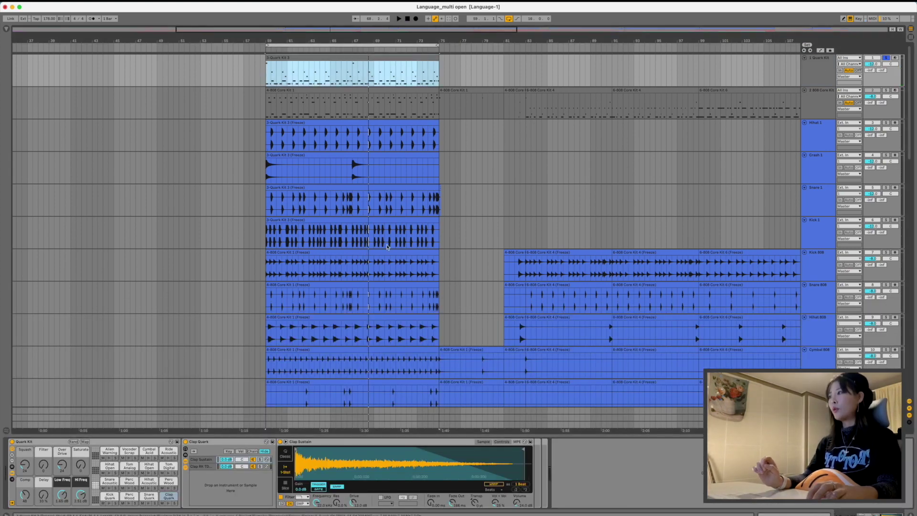
pyautogui.scroll(-5, 345, 298)
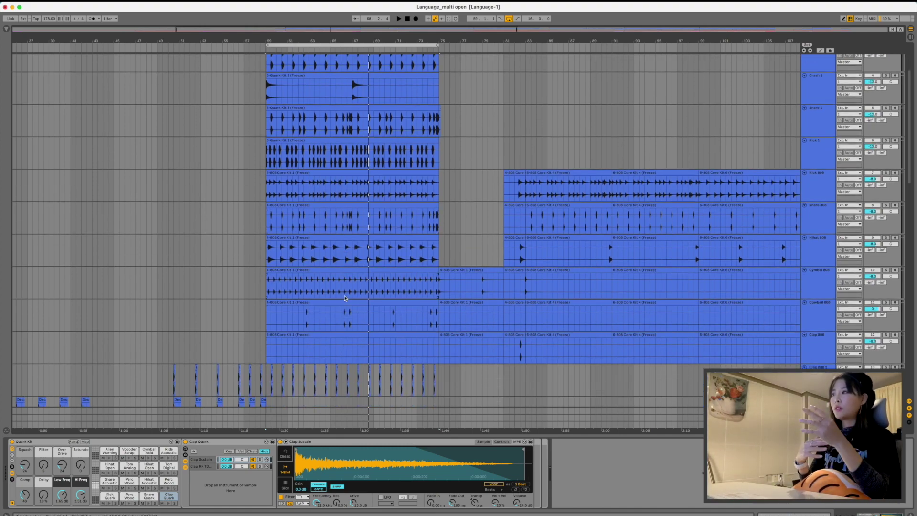
pyautogui.scroll(5, 345, 298)
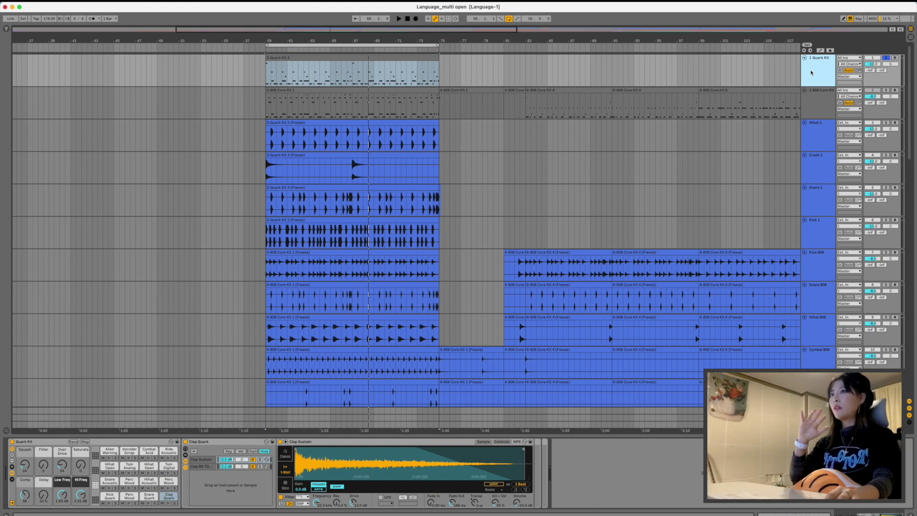
# Step: Open the Quark Kit clip's MIDI notes and play the looped pattern
pyautogui.click(416, 59)
pyautogui.click(819, 76)
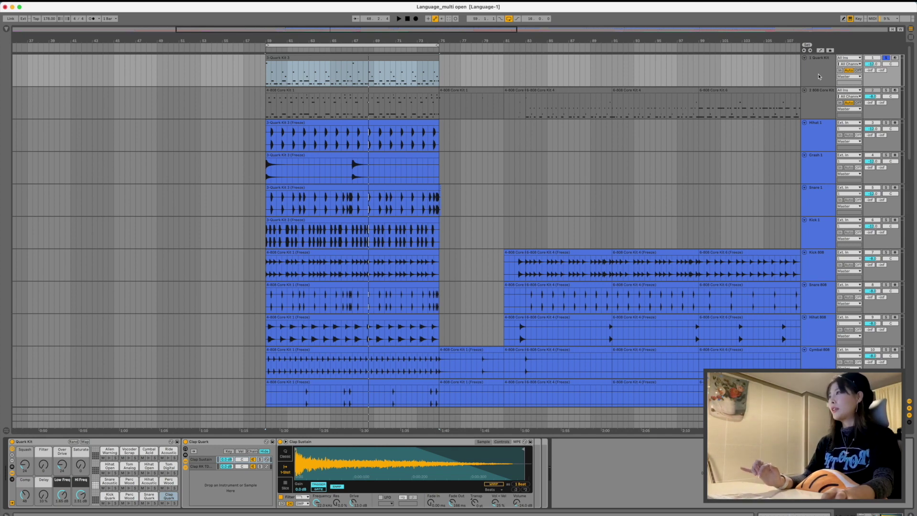
pyautogui.doubleClick(302, 56)
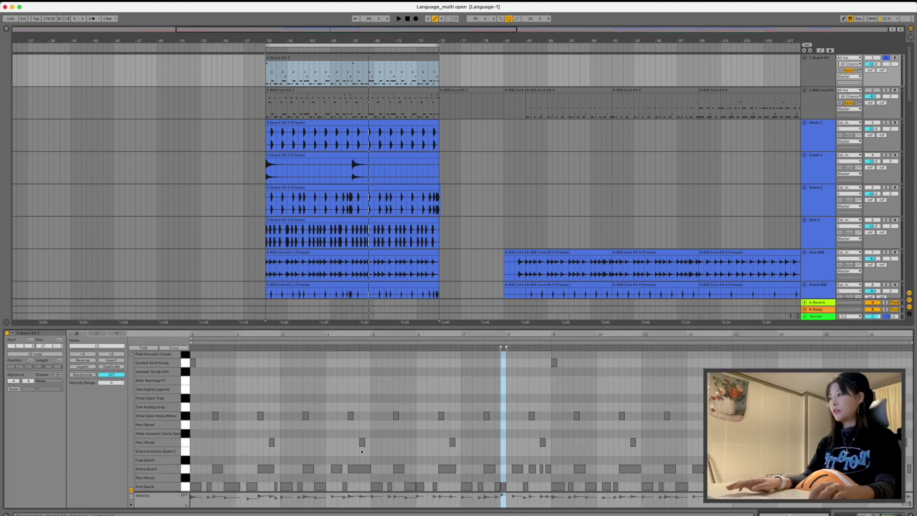
pyautogui.press('space')
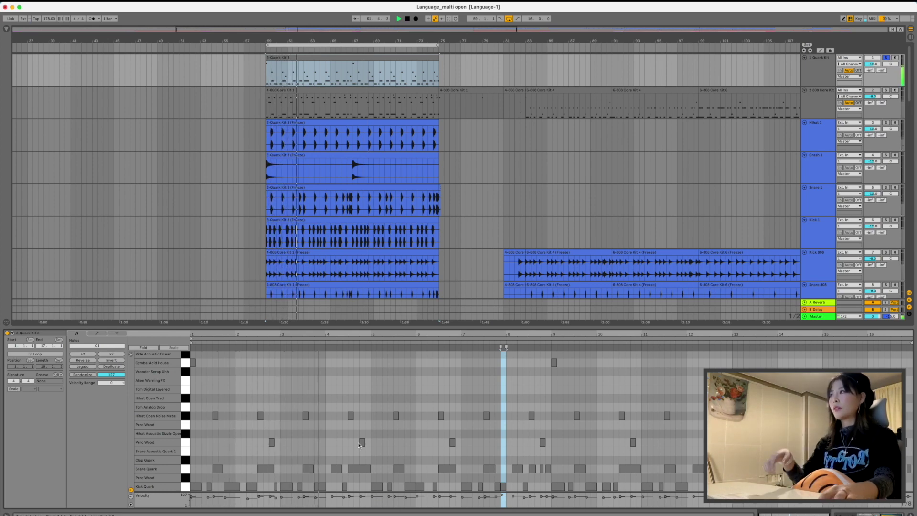
# Step: Bring the Quark Kit's drum rack back into view and solo its Kick Quark pad
pyautogui.scroll(-1, 821, 78)
pyautogui.doubleClick(821, 78)
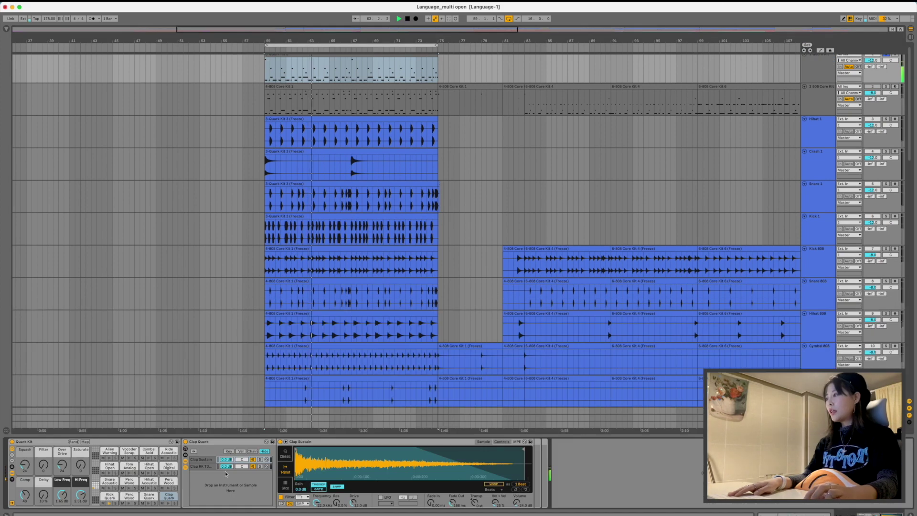
pyautogui.click(116, 504)
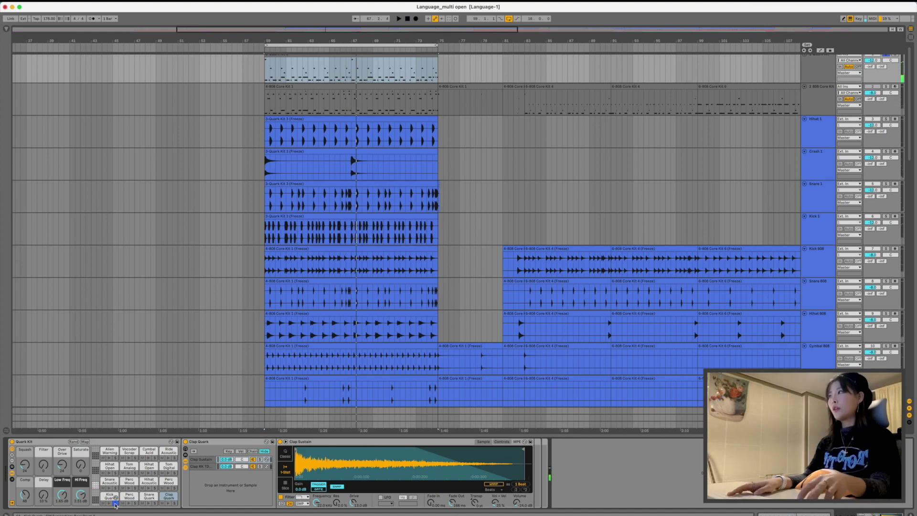
# Step: Unfold and solo the Bass track, and play it together with the soloed kick
pyautogui.scroll(1, 318, 366)
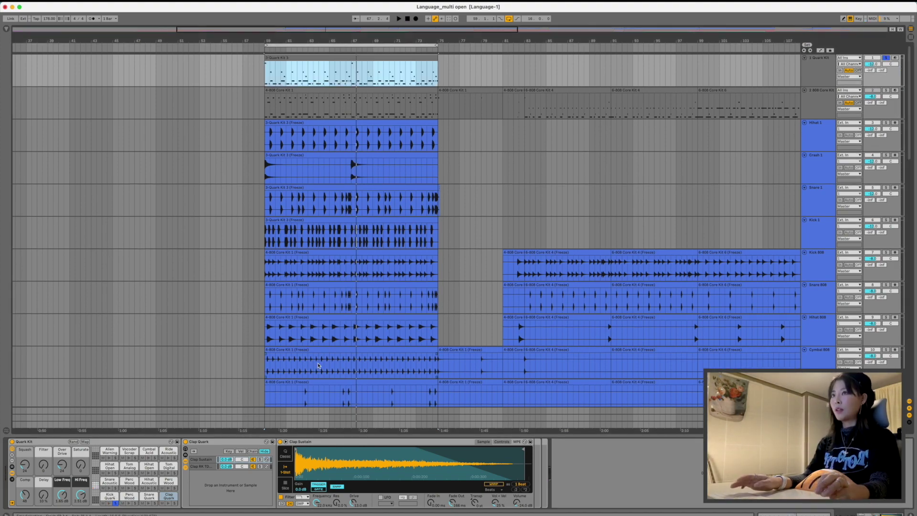
pyautogui.scroll(-12, 319, 366)
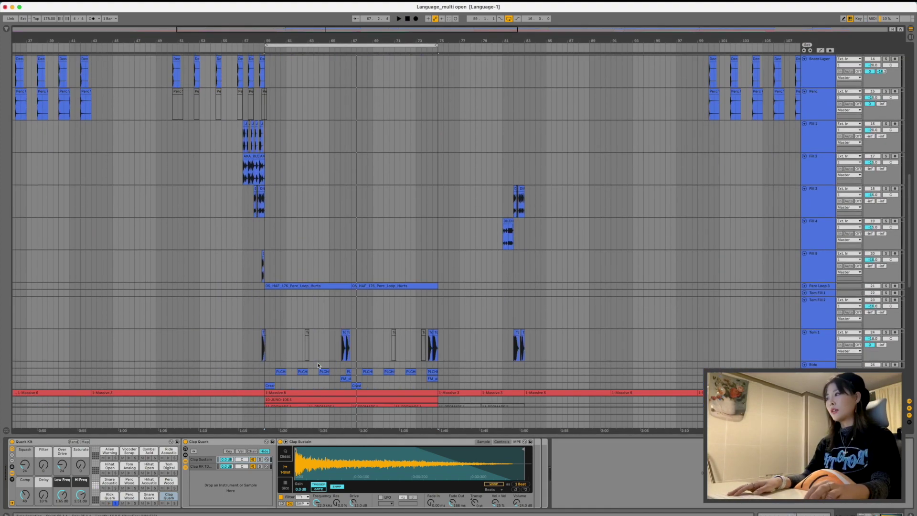
pyautogui.scroll(-6, 319, 366)
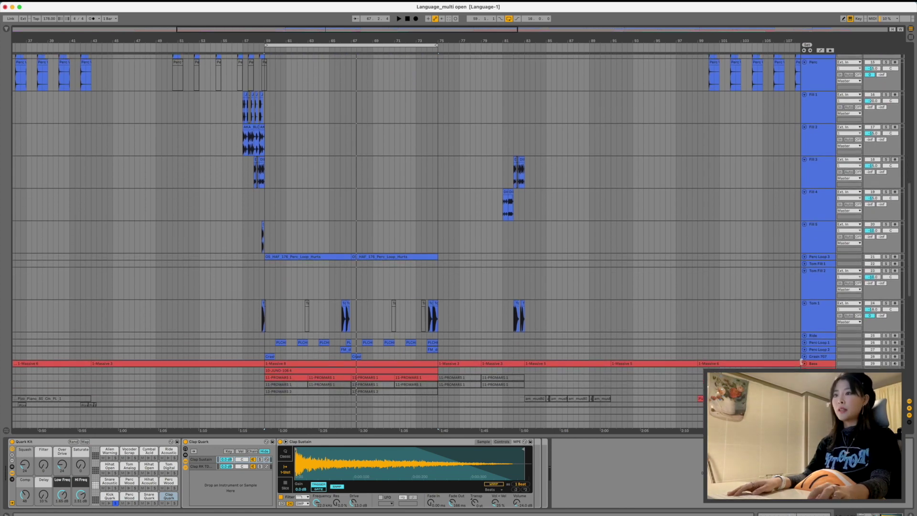
pyautogui.click(804, 363)
pyautogui.scroll(-2, 803, 362)
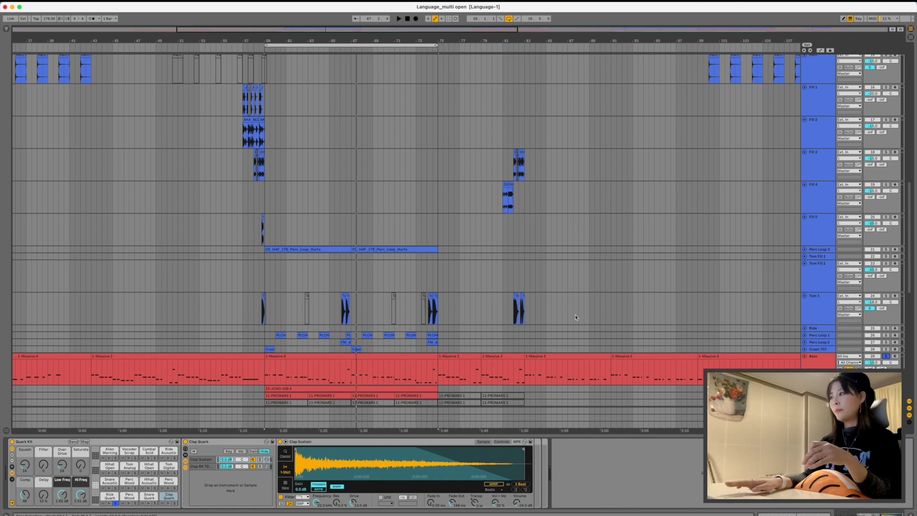
pyautogui.press('space')
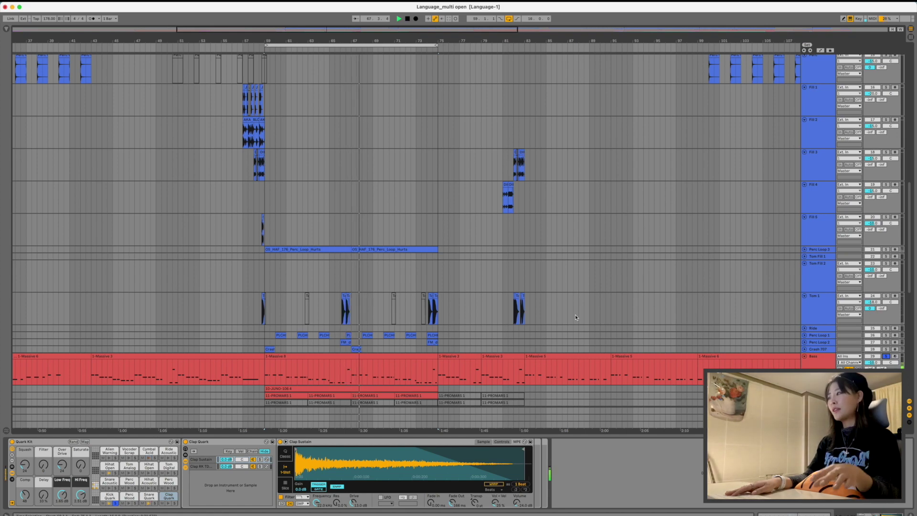
# Step: Return to the Quark Kit track and audition its Hihat Open pad in solo
pyautogui.scroll(10, 681, 306)
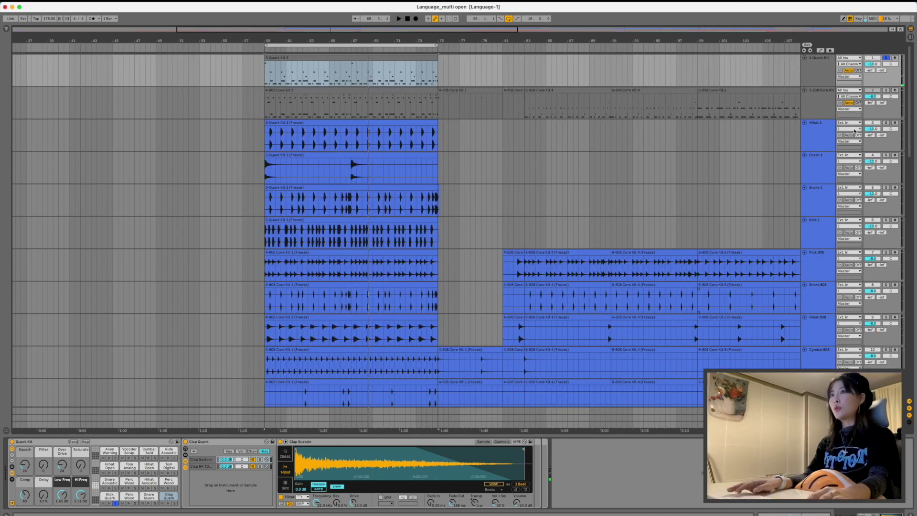
pyautogui.click(819, 72)
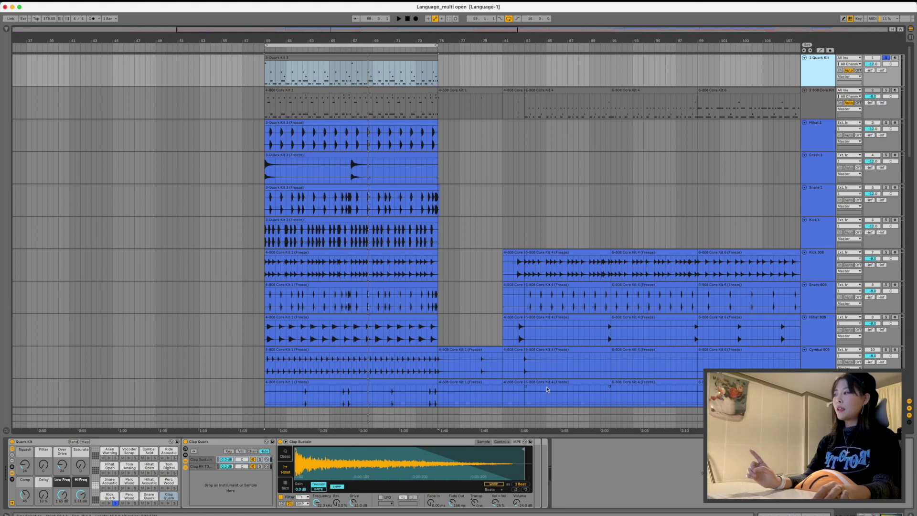
pyautogui.hscroll(1, 548, 390)
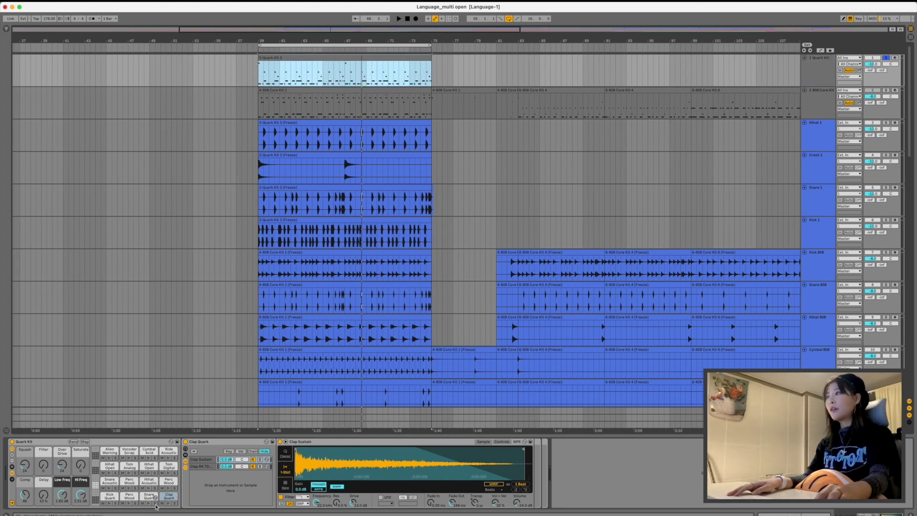
pyautogui.click(886, 57)
pyautogui.press('space')
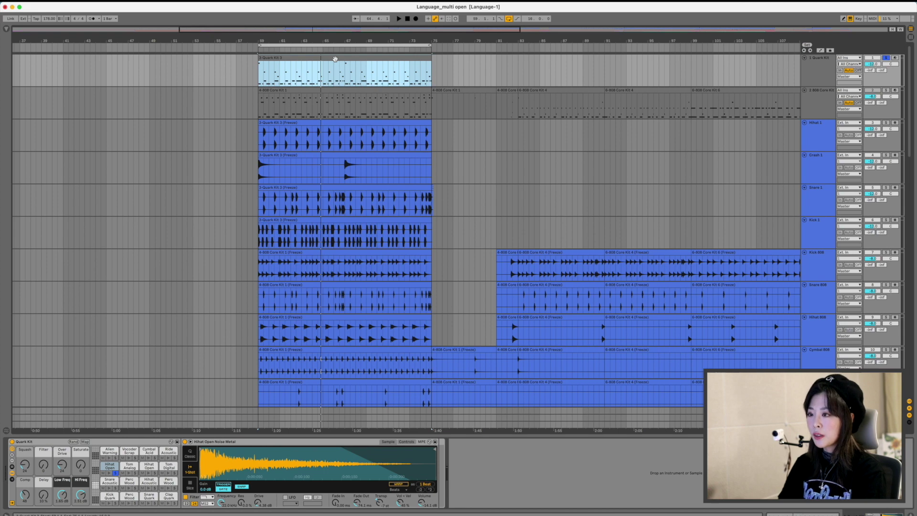
# Step: Play the Quark Kit with its Cymbal Acid pad soloed and display that pad's sample
pyautogui.press('space')
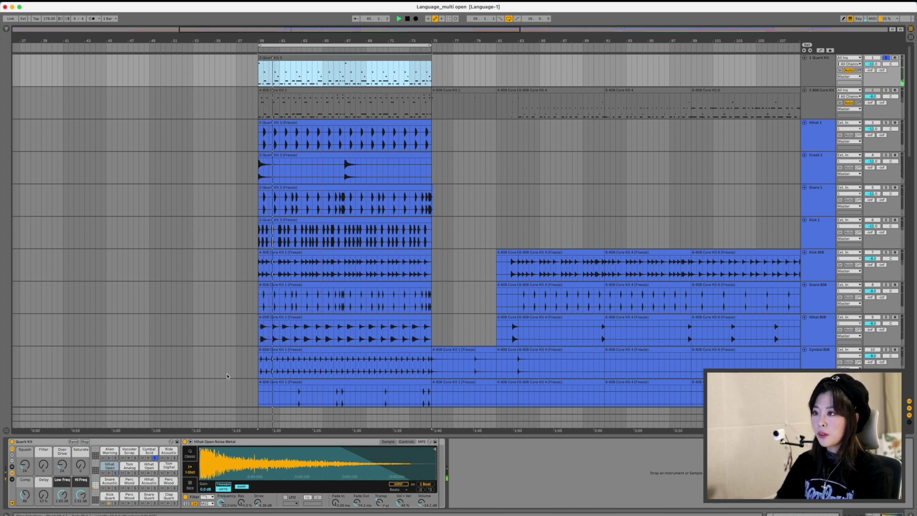
pyautogui.press('space')
pyautogui.press('space')
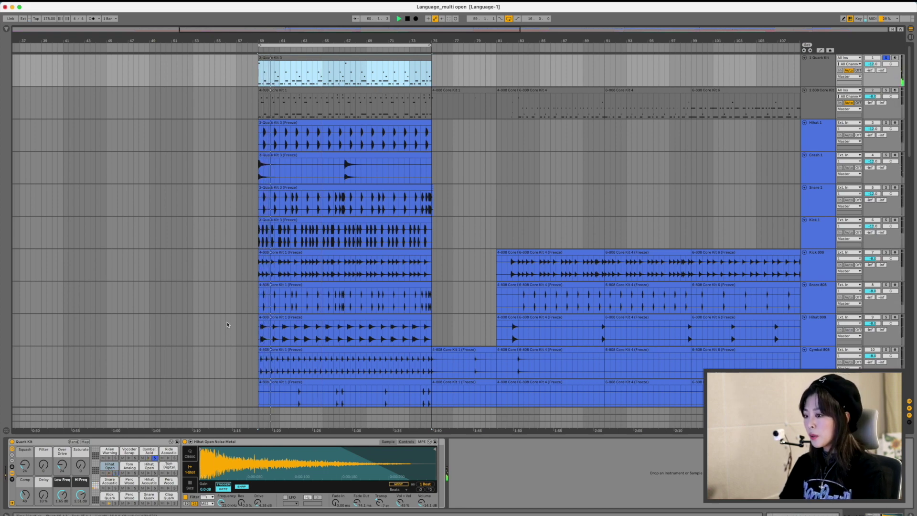
pyautogui.click(146, 453)
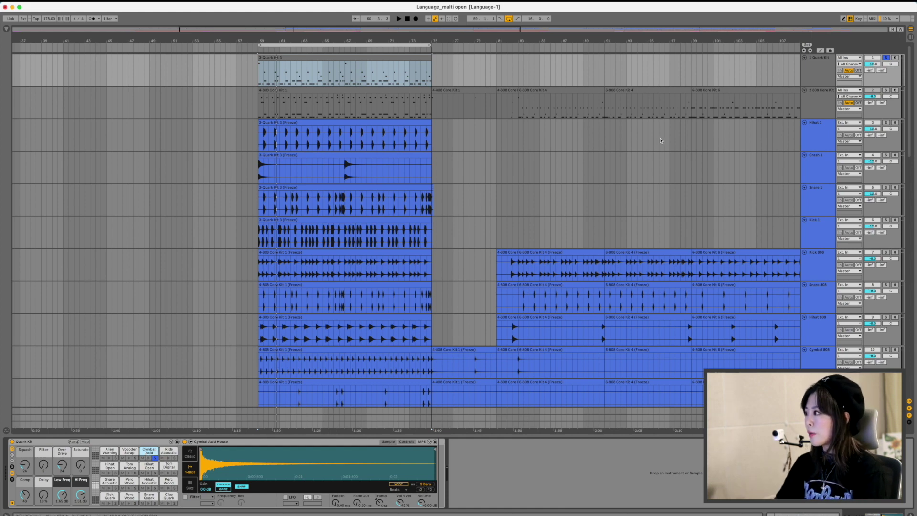
# Step: Solo the 808 Core Kit track and play its first clip in the looped section
pyautogui.click(819, 74)
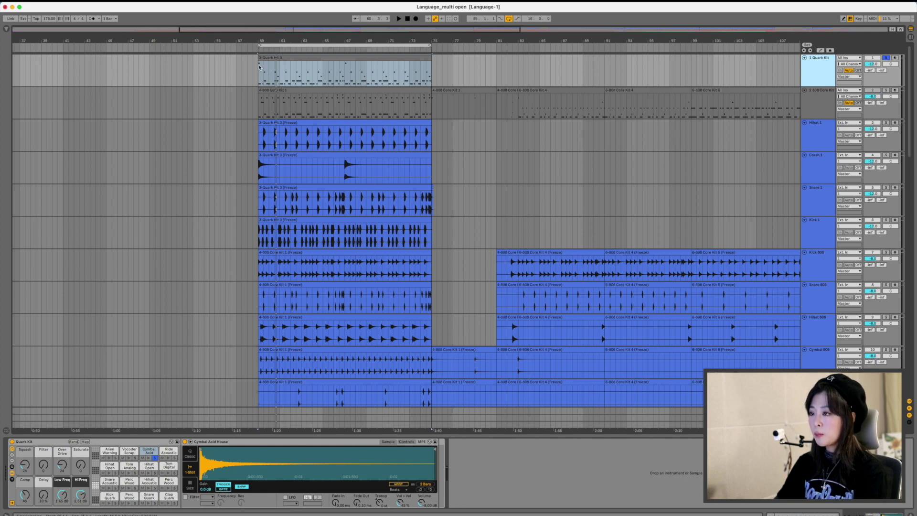
pyautogui.click(818, 107)
pyautogui.click(887, 90)
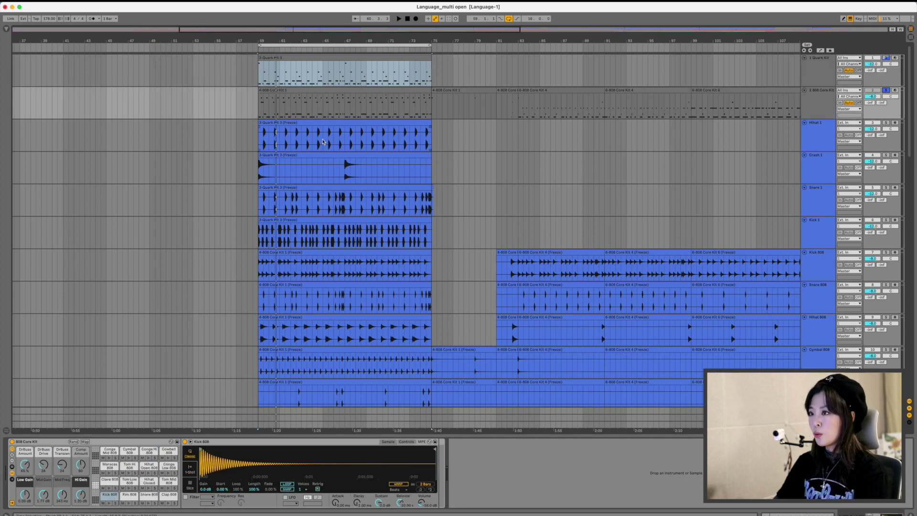
pyautogui.click(306, 90)
pyautogui.press('space')
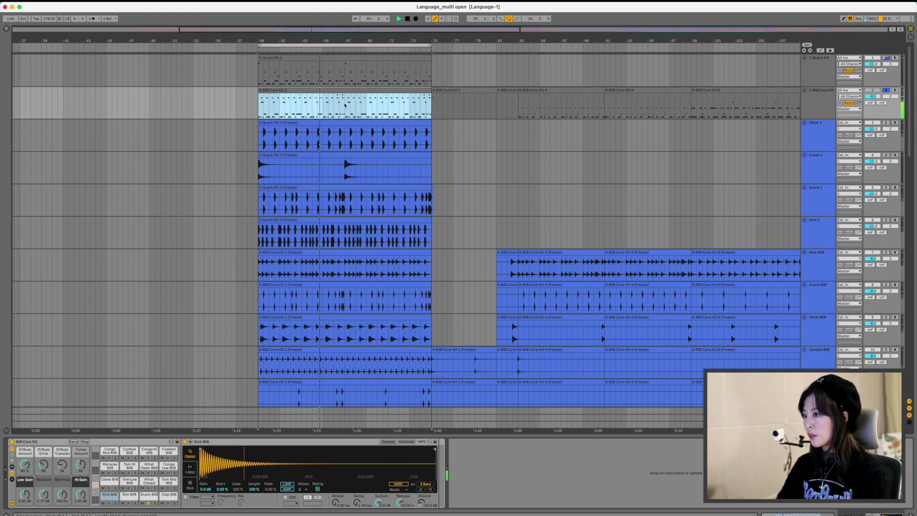
# Step: Turn off solo on the 808 Core Kit track, solo the Quark Kit track and play it
pyautogui.click(888, 90)
pyautogui.click(822, 69)
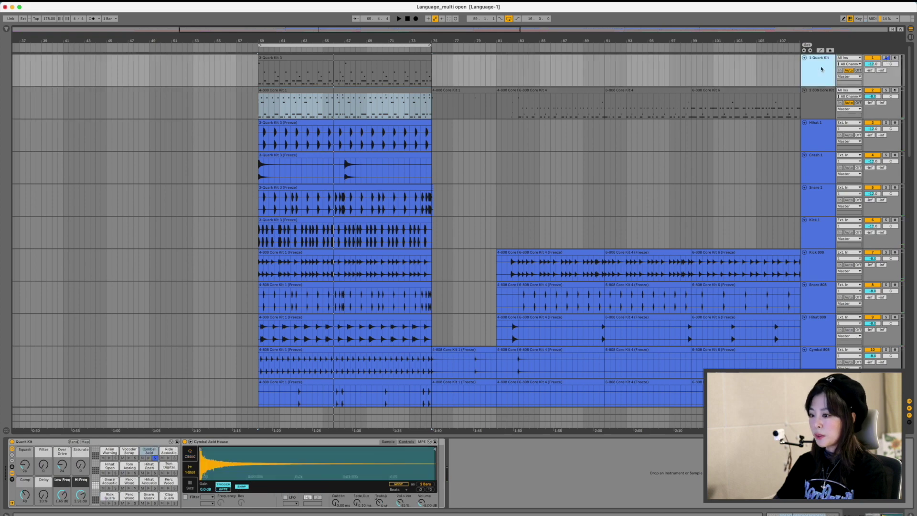
pyautogui.click(886, 58)
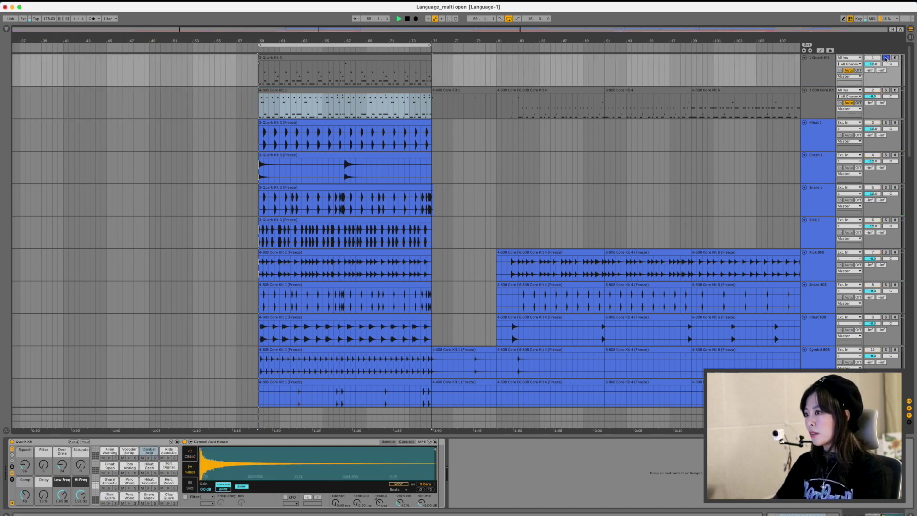
pyautogui.press('space')
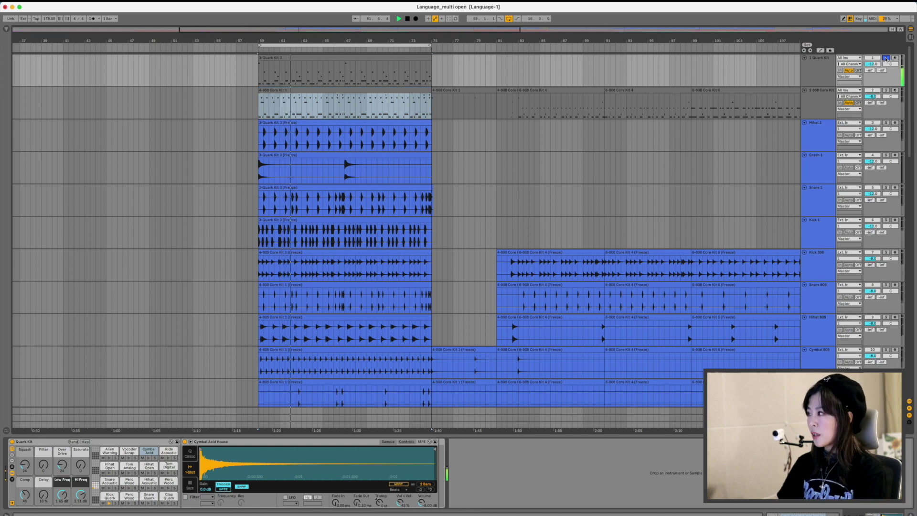
# Step: Add the 808 Core Kit track to the Quark Kit solo, select its first clip and play both kits together
pyautogui.click(819, 74)
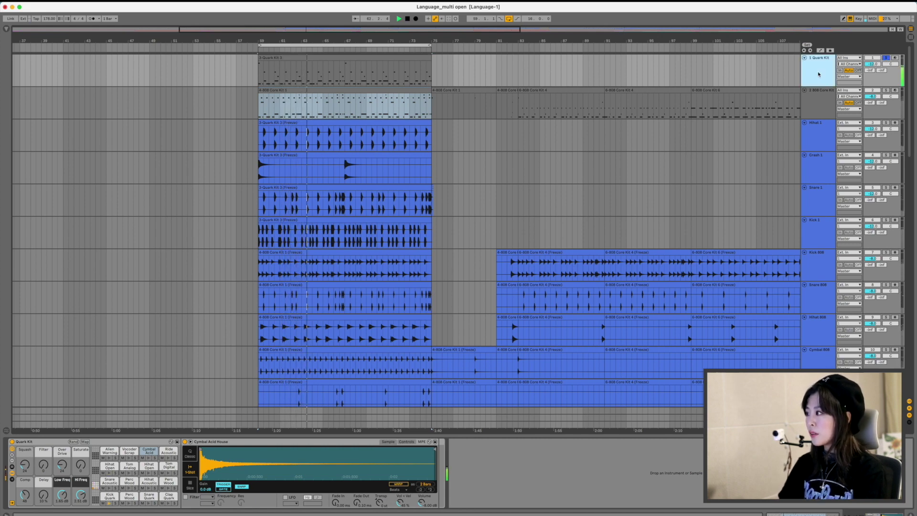
pyautogui.click(868, 96)
pyautogui.keyDown('super'); pyautogui.click(886, 90); pyautogui.keyUp('super')
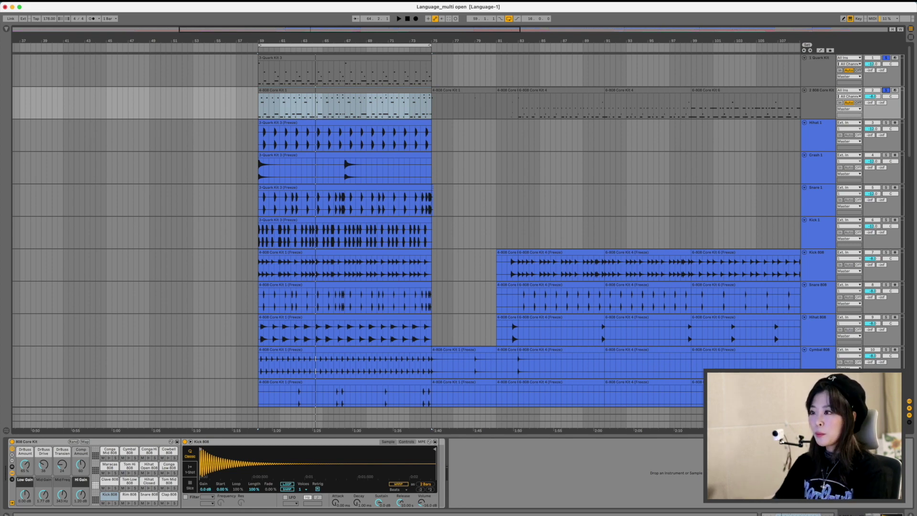
pyautogui.click(380, 90)
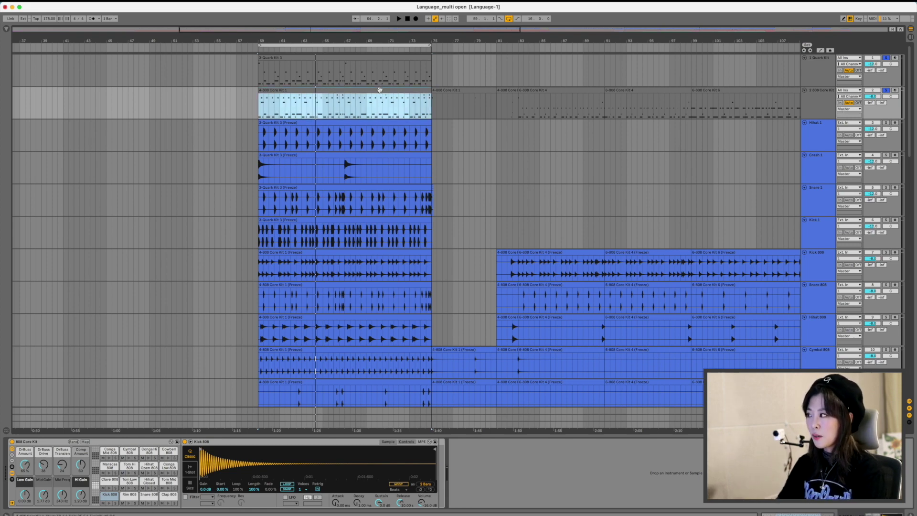
pyautogui.press('space')
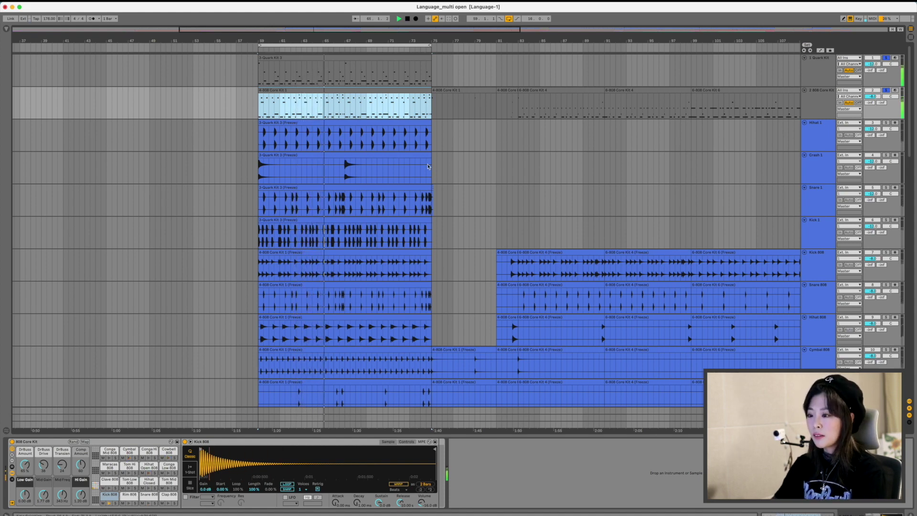
# Step: Open the notes of the first 808 Core Kit clip and examine its Cowbell 808 hits
pyautogui.doubleClick(382, 90)
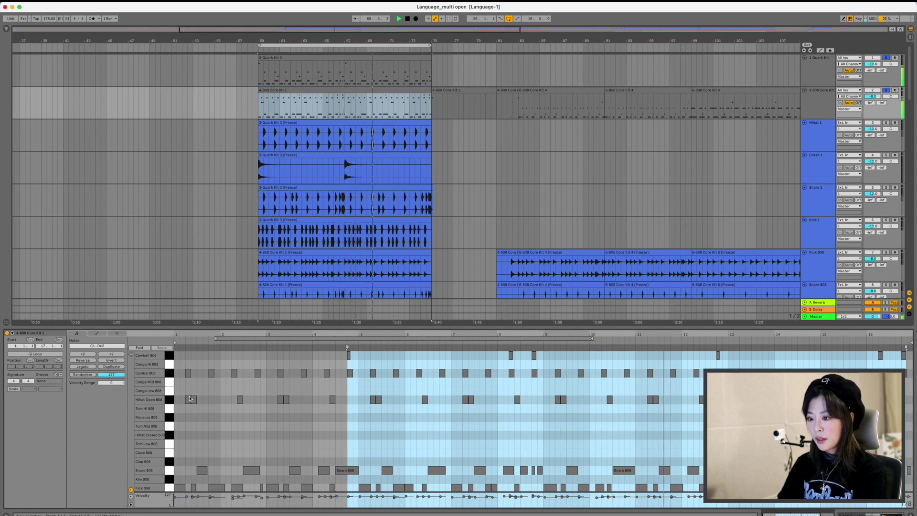
pyautogui.hscroll(5, 303, 436)
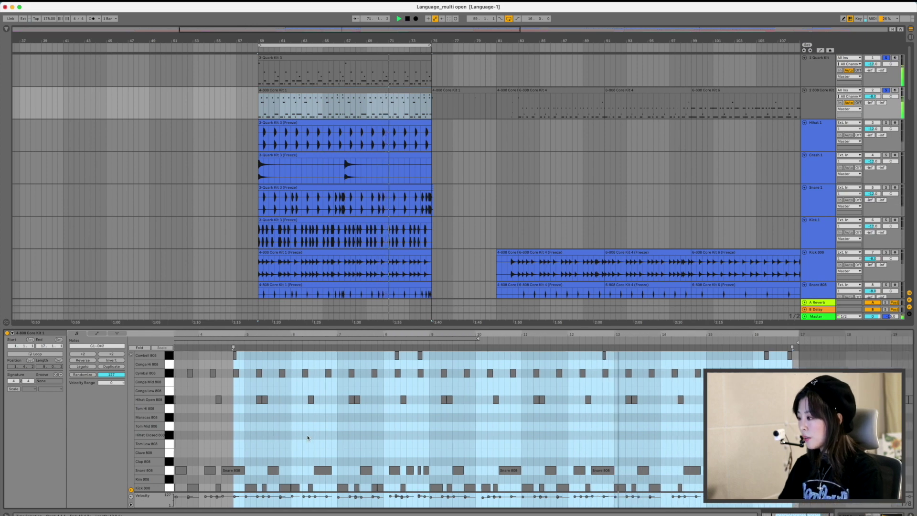
pyautogui.click(235, 355)
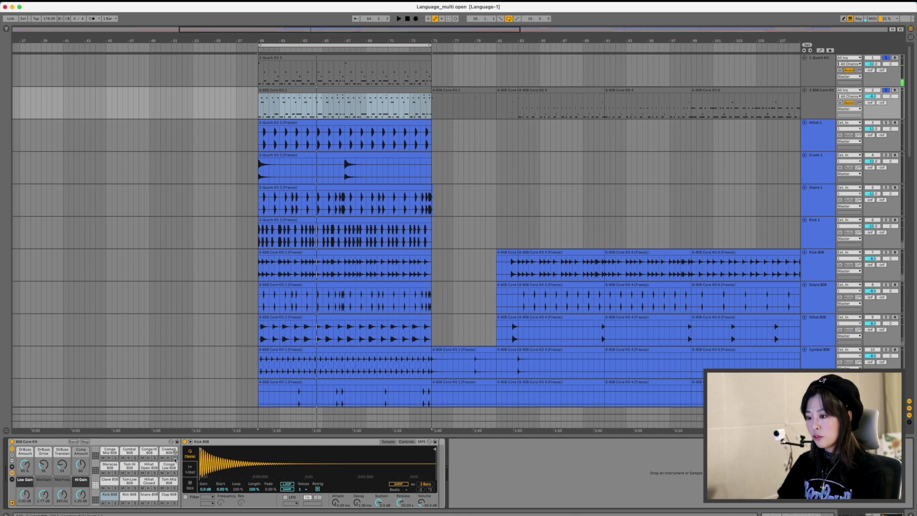
# Step: Play both soloed kits, selecting the Quark Kit and 808 Core Kit clips in turn, and stop with both solos turned off
pyautogui.click(308, 59)
pyautogui.press('space')
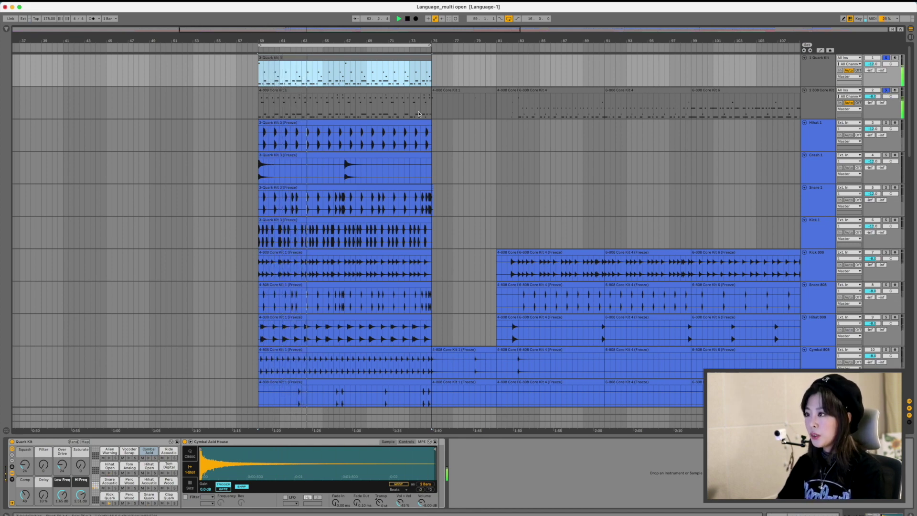
pyautogui.click(415, 90)
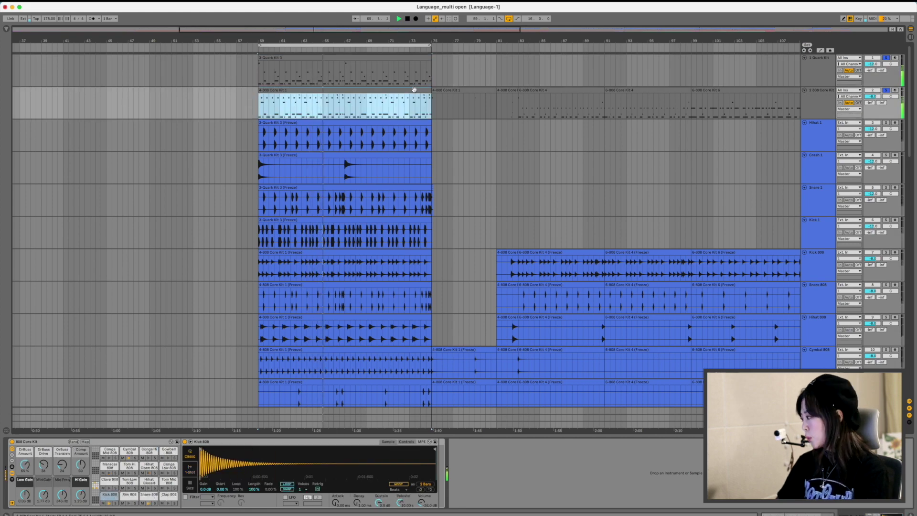
pyautogui.click(397, 67)
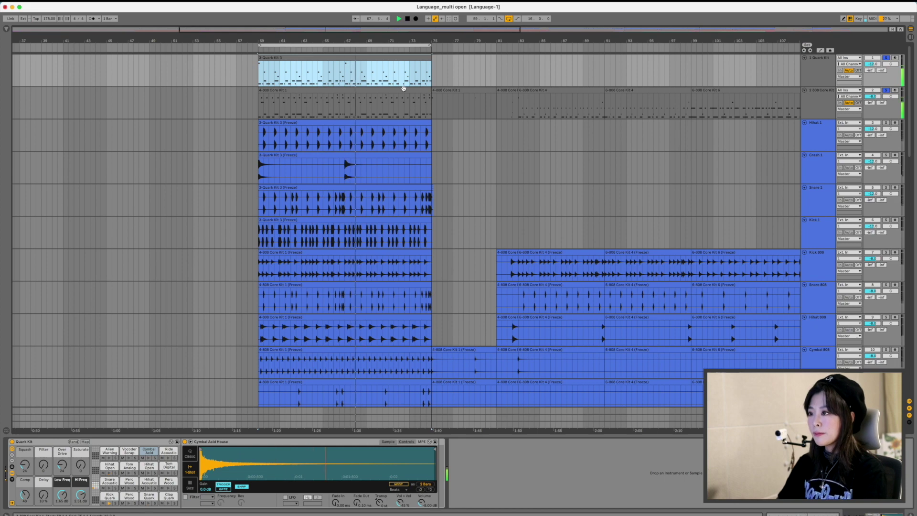
pyautogui.press('space')
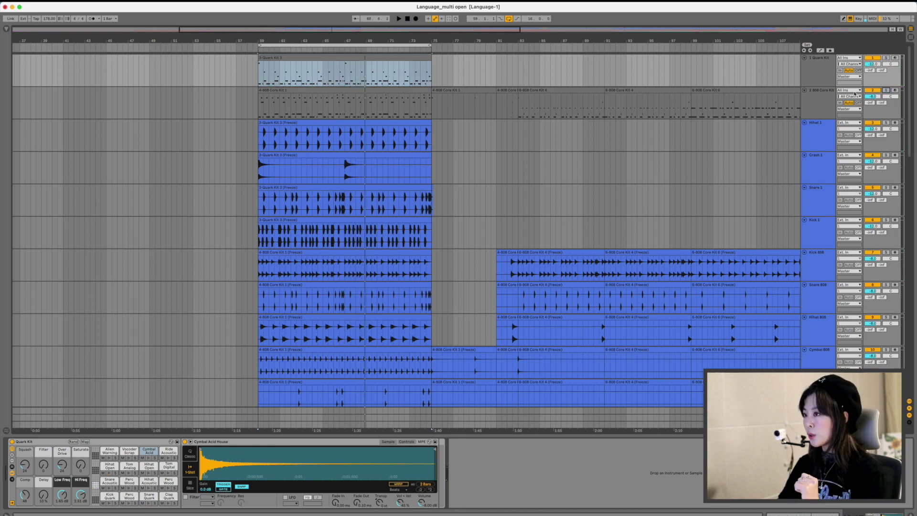
# Step: Solo all separated drum tracks from Hihat 1 through Clap 808 and play them together
pyautogui.click(815, 71)
pyautogui.scroll(-3, 815, 72)
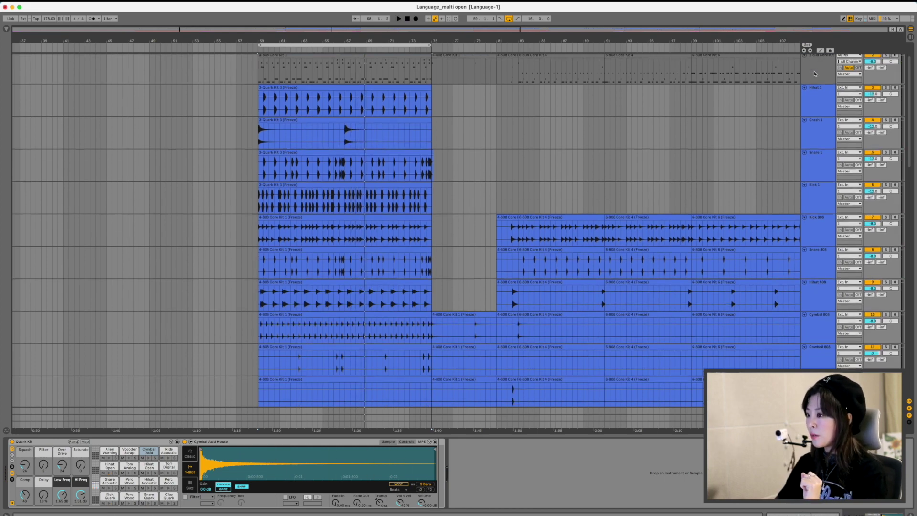
pyautogui.click(815, 72)
pyautogui.scroll(2, 815, 71)
pyautogui.click(817, 90)
pyautogui.scroll(-3, 817, 90)
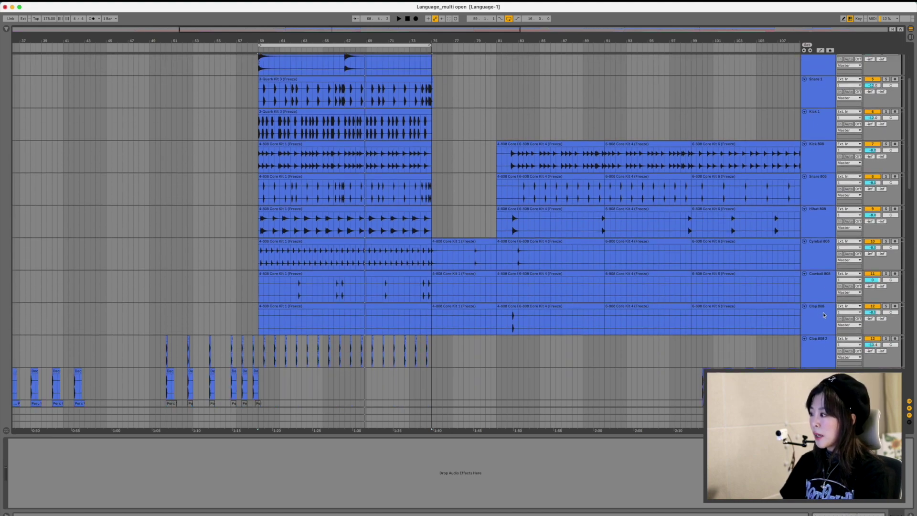
pyautogui.keyDown('shift'); pyautogui.click(824, 313); pyautogui.keyUp('shift')
pyautogui.click(886, 306)
pyautogui.scroll(6, 383, 242)
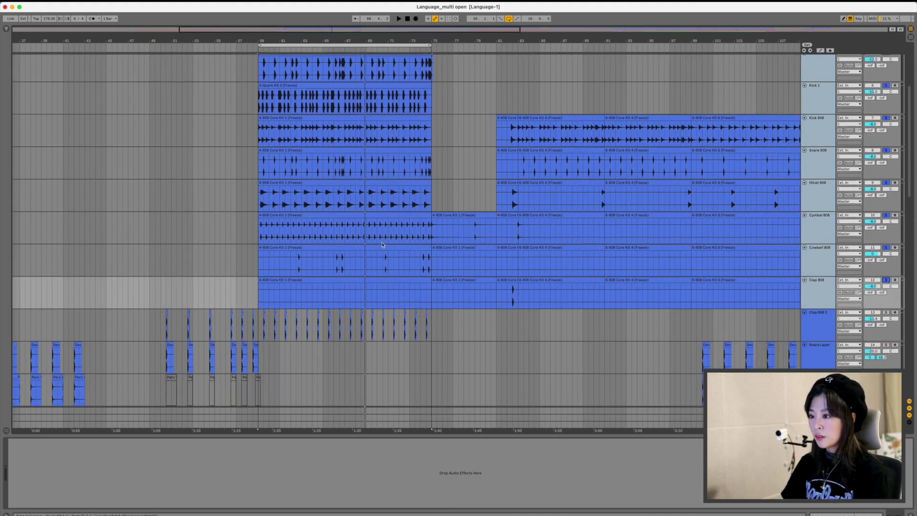
pyautogui.press('space')
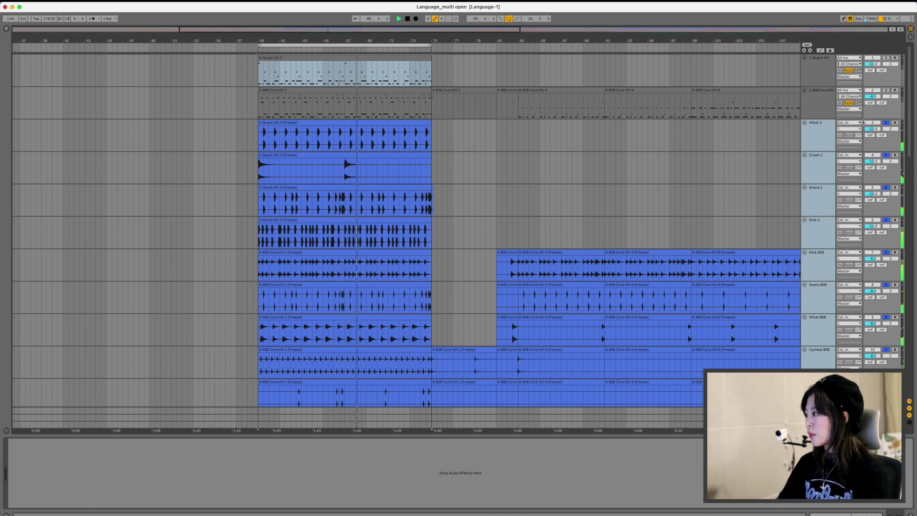
# Step: Turn off the drum tracks' solos and deactivate the Quark Kit and 808 Core Kit tracks
pyautogui.click(886, 124)
pyautogui.click(819, 102)
pyautogui.keyDown('shift'); pyautogui.click(821, 62); pyautogui.keyUp('shift')
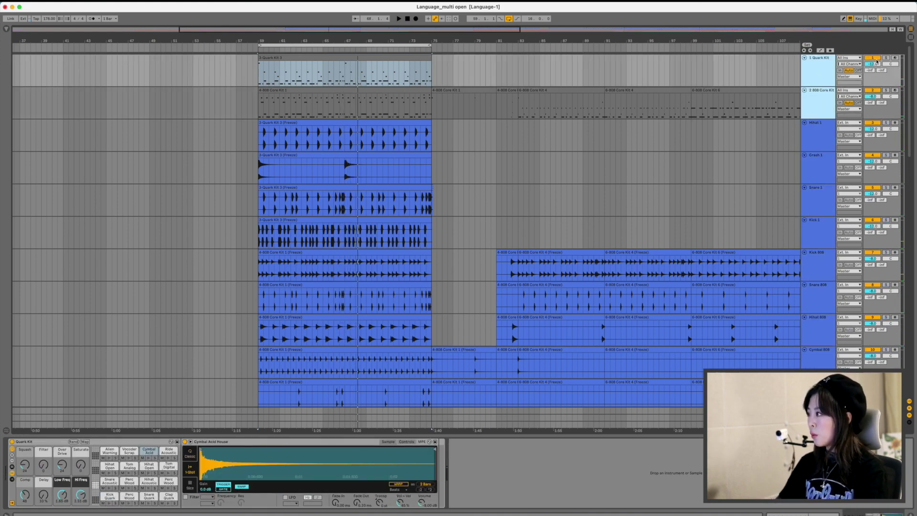
pyautogui.click(873, 58)
# Step: Fold the Quark Kit and 808 Core Kit tracks and look over the remaining drum tracks in the arrangement
pyautogui.click(818, 93)
pyautogui.keyDown('shift'); pyautogui.click(808, 61); pyautogui.keyUp('shift')
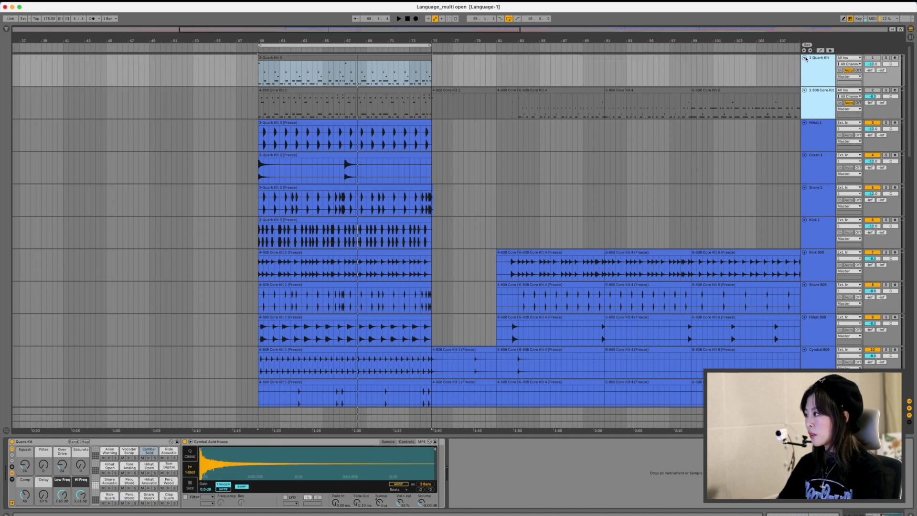
pyautogui.click(805, 58)
pyautogui.click(778, 86)
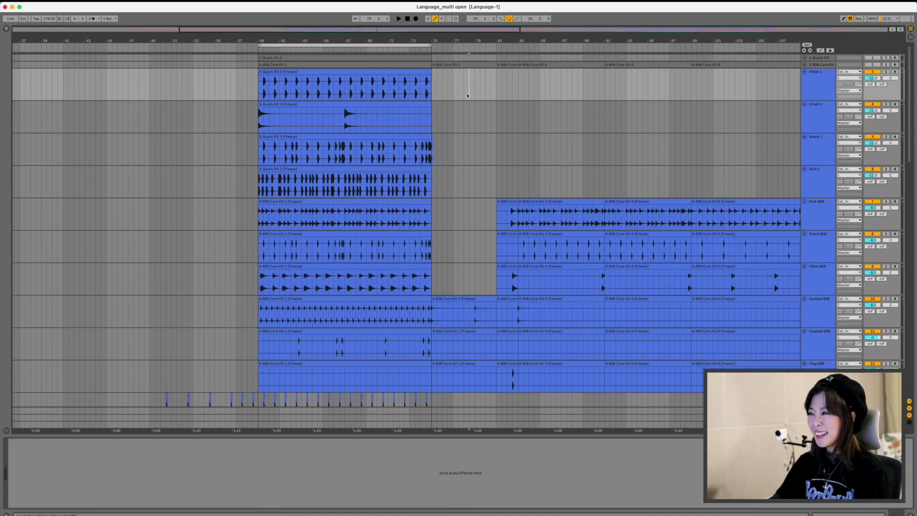
pyautogui.scroll(-15, 453, 94)
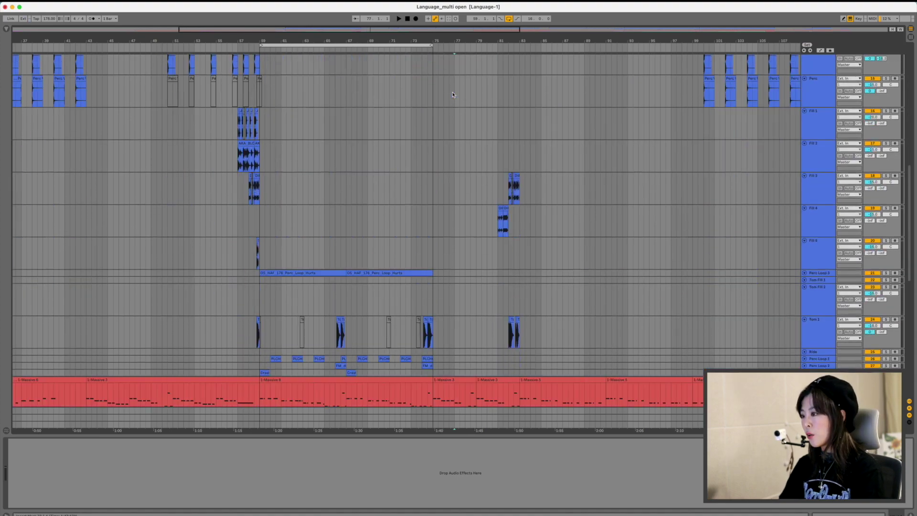
pyautogui.scroll(15, 453, 94)
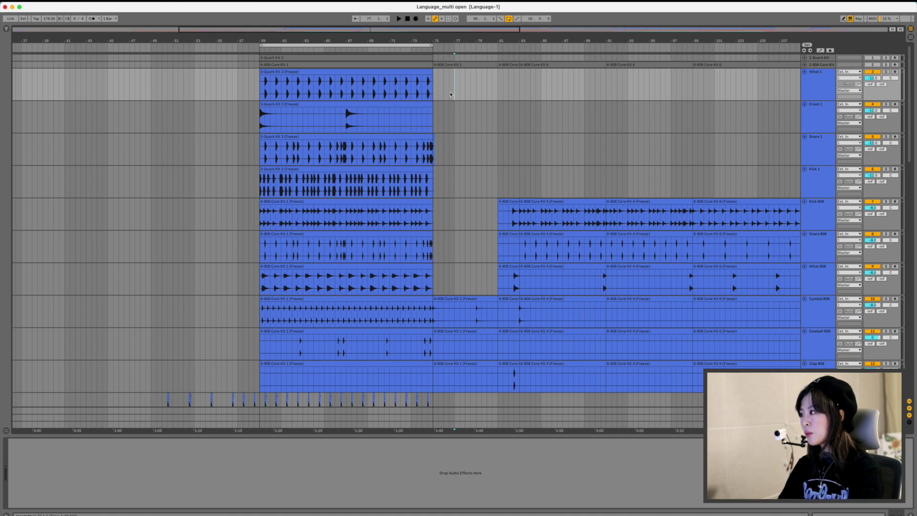
# Step: Unfold the two deactivated kit tracks to show the Quark Kit clip, and fold both tracks again
pyautogui.click(814, 62)
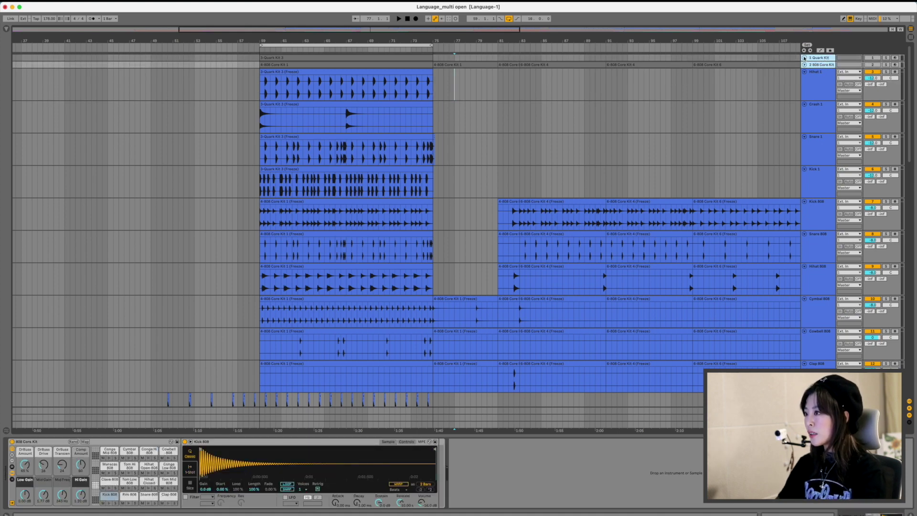
pyautogui.click(804, 58)
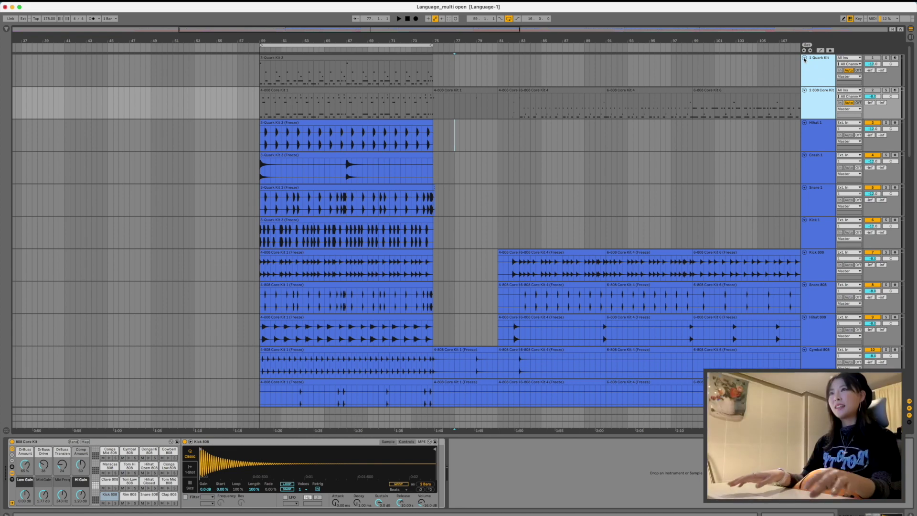
pyautogui.click(424, 60)
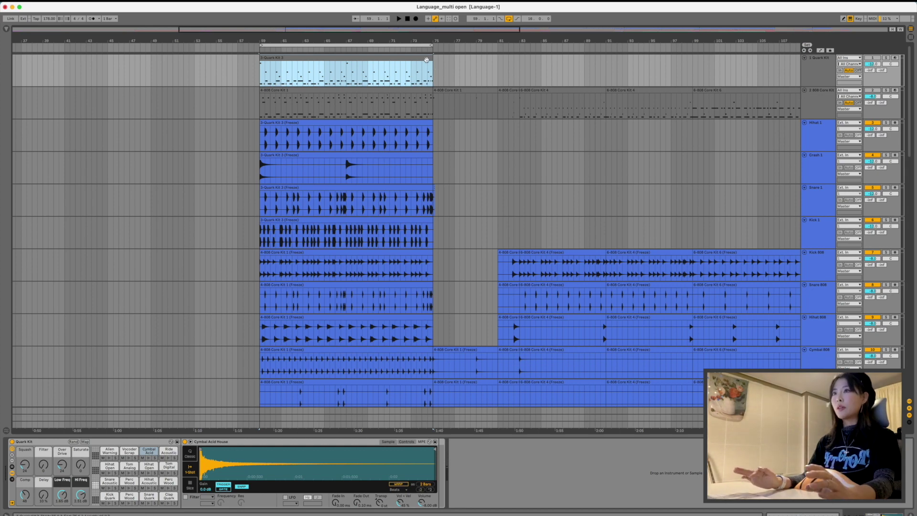
pyautogui.click(825, 69)
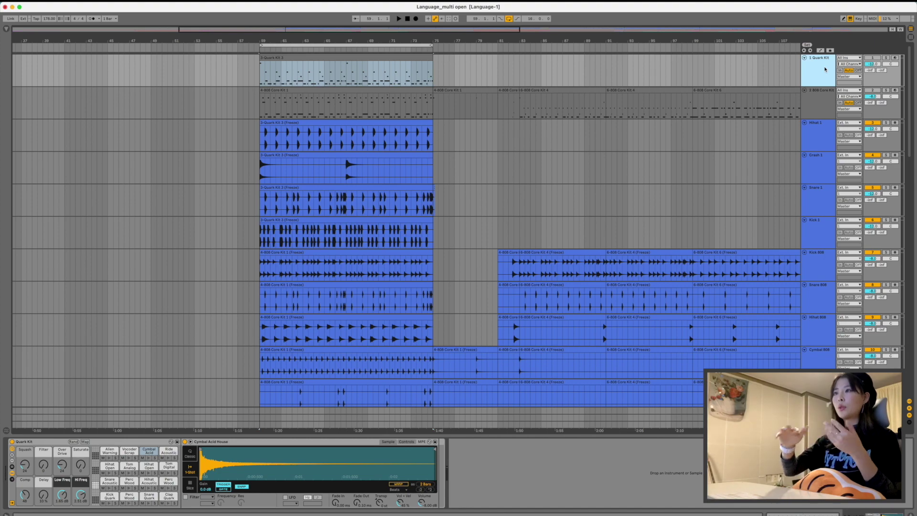
pyautogui.keyDown('shift'); pyautogui.click(822, 94); pyautogui.keyUp('shift')
pyautogui.press('u')
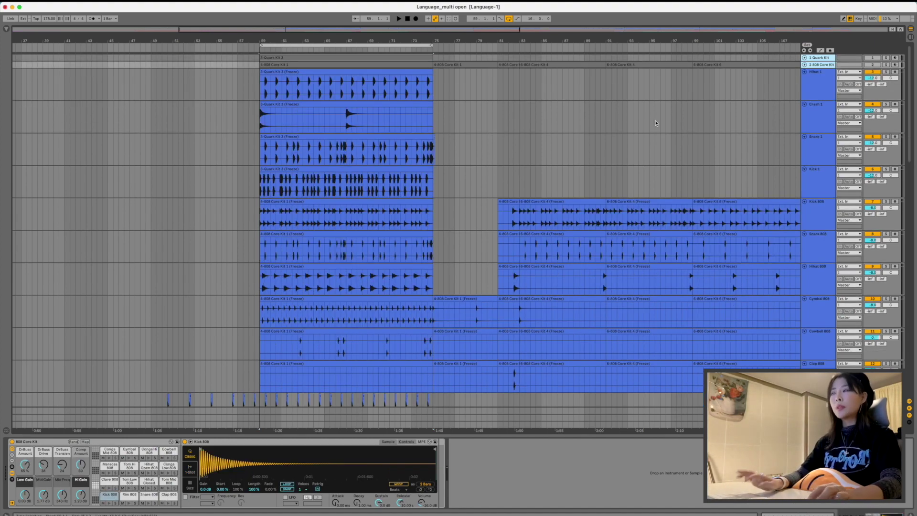
# Step: Select the looped-section clips from Hihat 1 through Clap 808 and start playback
pyautogui.click(628, 116)
pyautogui.click(276, 105)
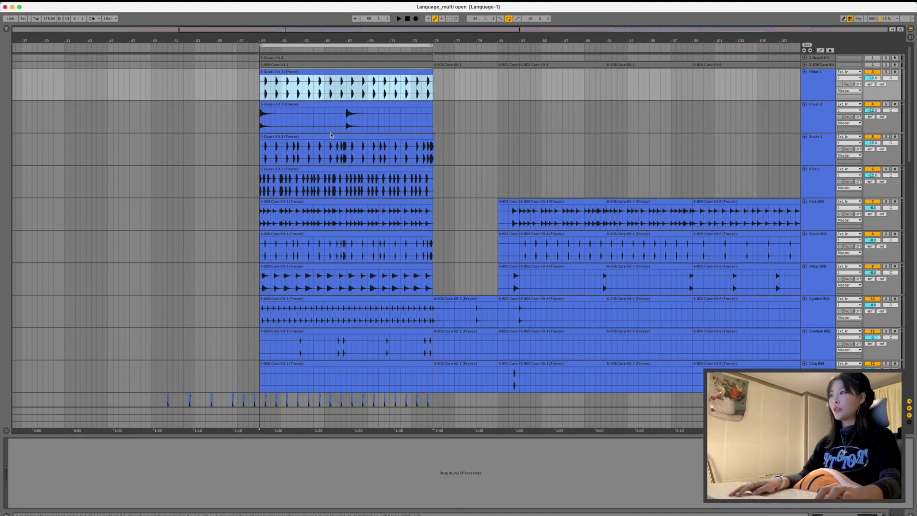
pyautogui.scroll(-5, 424, 258)
pyautogui.keyDown('shift'); pyautogui.click(425, 258); pyautogui.keyUp('shift')
pyautogui.scroll(5, 425, 258)
pyautogui.press('space')
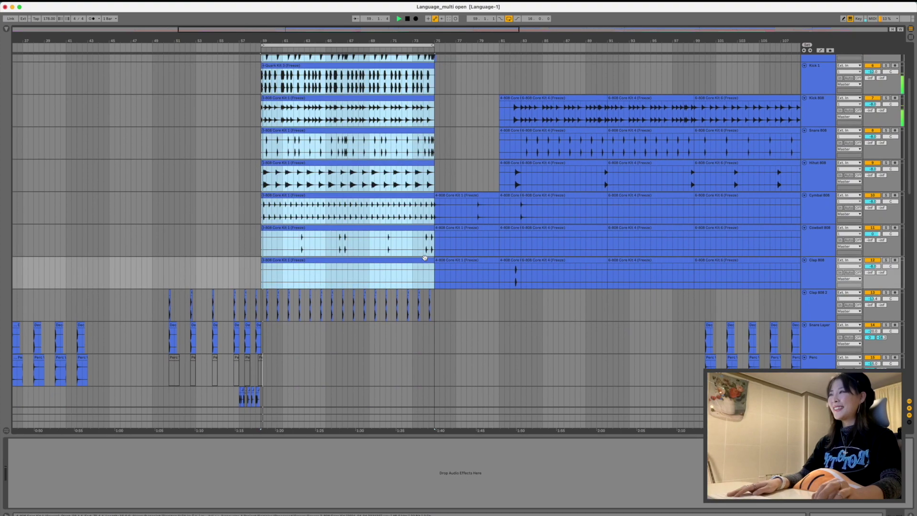
# Step: Unfold the percussion loop track above the tom fill tracks and solo it during playback
pyautogui.scroll(-10, 495, 223)
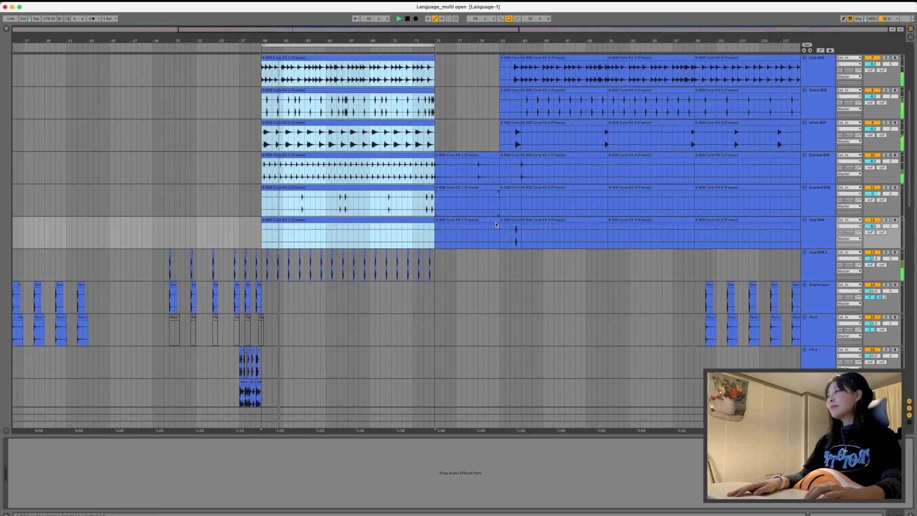
pyautogui.click(848, 170)
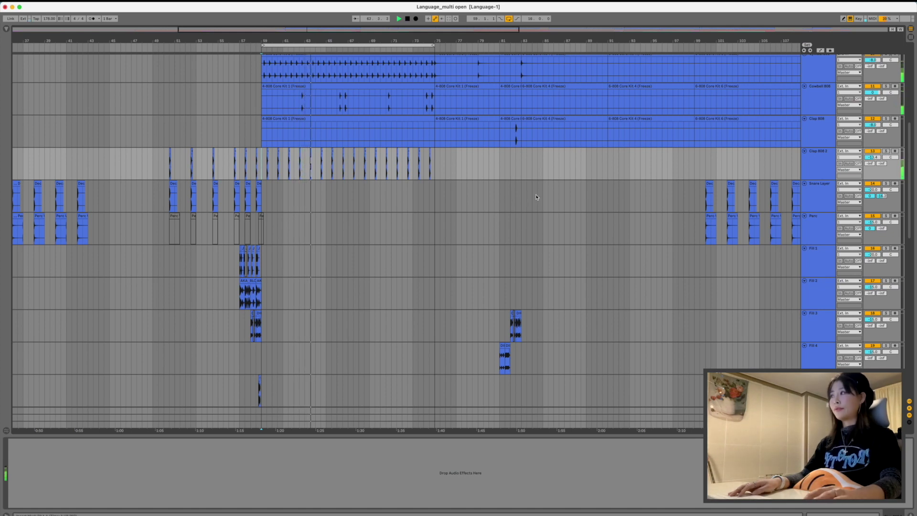
pyautogui.scroll(-12, 480, 208)
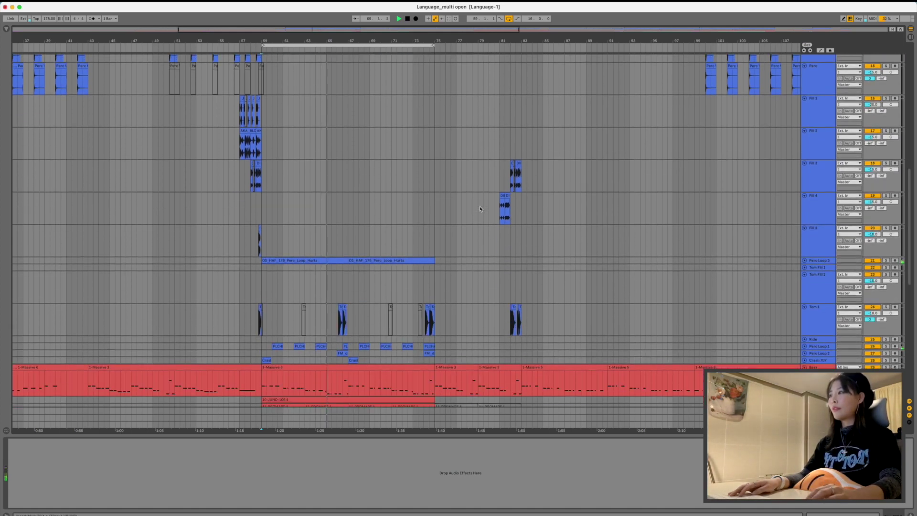
pyautogui.click(806, 137)
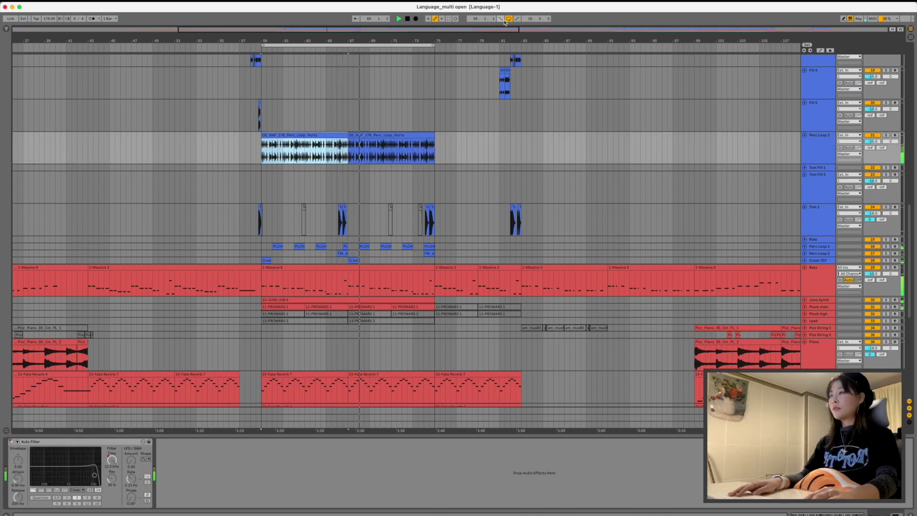
pyautogui.click(886, 136)
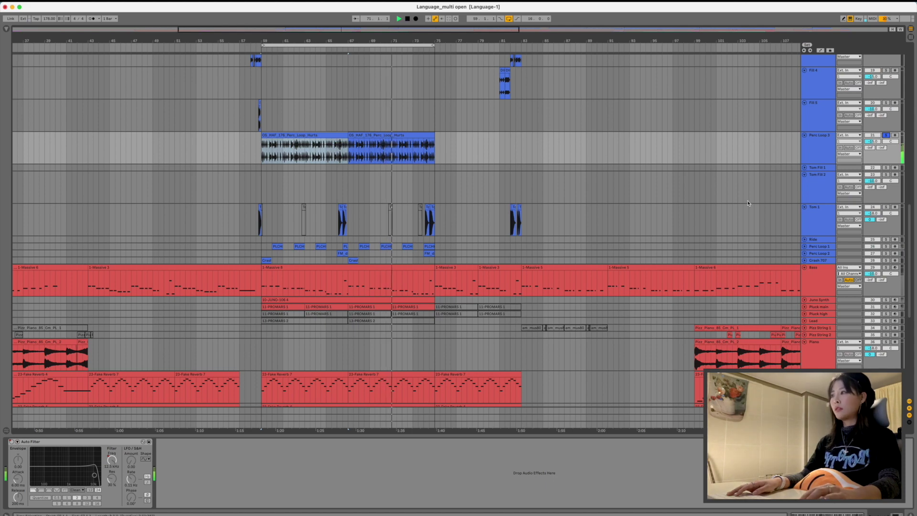
# Step: Display the waveform of the percussion loop's first clip and view the loop's placement across the whole arrangement
pyautogui.hscroll(-2, 368, 200)
pyautogui.hscroll(-8, 356, 199)
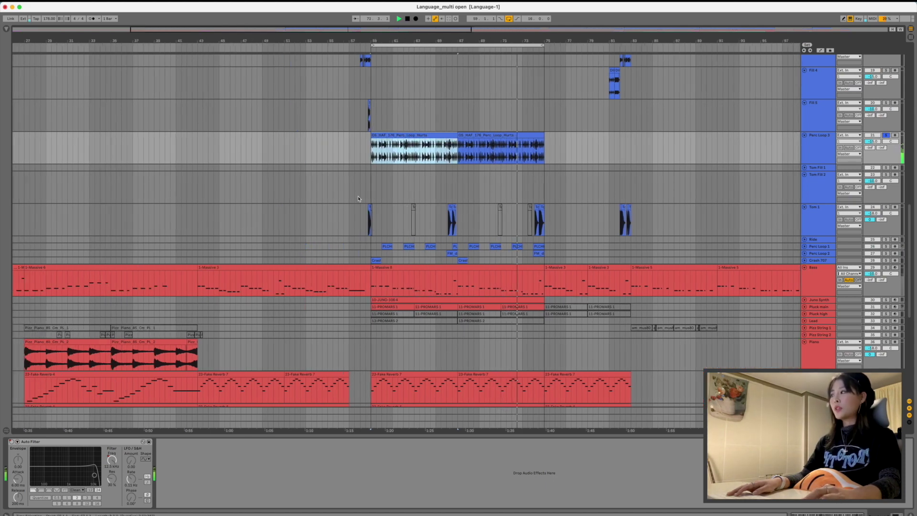
pyautogui.doubleClick(401, 137)
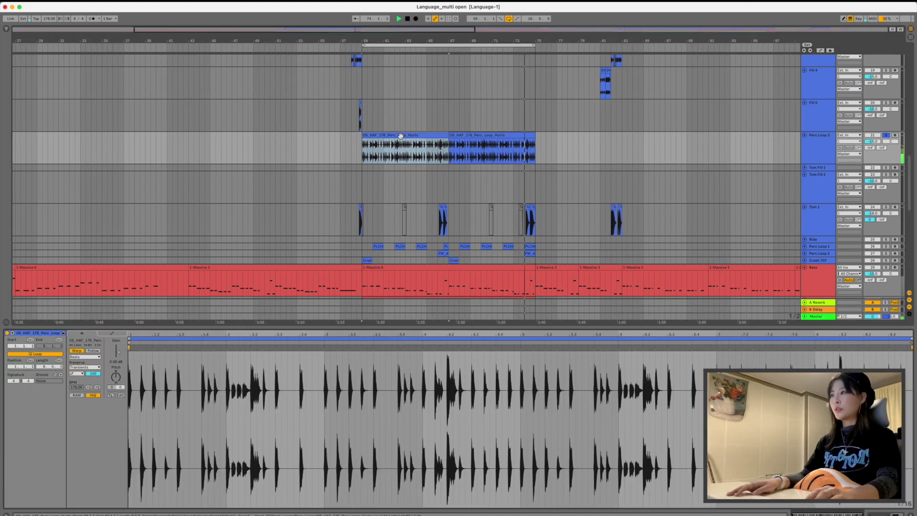
pyautogui.scroll(-5, 417, 153)
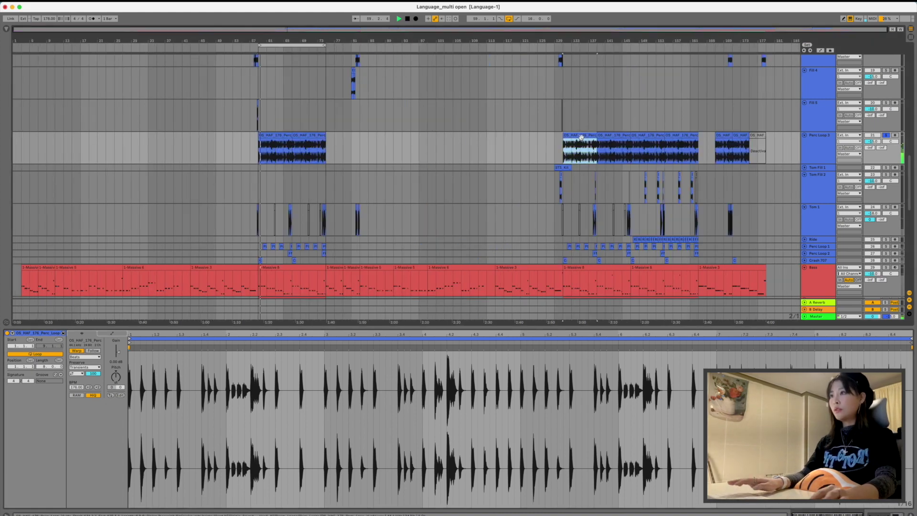
# Step: Show the Auto Filter of the Perc Loop 3 track for its last-section clip and play its first looped-section clip
pyautogui.click(812, 150)
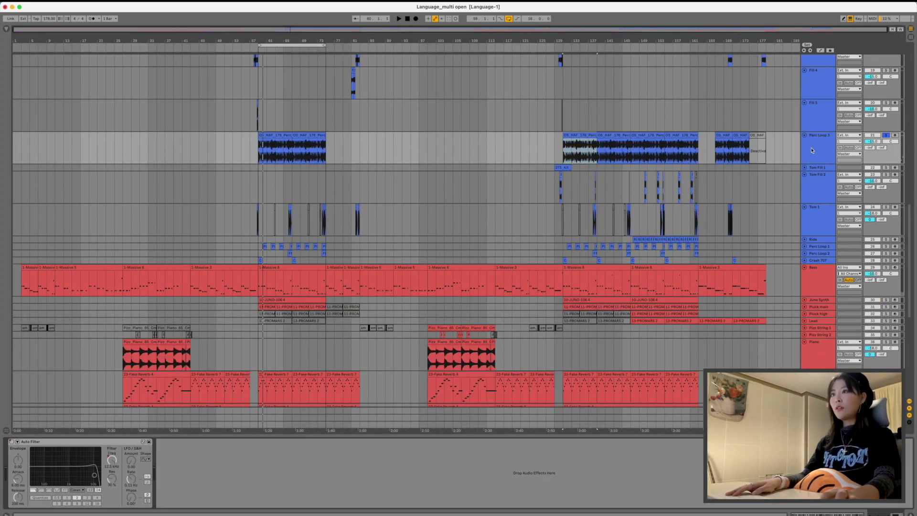
pyautogui.click(720, 136)
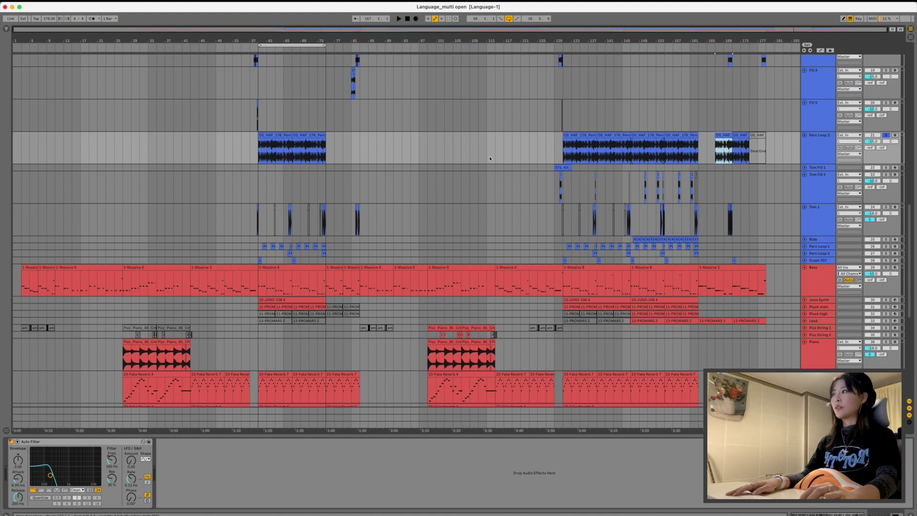
pyautogui.click(273, 143)
pyautogui.press('space')
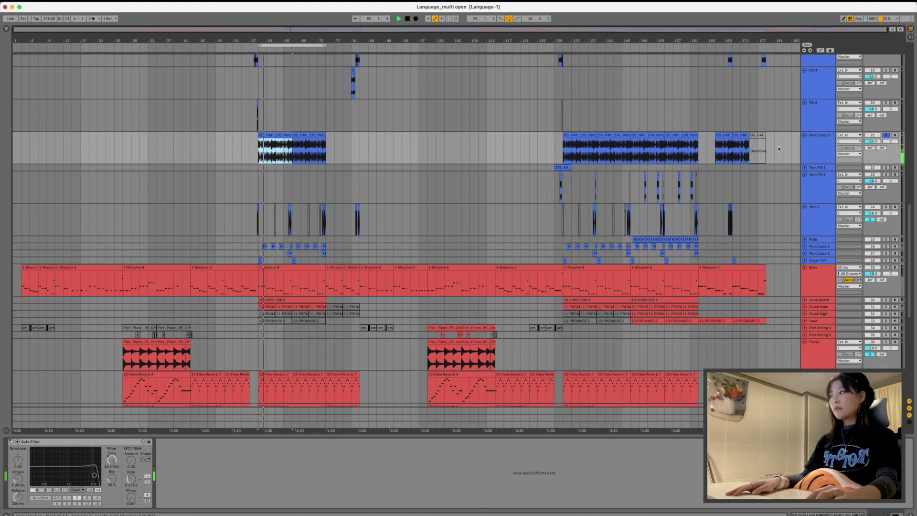
# Step: Display the waveform of Perc Loop 3's first looped-section clip and replay the looped section in a closer view
pyautogui.doubleClick(272, 134)
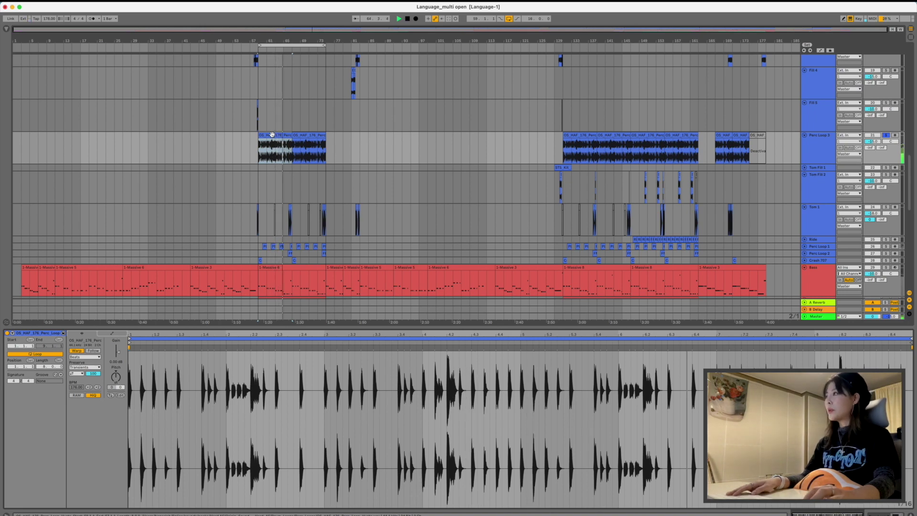
pyautogui.scroll(-1, 278, 142)
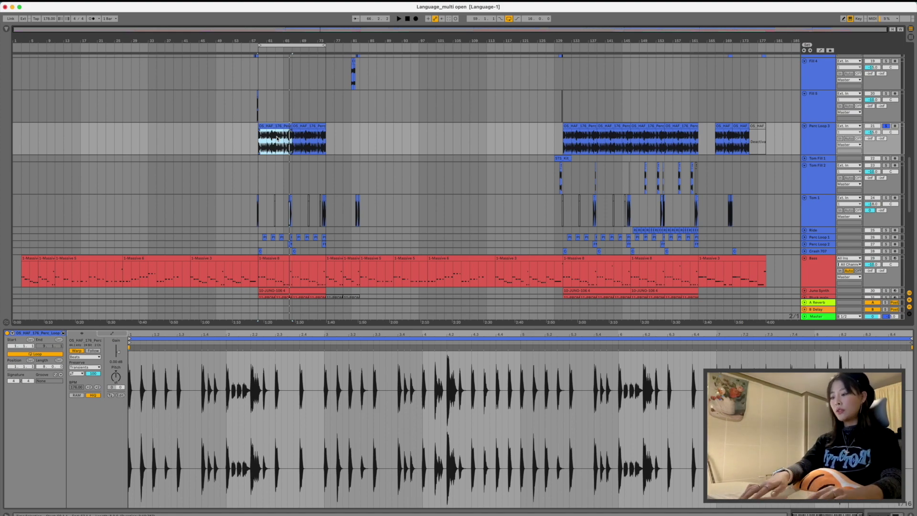
pyautogui.scroll(5, 277, 139)
pyautogui.scroll(-5, 331, 166)
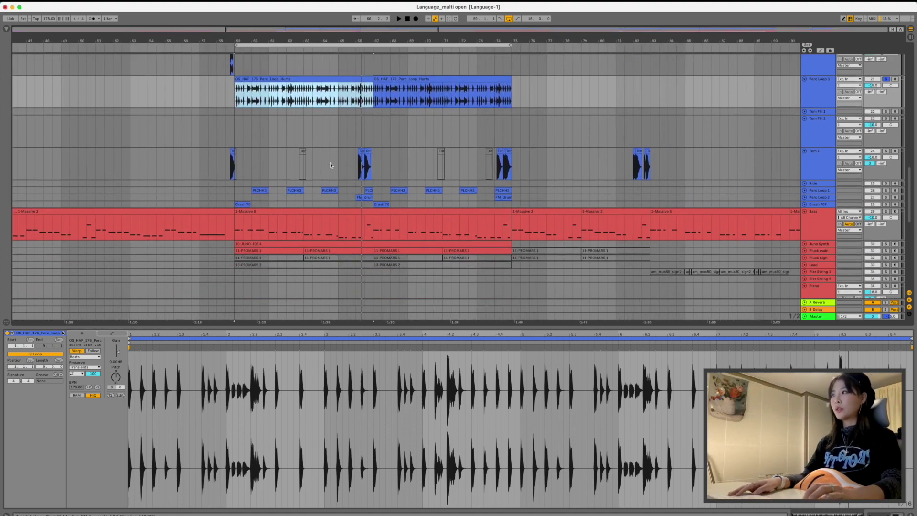
pyautogui.scroll(-2, 331, 163)
pyautogui.scroll(2, 406, 170)
pyautogui.scroll(-1, 631, 163)
pyautogui.scroll(1, 812, 107)
pyautogui.press('space')
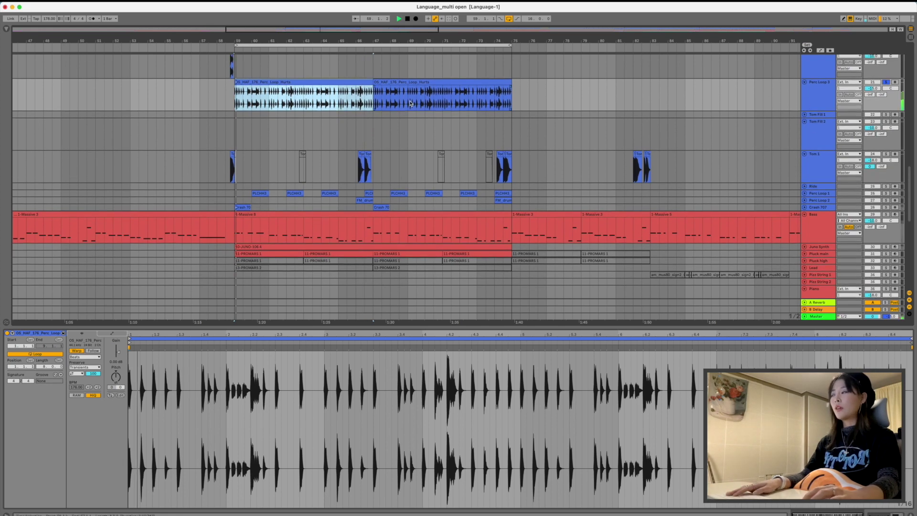
pyautogui.hscroll(-2, 409, 103)
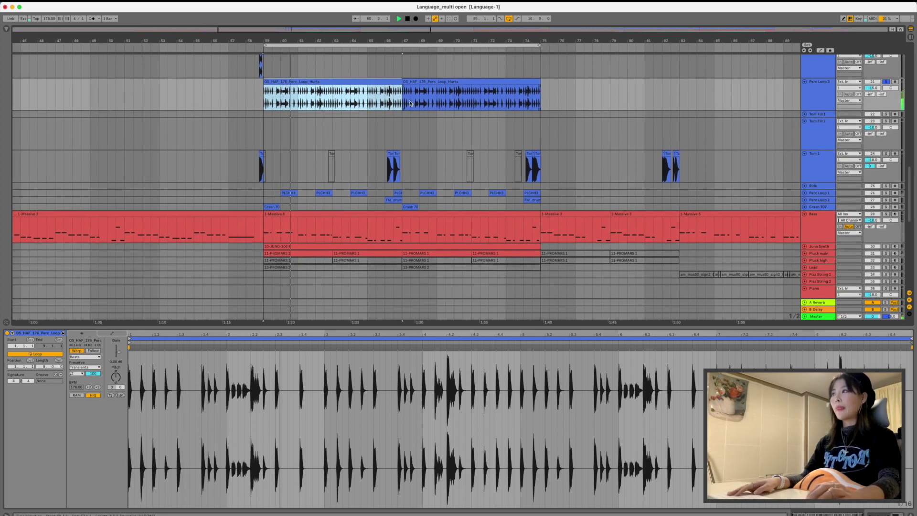
# Step: Solo the Tom 1 track together with Perc Loop 3 and play the looped section from its start
pyautogui.scroll(-1, 410, 103)
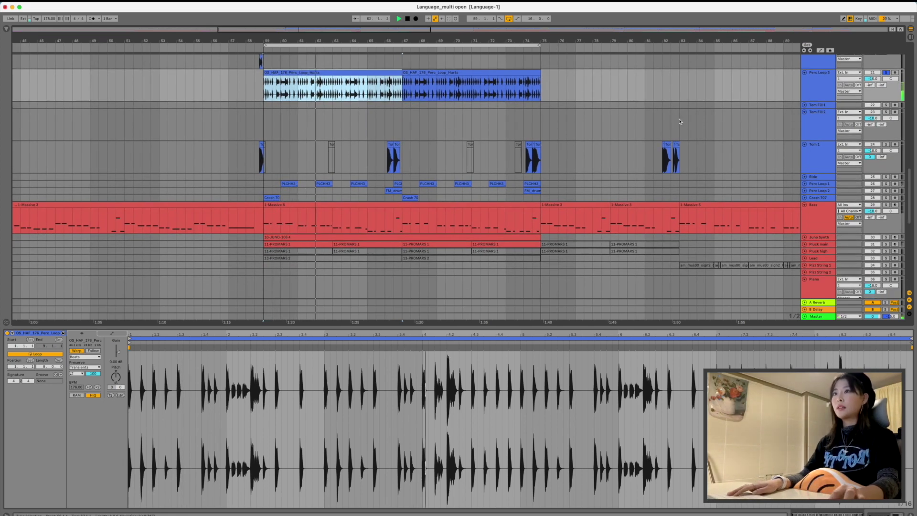
pyautogui.click(882, 154)
pyautogui.click(886, 145)
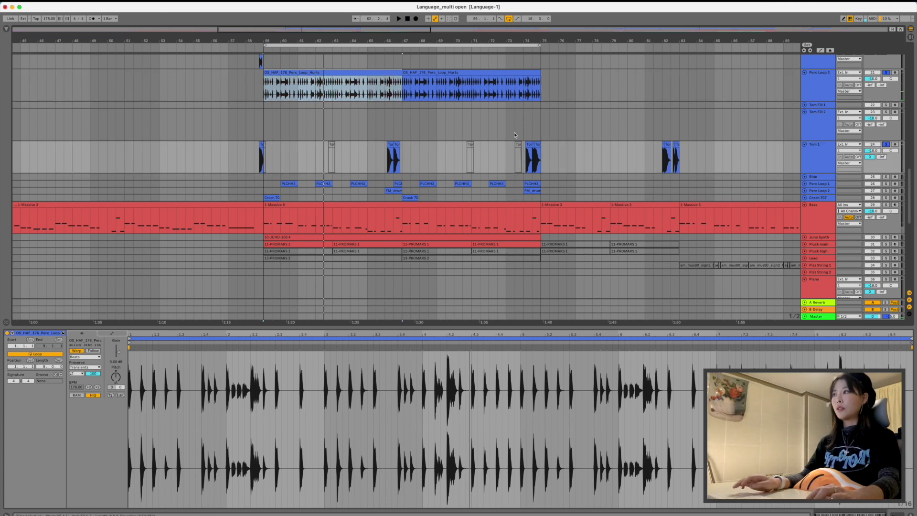
pyautogui.press('space')
pyautogui.press('space')
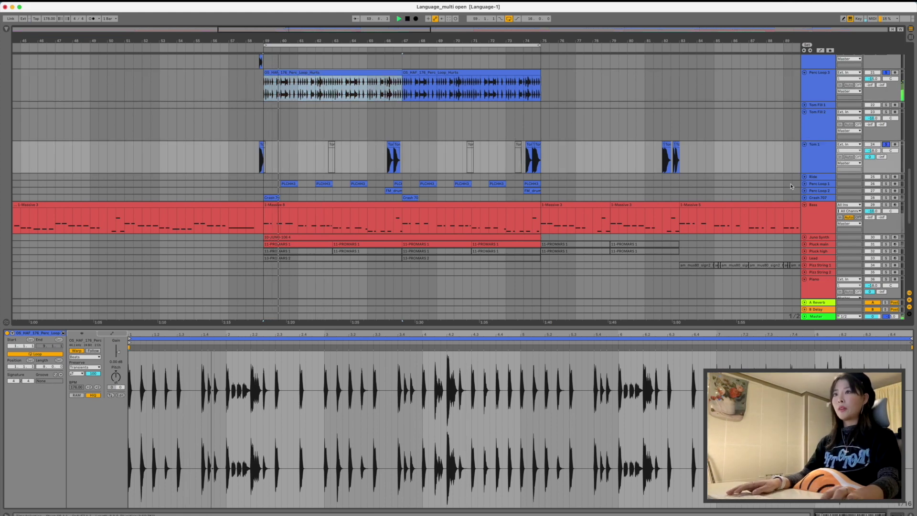
# Step: Solo and unfold the tracks from Tom Fill 1 through Crash 707 and play the looped section
pyautogui.click(825, 180)
pyautogui.click(886, 197)
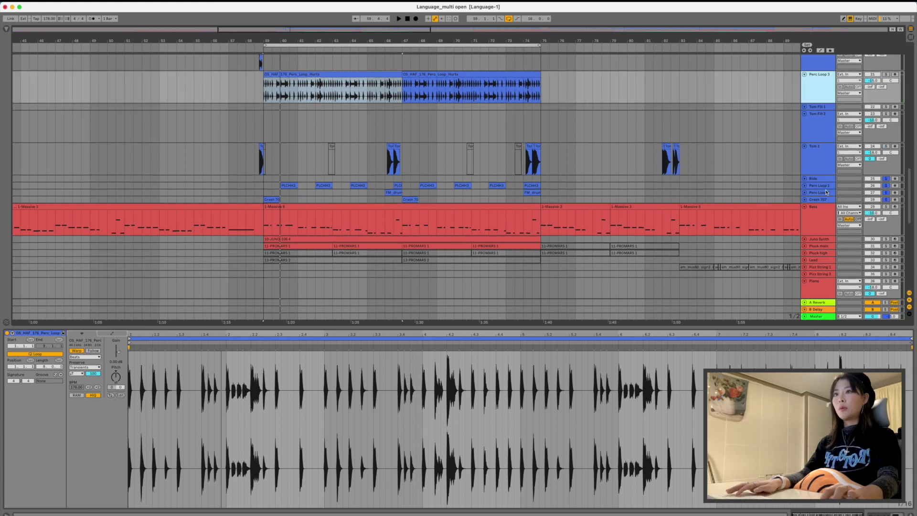
pyautogui.press('space')
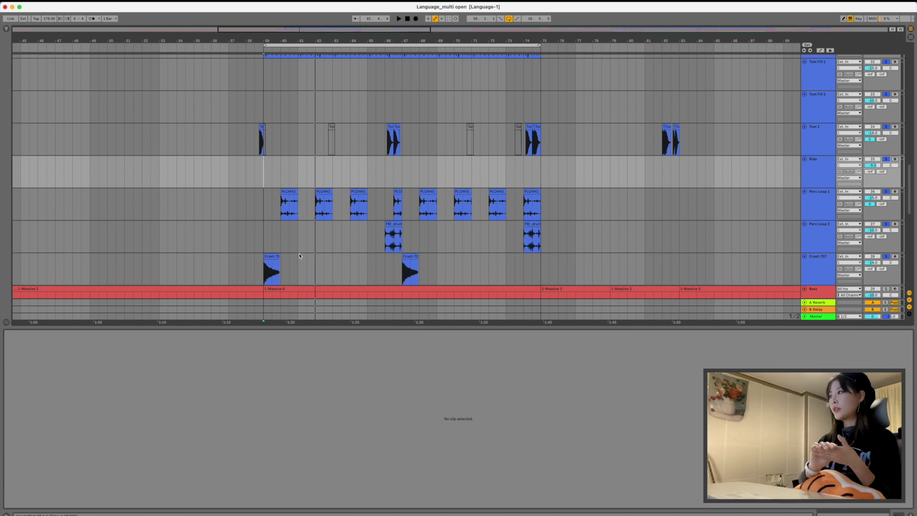
pyautogui.press('space')
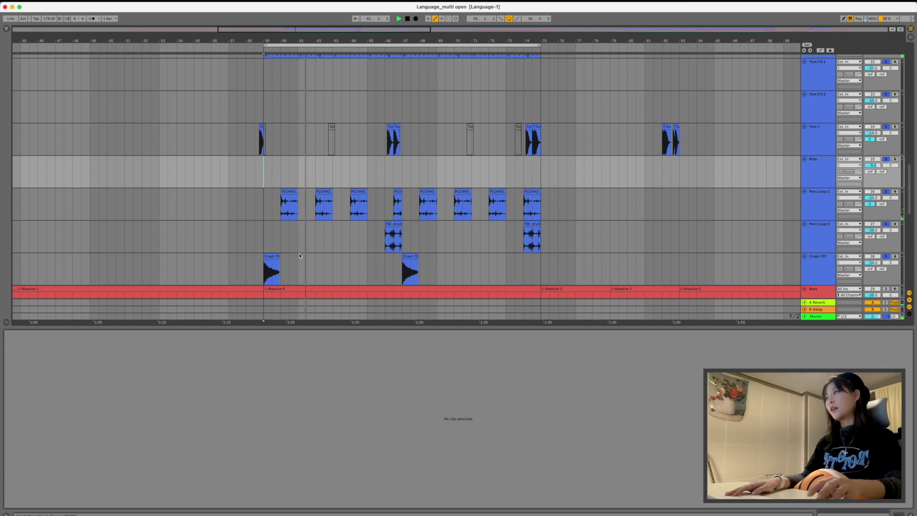
# Step: Solo Perc Loop 1 and Perc Loop 2 one at a time and play the first clip of each
pyautogui.click(289, 205)
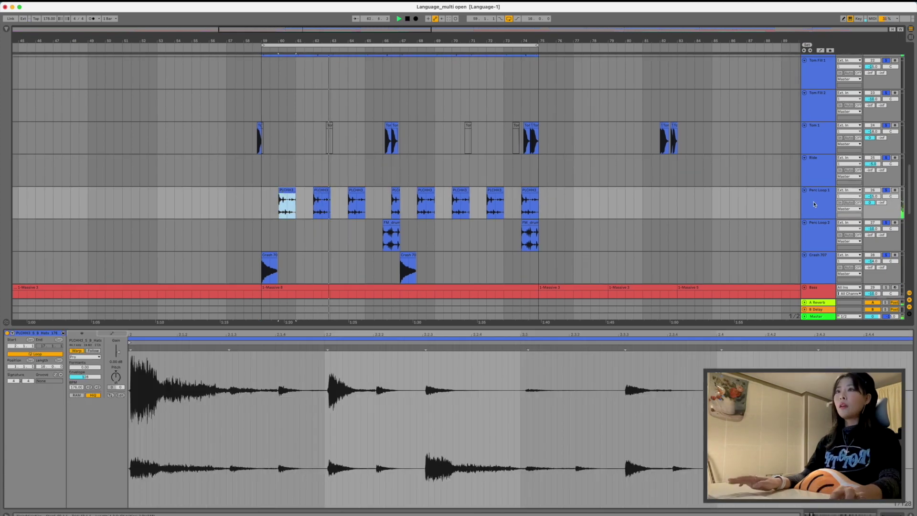
pyautogui.click(817, 206)
pyautogui.click(886, 191)
pyautogui.scroll(-1, 253, 221)
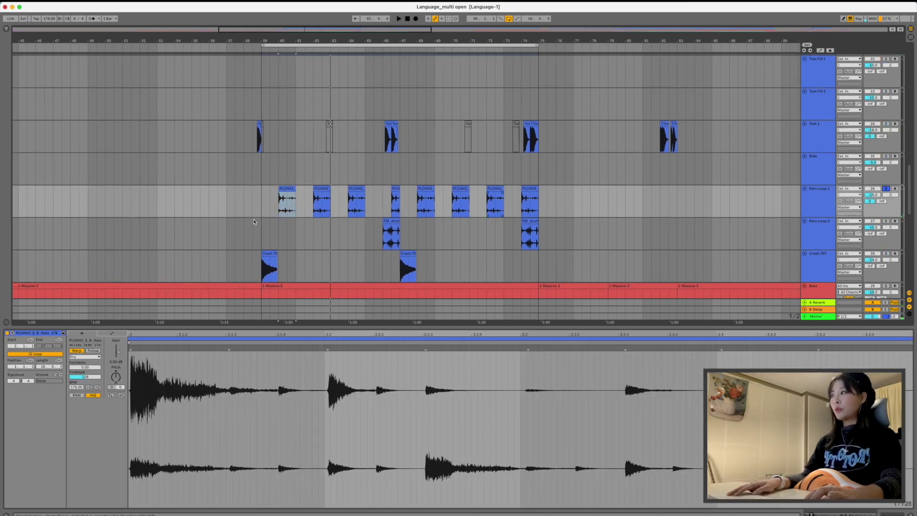
pyautogui.click(288, 189)
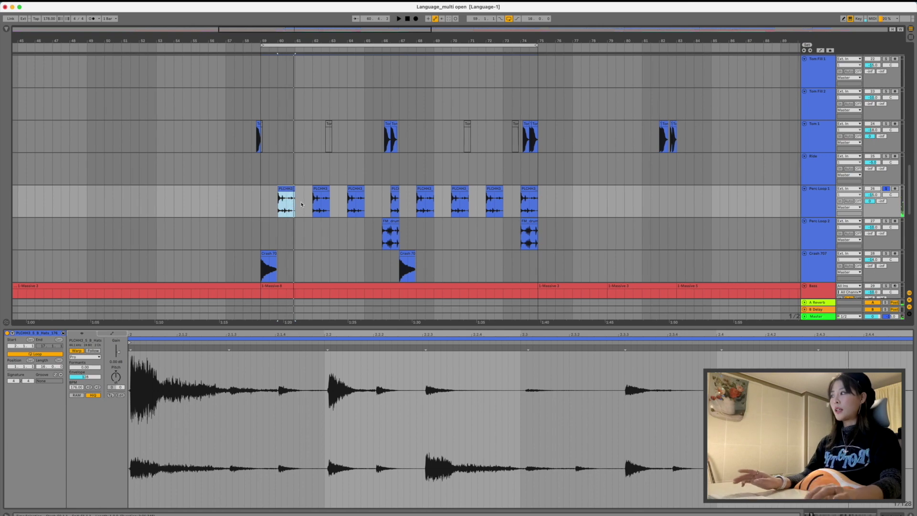
pyautogui.click(887, 222)
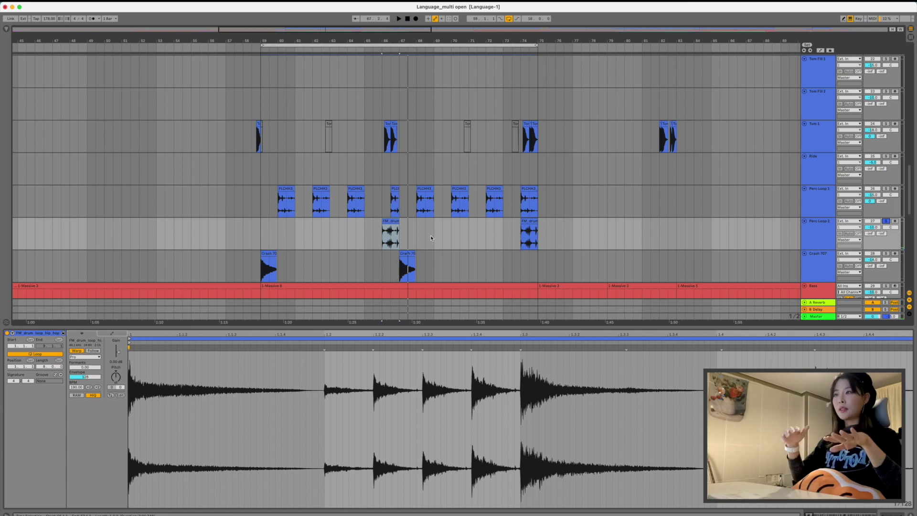
# Step: Solo all drum tracks from Hihat 1 through Crash 707, select the looped section and play it
pyautogui.scroll(15, 564, 195)
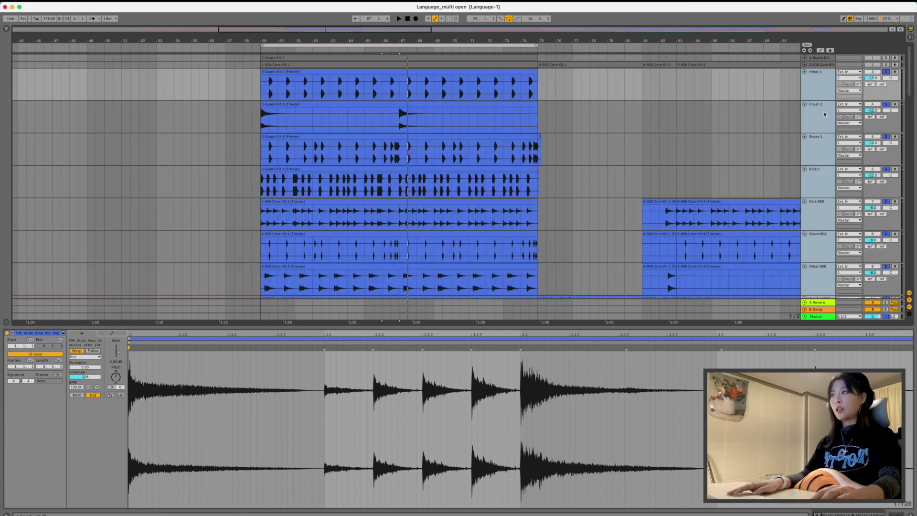
pyautogui.click(378, 49)
pyautogui.scroll(-15, 423, 132)
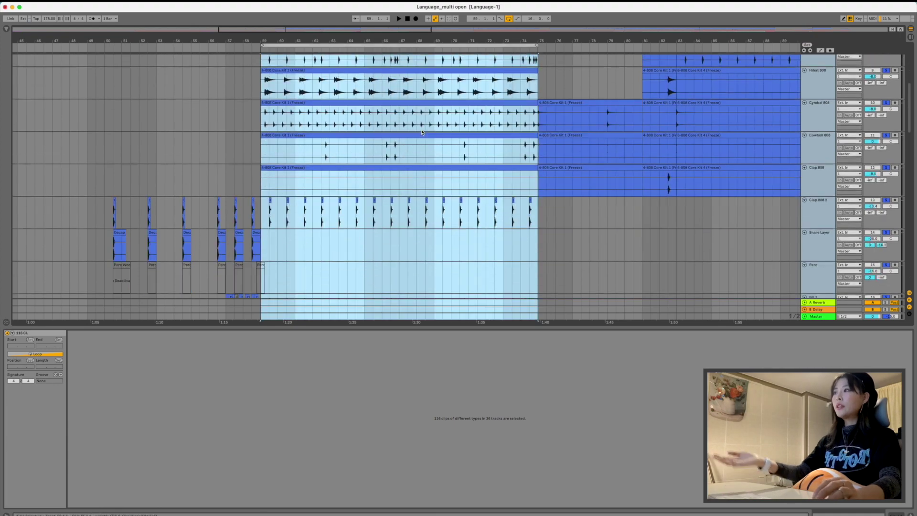
pyautogui.scroll(-15, 423, 132)
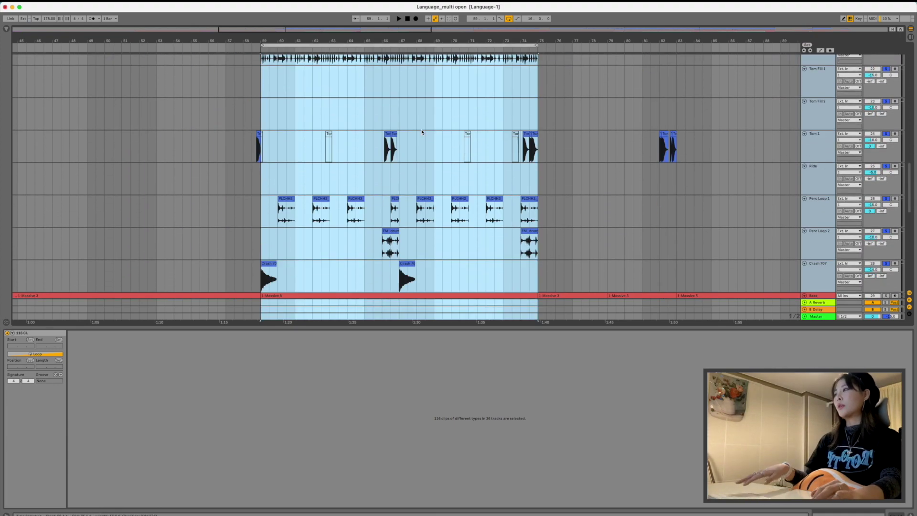
pyautogui.scroll(-10, 423, 133)
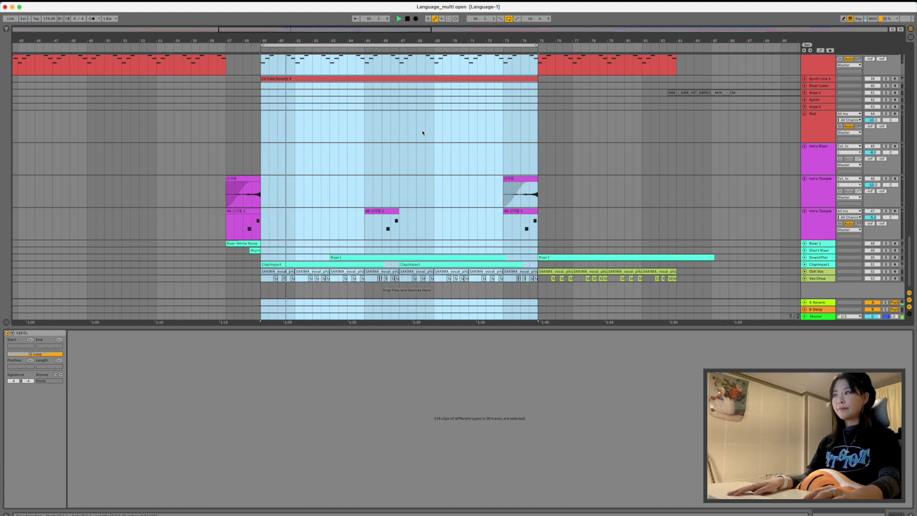
pyautogui.scroll(20, 426, 133)
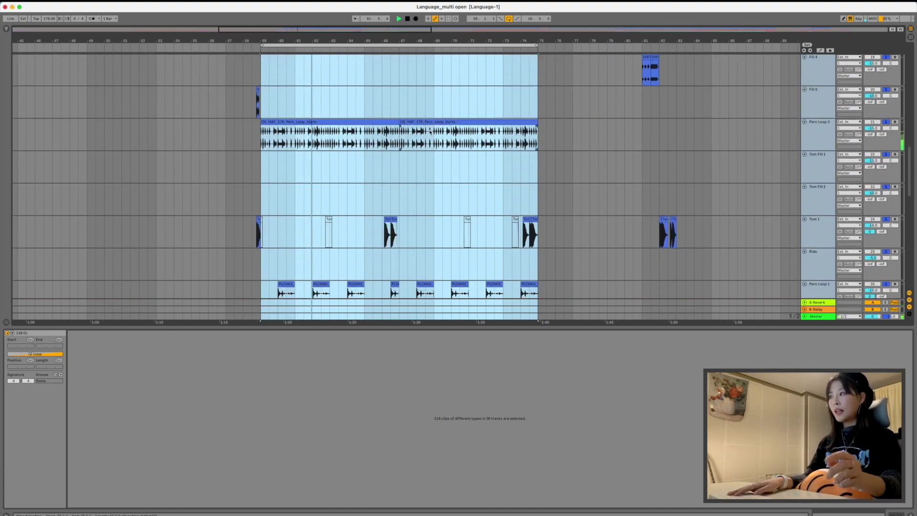
# Step: Display the waveform of the third clip on the Perc Loop 1 track
pyautogui.scroll(-5, 430, 132)
pyautogui.click(347, 210)
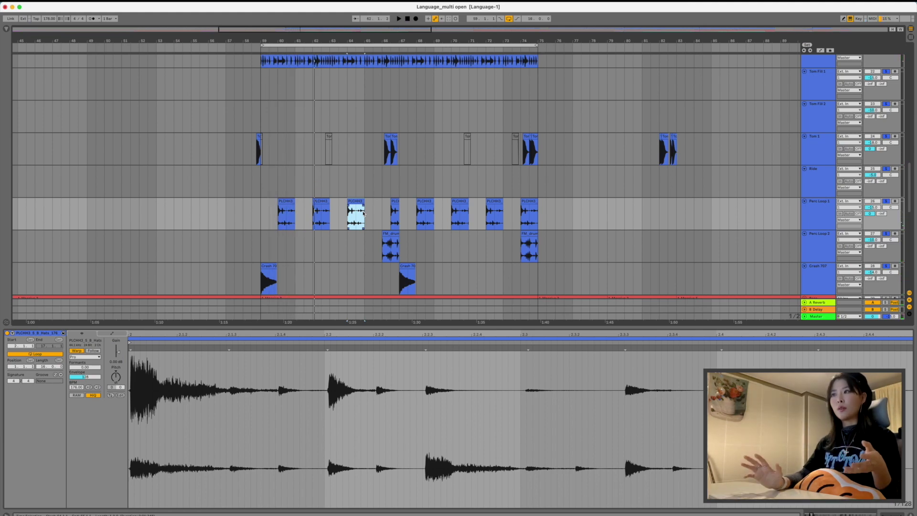
pyautogui.scroll(-5, 492, 121)
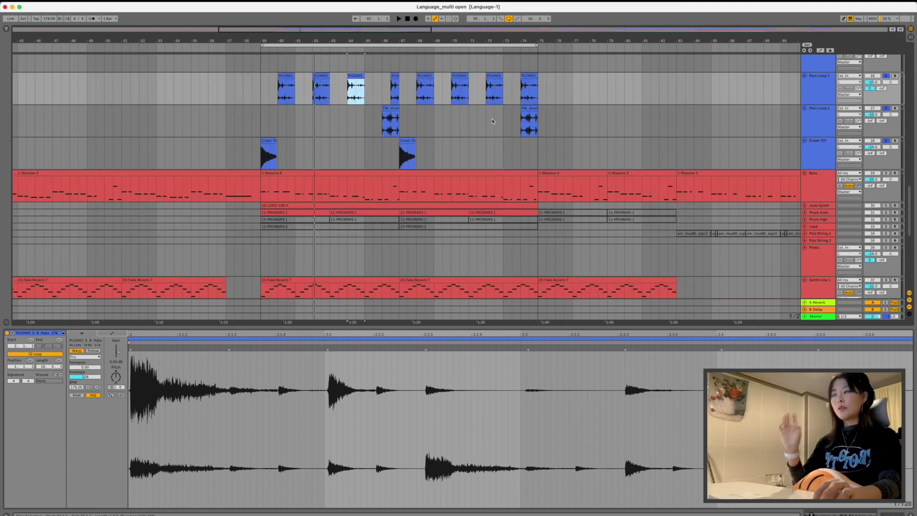
# Step: Display the MIDI notes of the Bass clip in the looped section and select the Bass track
pyautogui.scroll(-3, 506, 120)
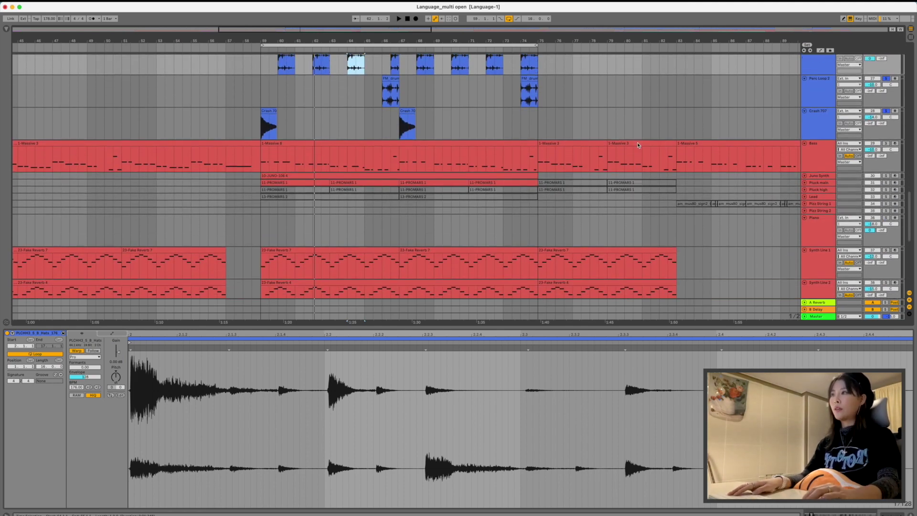
pyautogui.click(525, 115)
pyautogui.scroll(-1, 669, 117)
pyautogui.click(814, 116)
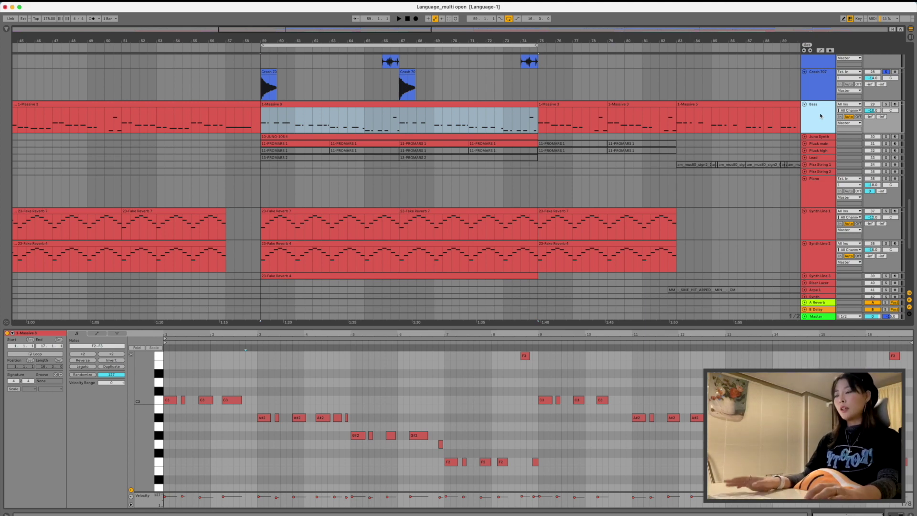
pyautogui.scroll(10, 334, 191)
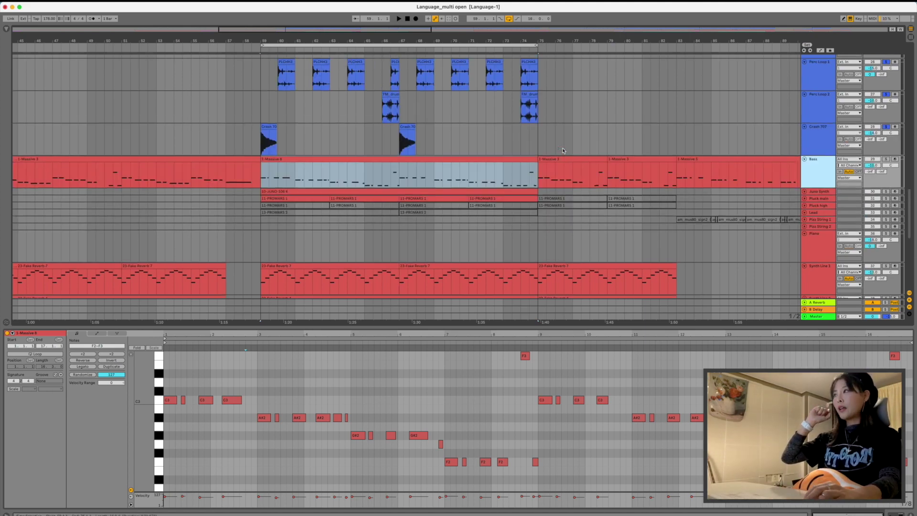
# Step: Display the waveform of the first Perc Loop 1 clip and view the percussion tracks above the Bass
pyautogui.click(296, 239)
pyautogui.scroll(-1, 297, 233)
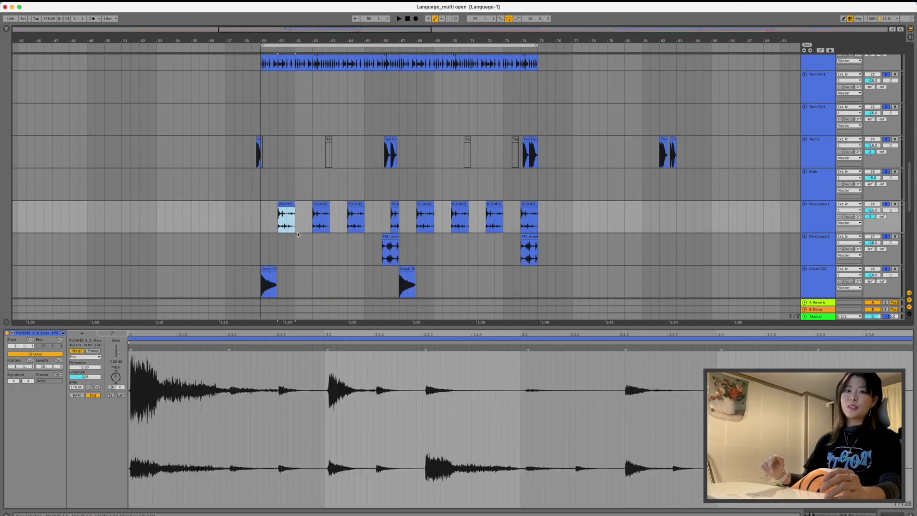
pyautogui.scroll(-2, 298, 233)
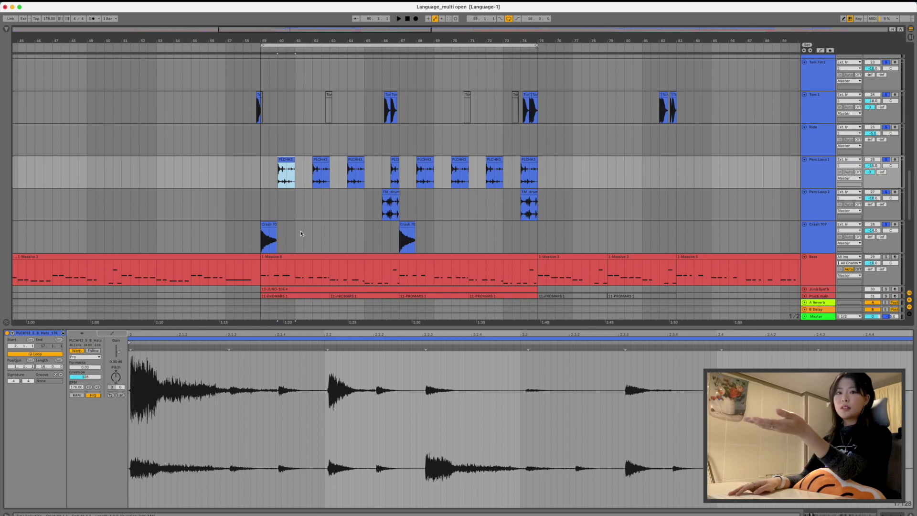
pyautogui.scroll(-2, 304, 233)
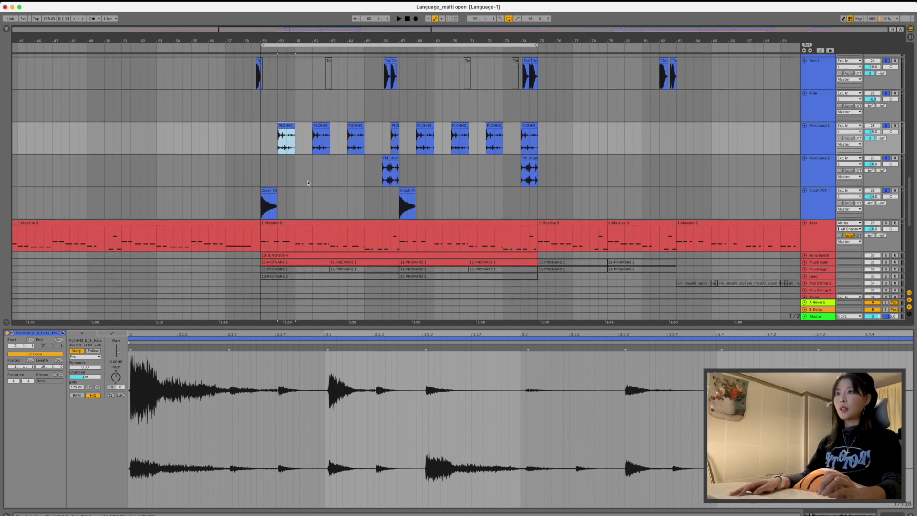
pyautogui.scroll(-2, 307, 183)
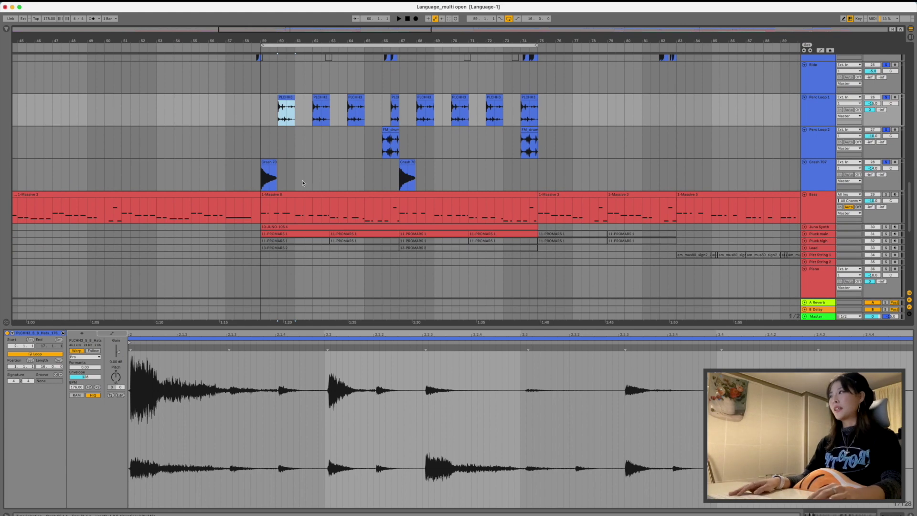
# Step: Place the insert marker on the Perc Loop 2 track at the start of the looped section
pyautogui.click(264, 151)
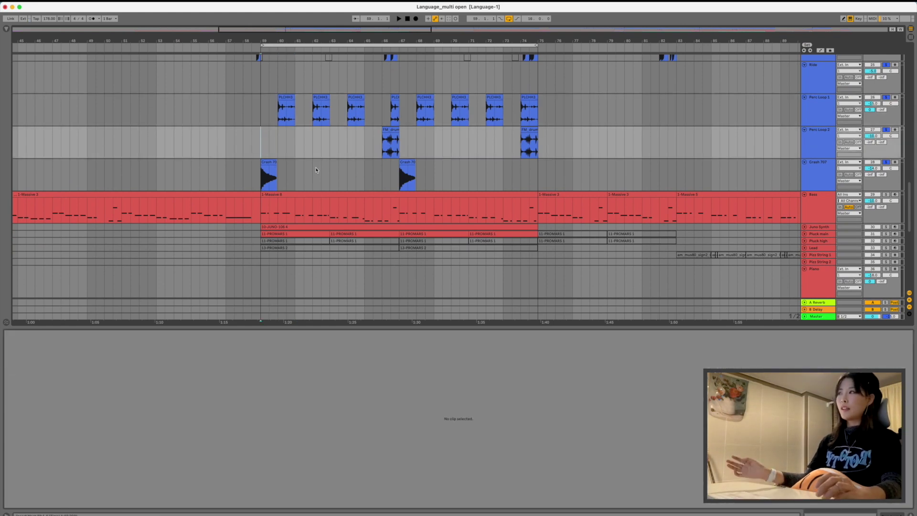
pyautogui.hscroll(-1, 316, 169)
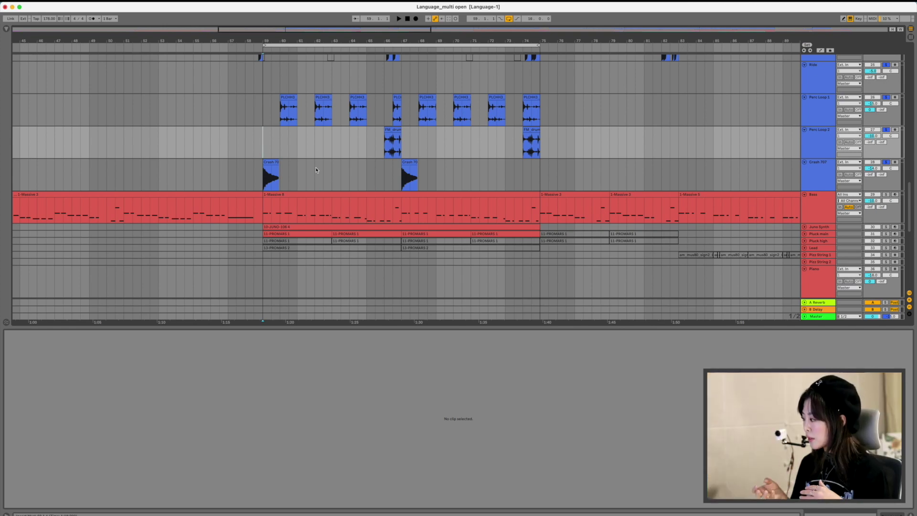
pyautogui.scroll(-2, 346, 180)
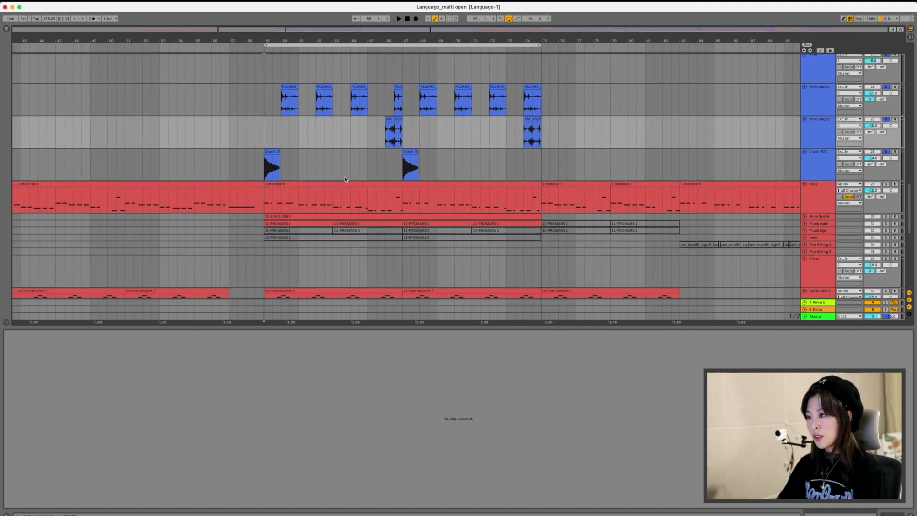
# Step: Solo the Bass track, select it and play the looped section
pyautogui.scroll(-2, 346, 179)
pyautogui.scroll(-5, 510, 182)
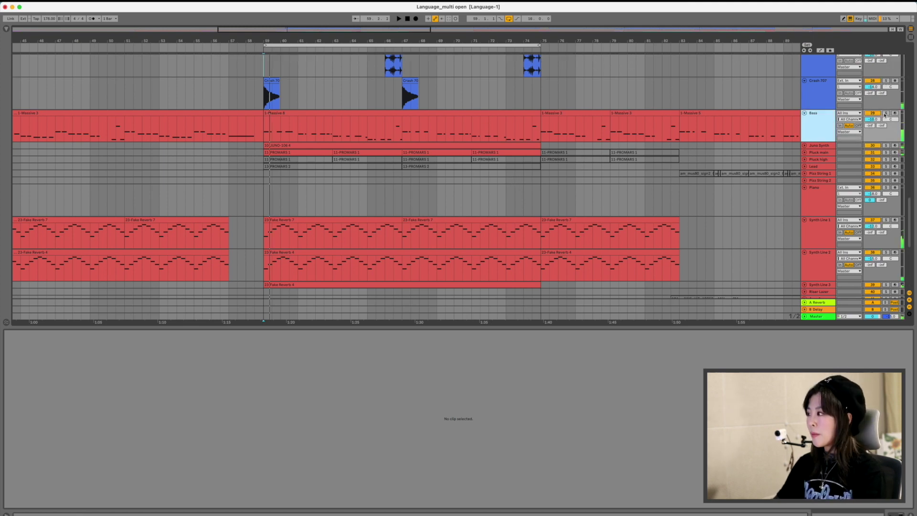
pyautogui.click(885, 113)
pyautogui.press('space')
pyautogui.click(805, 132)
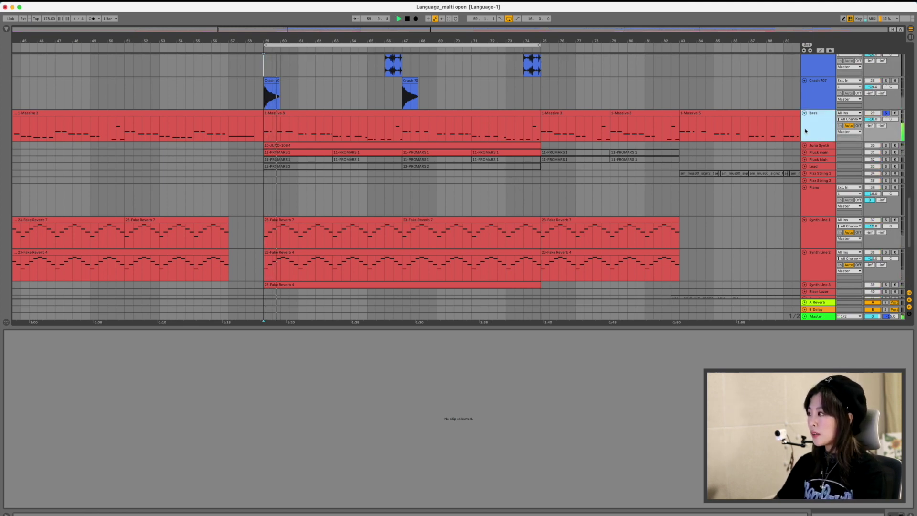
pyautogui.scroll(15, 806, 131)
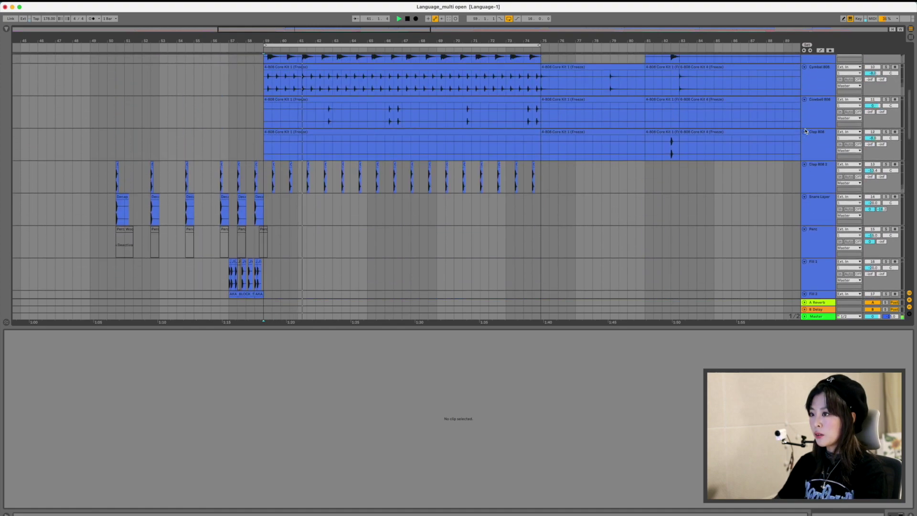
pyautogui.scroll(-15, 806, 131)
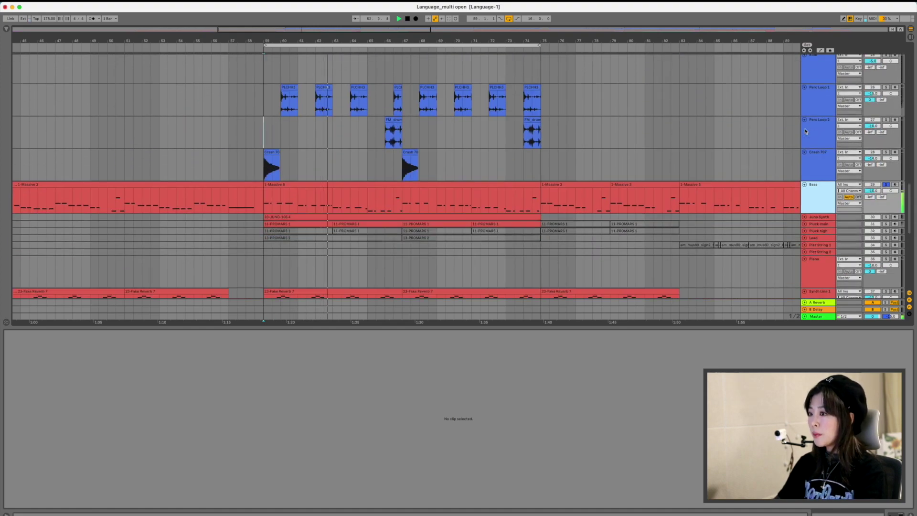
# Step: Display the MIDI notes of the Bass clip in the looped section and compare it with the surrounding Bass clips during playback
pyautogui.click(402, 201)
pyautogui.press('-')
pyautogui.press('-')
pyautogui.hscroll(-1, 356, 201)
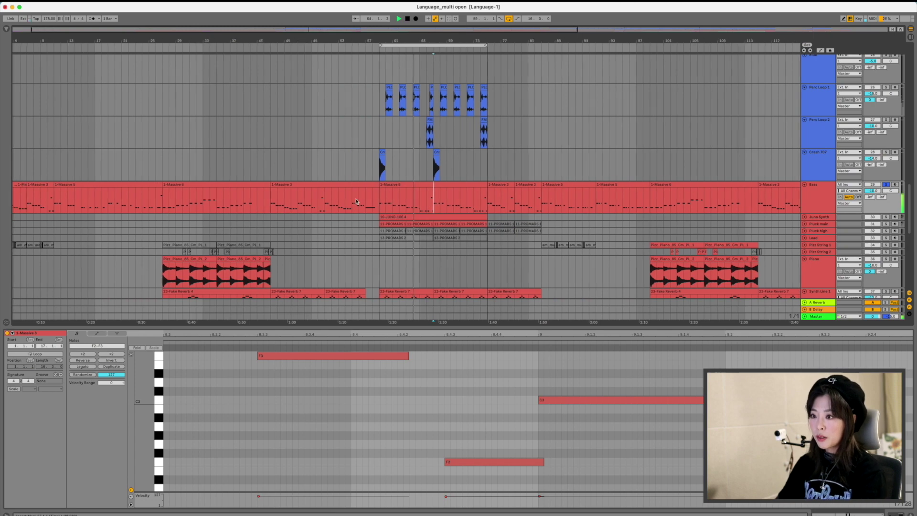
pyautogui.hscroll(-1, 356, 201)
pyautogui.click(462, 186)
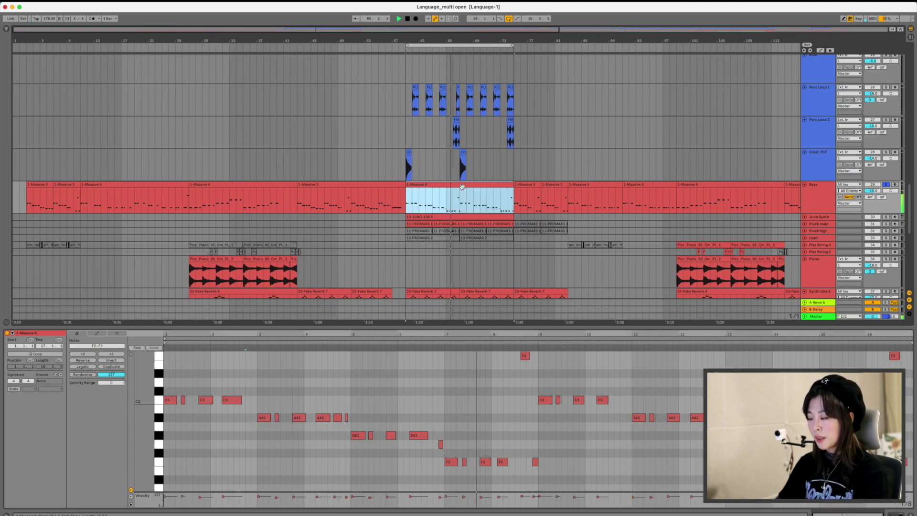
pyautogui.hscroll(3, 462, 187)
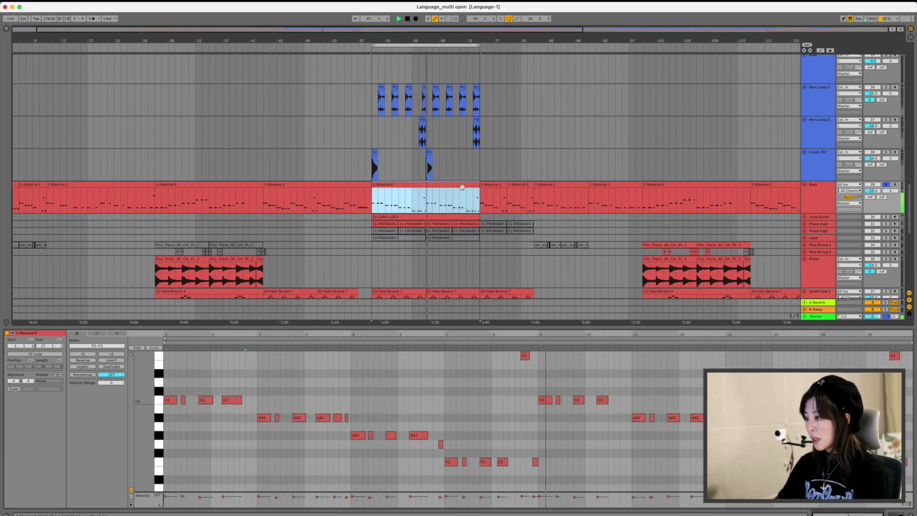
pyautogui.hscroll(2, 462, 187)
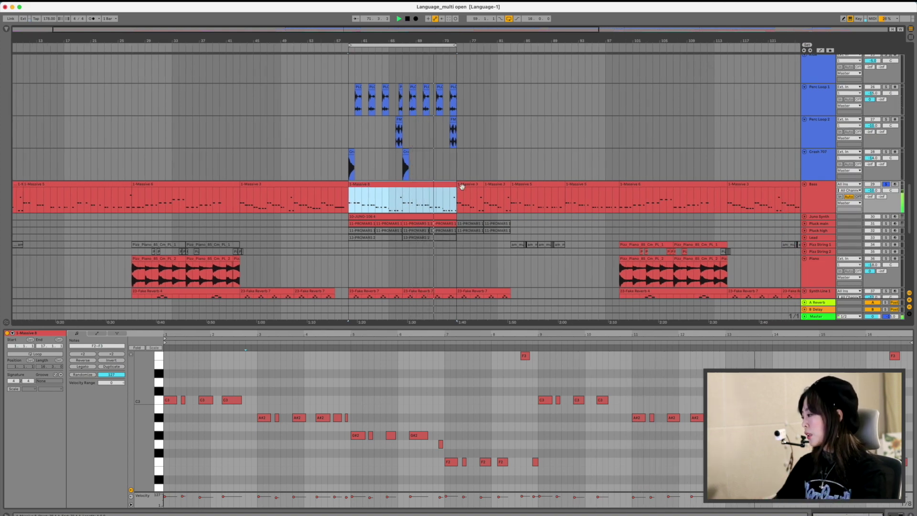
# Step: Expand and solo the Juno Synth and Pluck main tracks, and play them with the Juno Synth clip's MIDI notes displayed
pyautogui.scroll(-2, 812, 170)
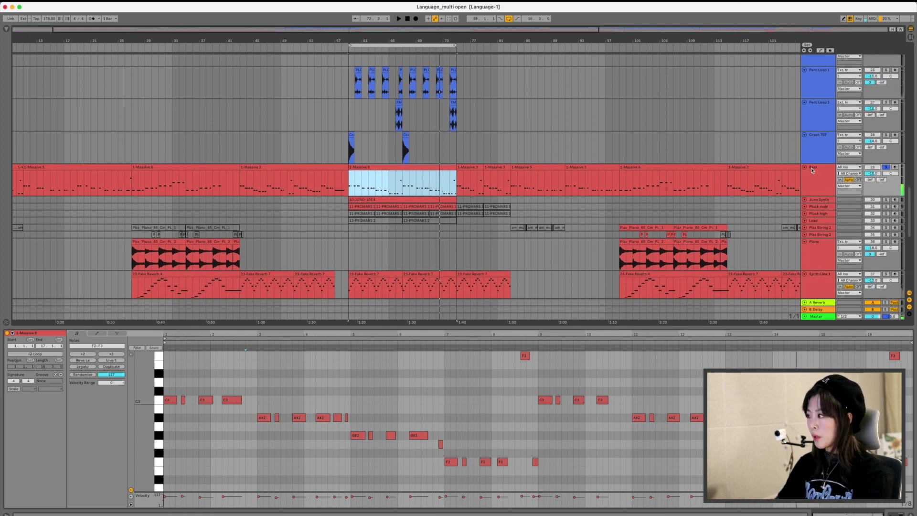
pyautogui.click(817, 200)
pyautogui.click(817, 207)
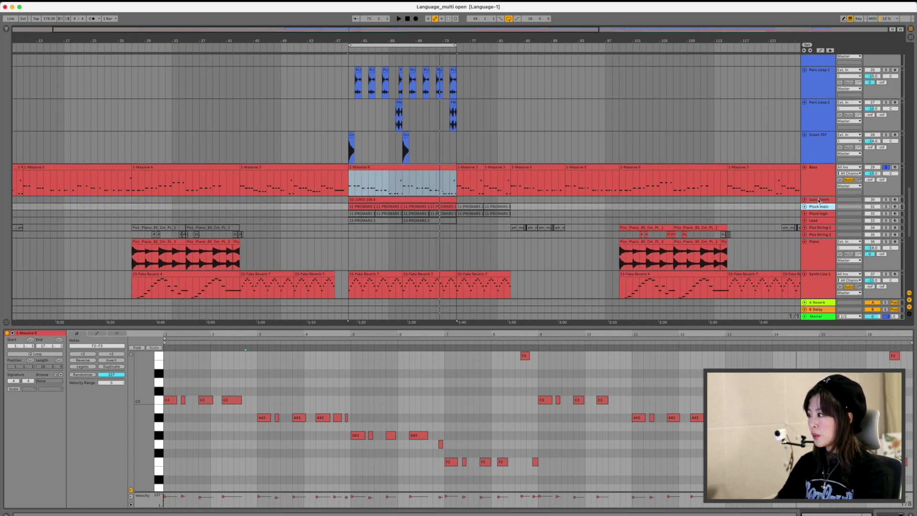
pyautogui.click(819, 200)
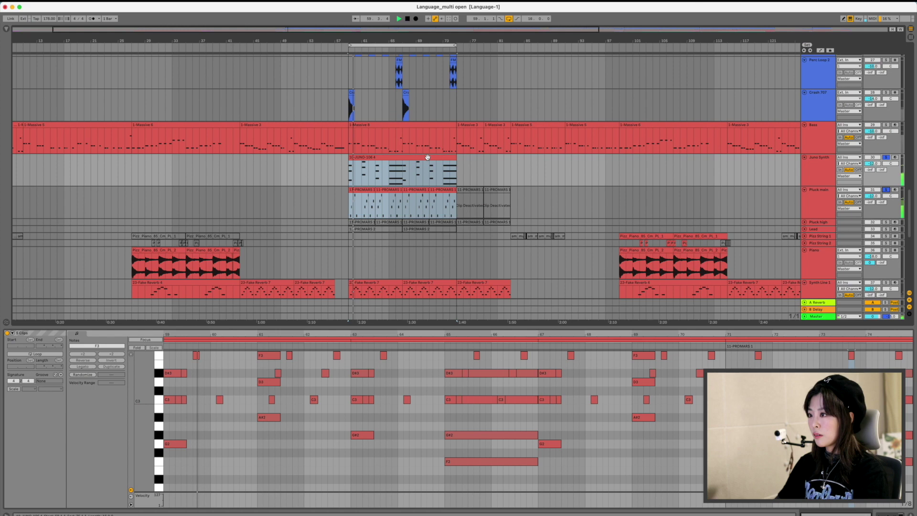
pyautogui.click(428, 157)
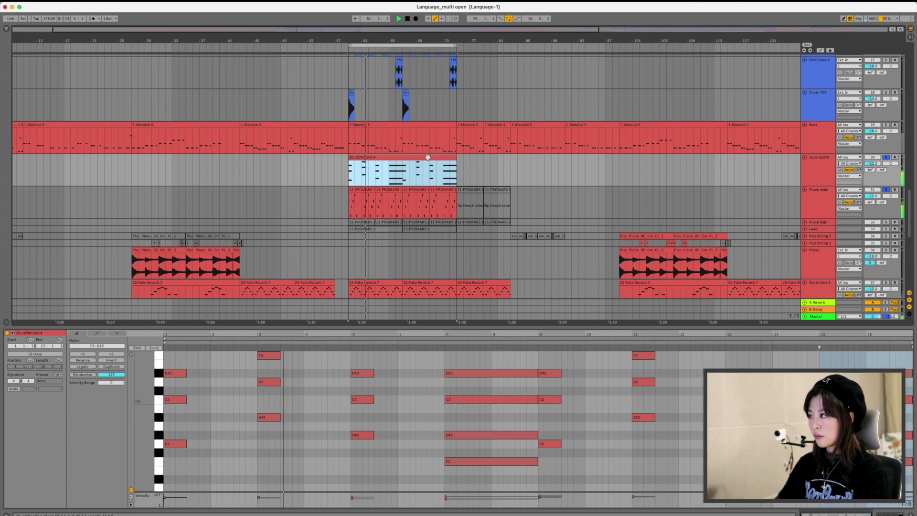
# Step: Open the JUNO-106 instrument window from the Juno Synth track's device
pyautogui.click(817, 173)
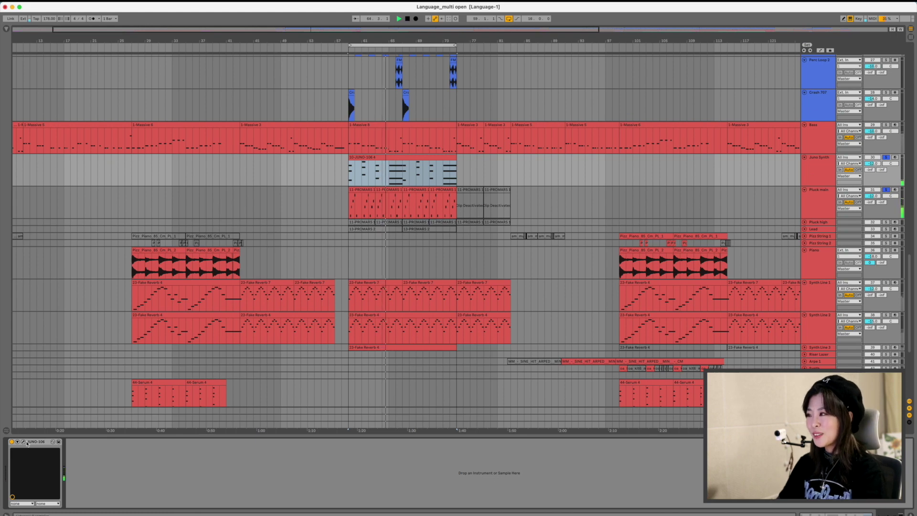
pyautogui.click(23, 442)
pyautogui.click(660, 203)
pyautogui.click(822, 168)
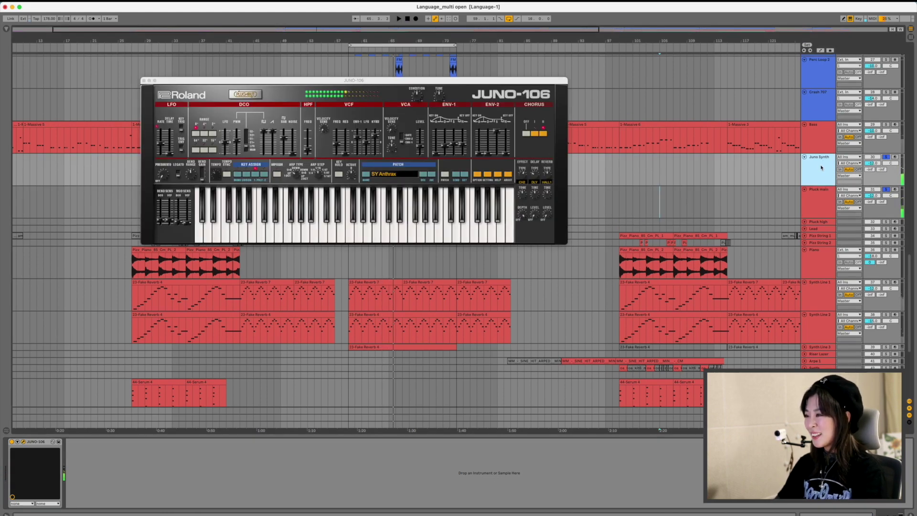
# Step: Solo only the Juno Synth track and select the time range of the loop
pyautogui.click(768, 175)
pyautogui.click(887, 154)
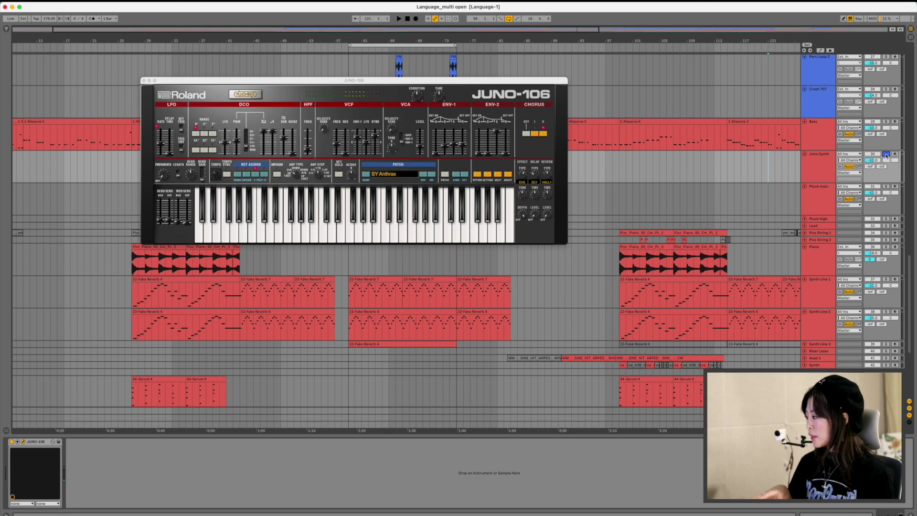
pyautogui.click(401, 45)
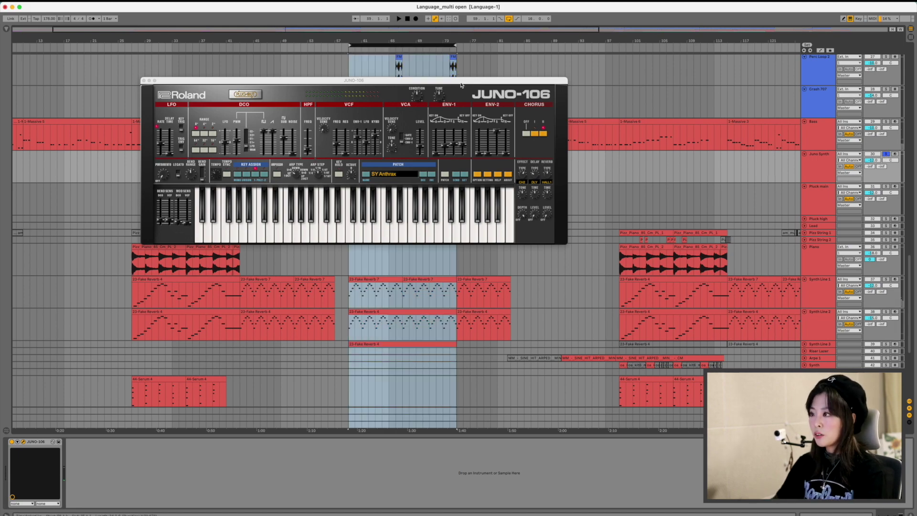
# Step: Move the JUNO-106 window clear of the looped clips and play the soloed Juno Synth part
pyautogui.moveTo(401, 80); pyautogui.dragTo(729, 83)
pyautogui.scroll(-1, 369, 209)
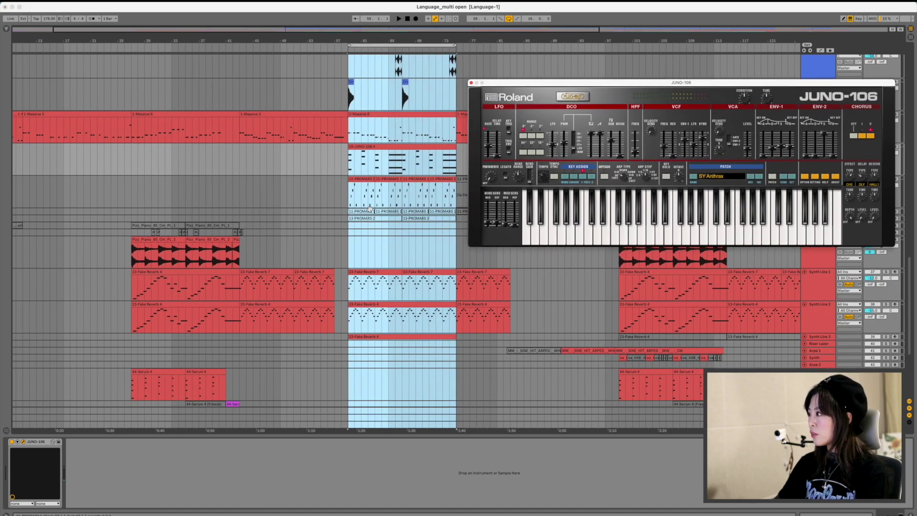
pyautogui.scroll(-1, 370, 209)
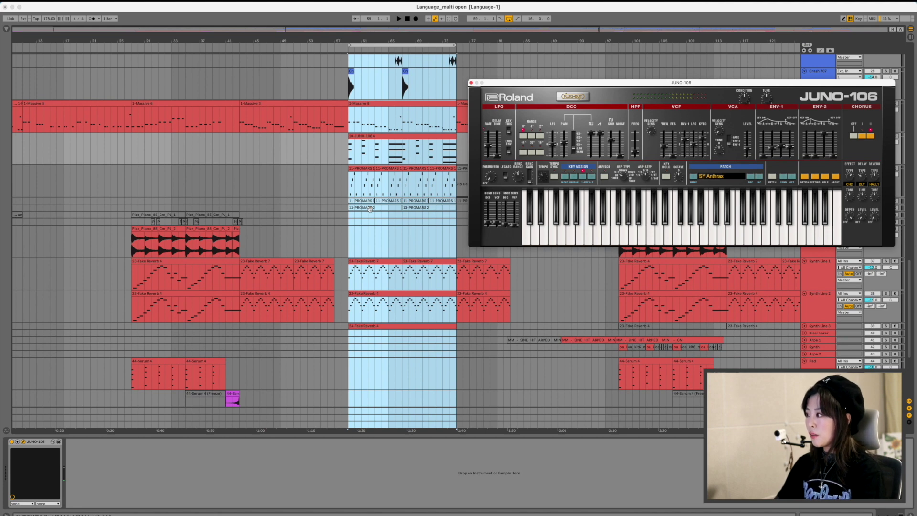
pyautogui.press('space')
pyautogui.moveTo(591, 84); pyautogui.dragTo(584, 43)
pyautogui.hscroll(2, 396, 191)
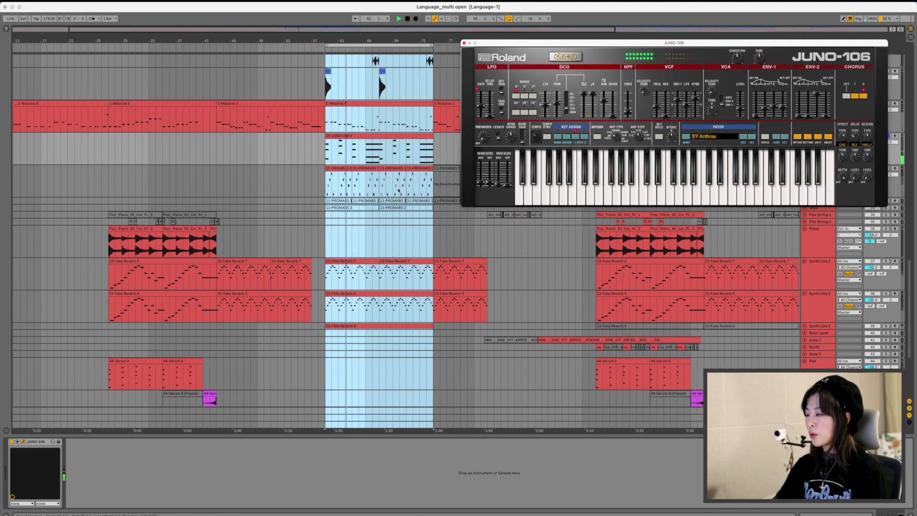
pyautogui.hscroll(2, 395, 192)
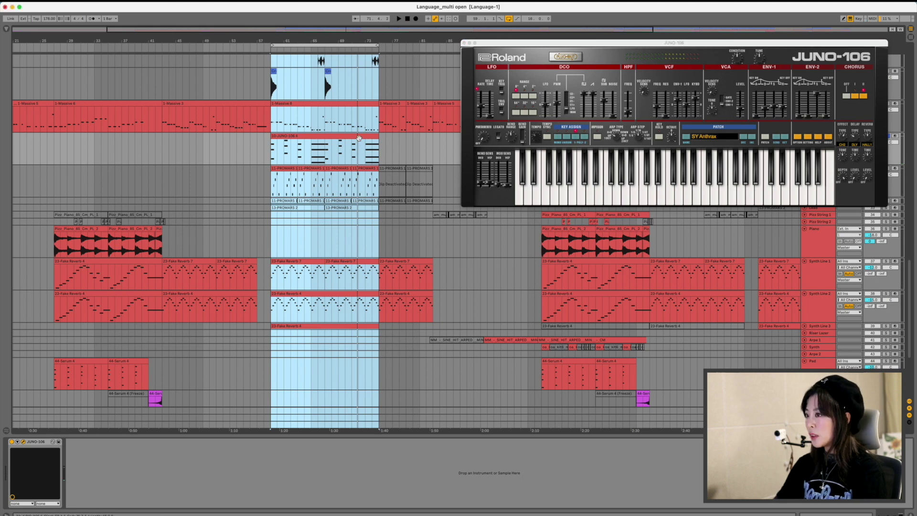
# Step: Select the Juno Synth clip in the looped section and play it again, repositioning the JUNO-106 window
pyautogui.click(359, 142)
pyautogui.scroll(-1, 352, 69)
pyautogui.scroll(1, 351, 142)
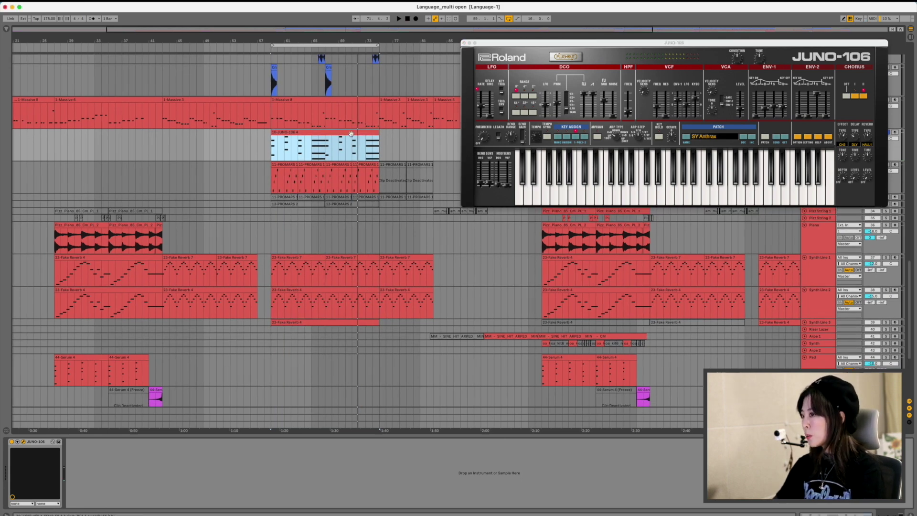
pyautogui.press('space')
pyautogui.moveTo(687, 43); pyautogui.dragTo(624, 182)
# Step: Solo the Pluck main track in place of Juno Synth and play it from its first clip in the looped section
pyautogui.click(815, 144)
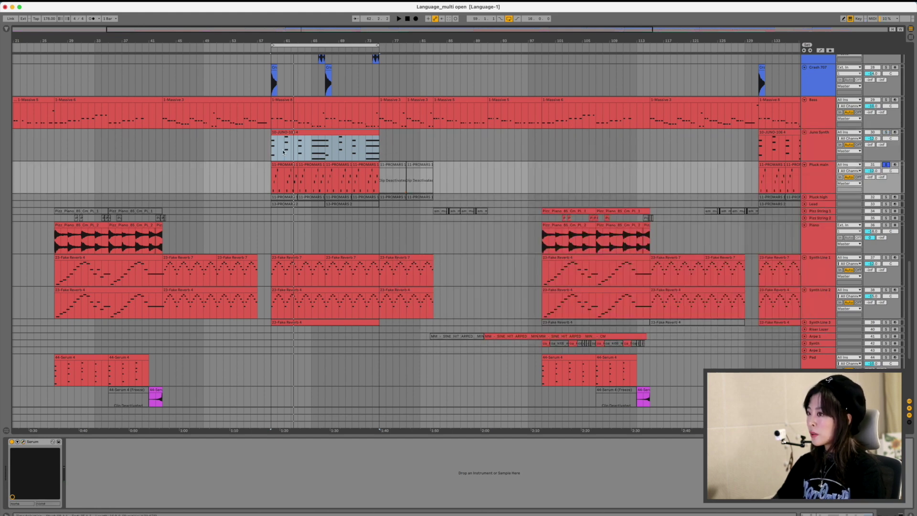
pyautogui.click(306, 164)
pyautogui.click(288, 165)
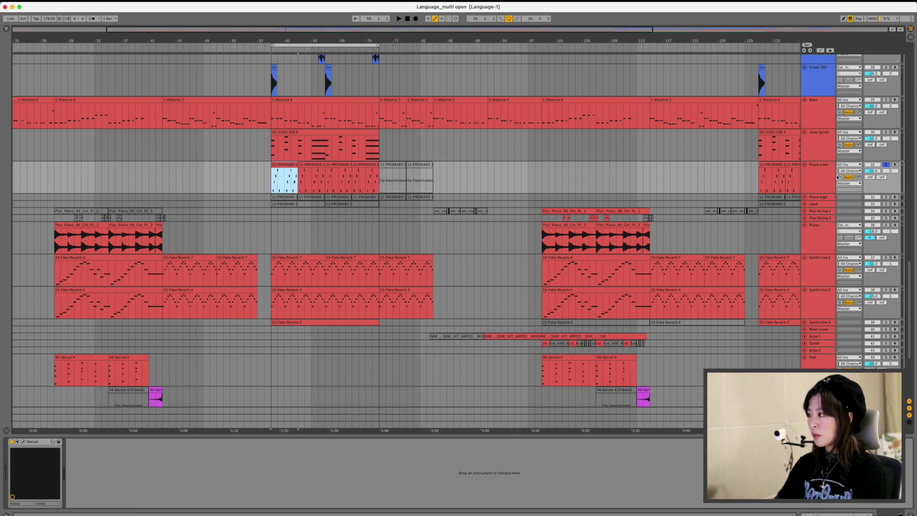
pyautogui.click(829, 177)
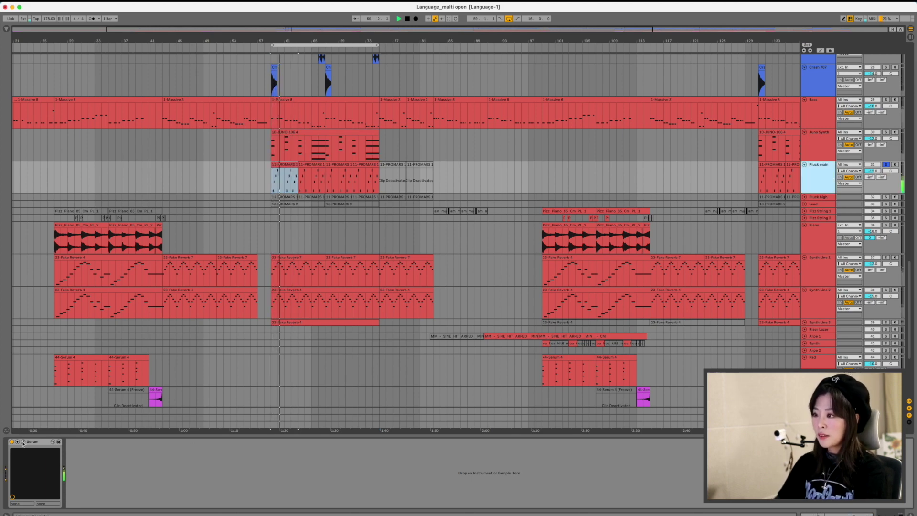
# Step: View the Serum instrument of the Pluck main track beside its looped clips, then close its window
pyautogui.click(23, 442)
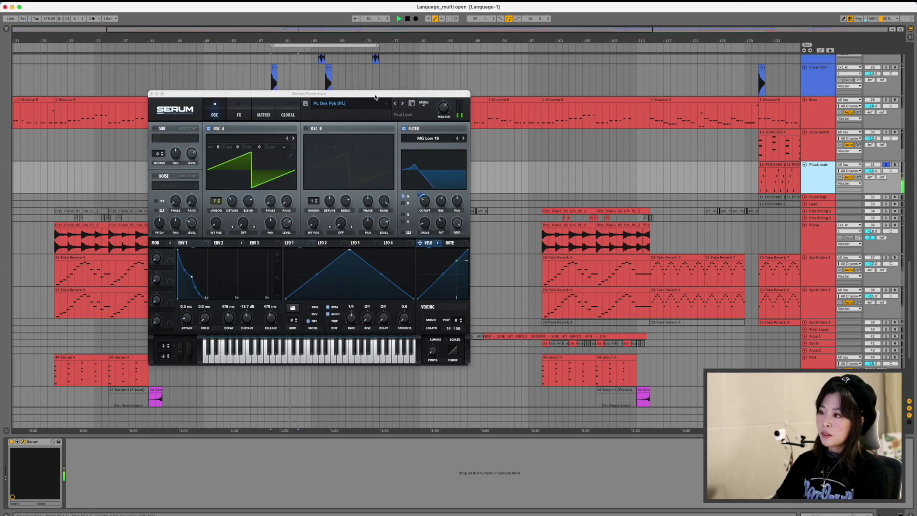
pyautogui.moveTo(315, 93); pyautogui.dragTo(600, 87)
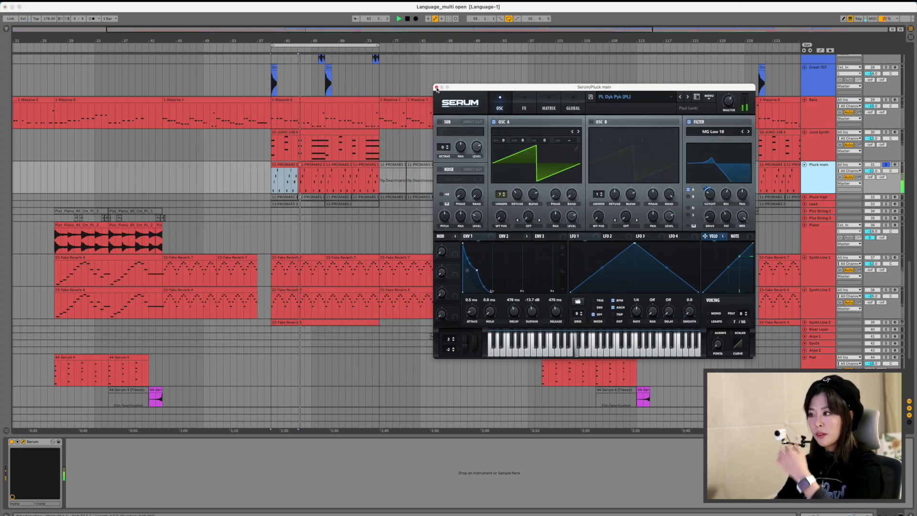
pyautogui.click(436, 87)
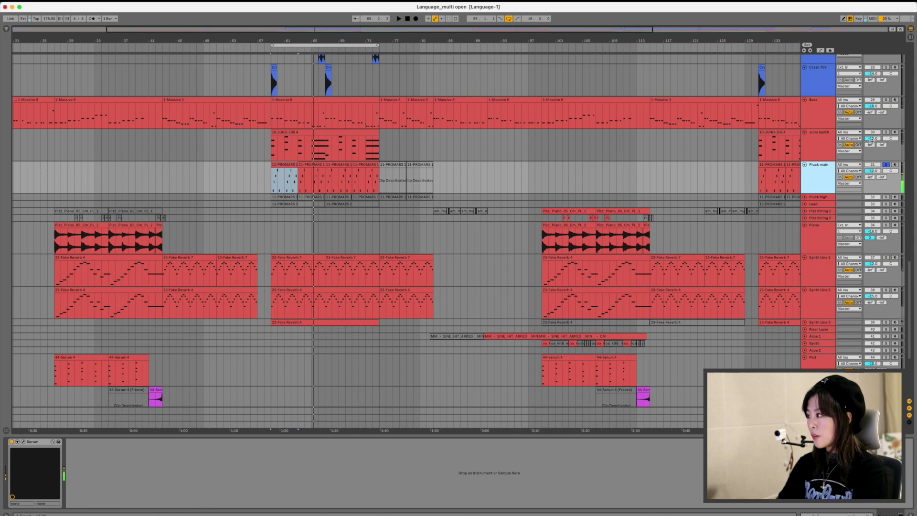
# Step: Solo the Juno Synth track together with Pluck main and play both through the looped section
pyautogui.click(886, 133)
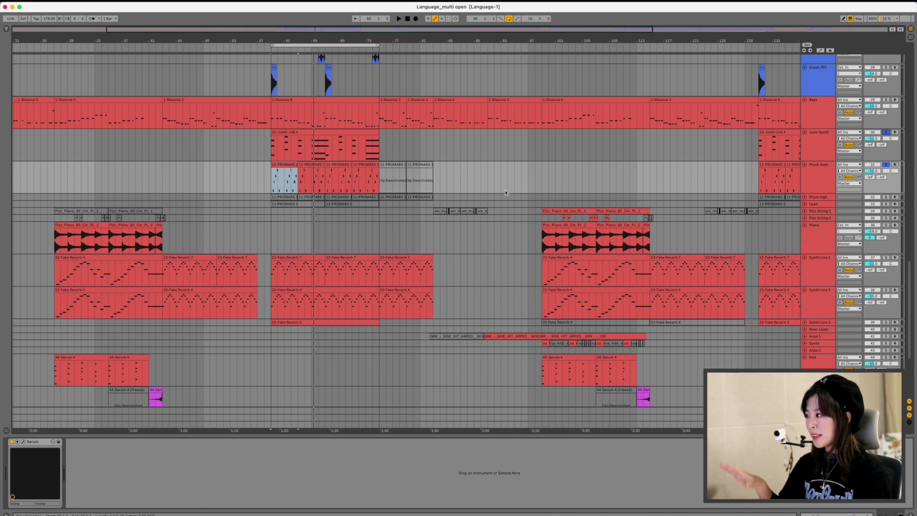
pyautogui.press('space')
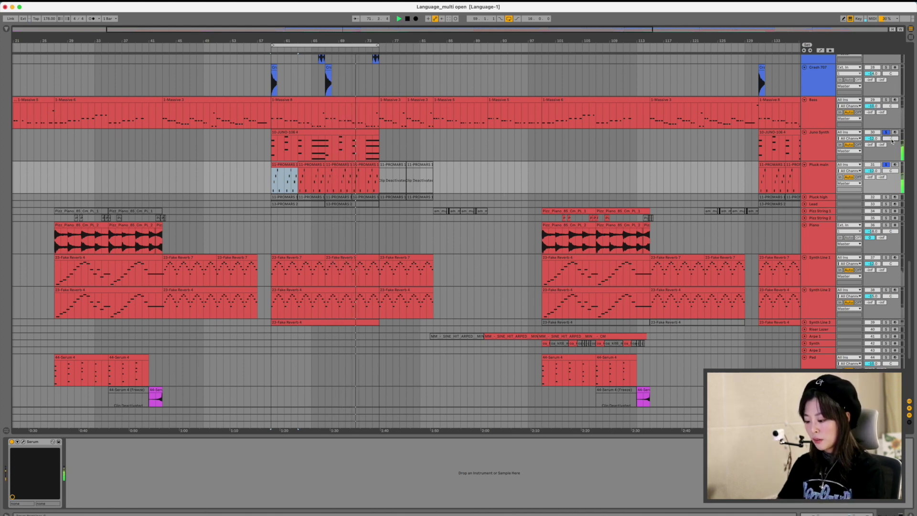
pyautogui.moveTo(890, 138); pyautogui.dragTo(892, 163)
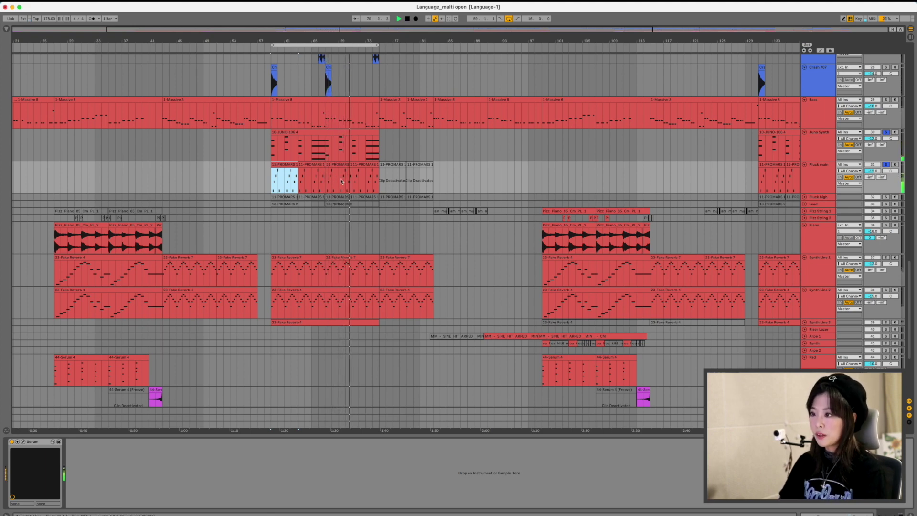
pyautogui.scroll(-3, 340, 181)
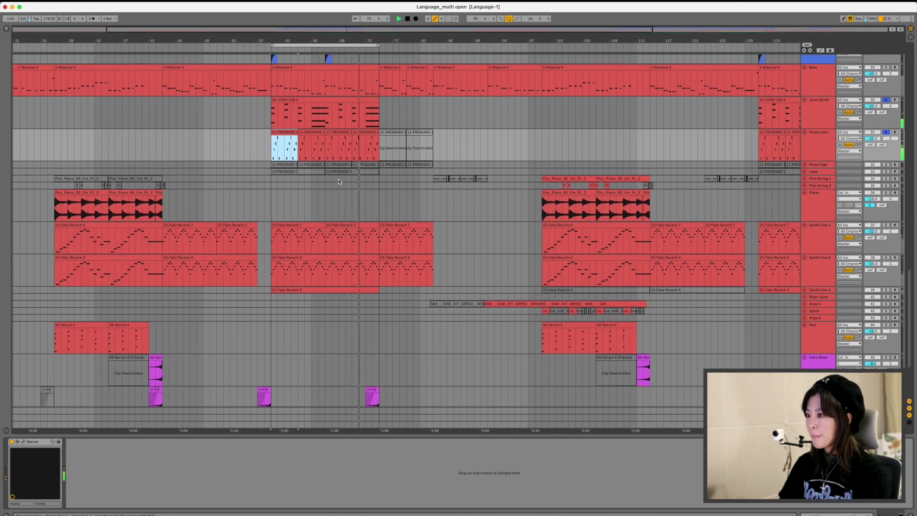
pyautogui.scroll(-2, 339, 179)
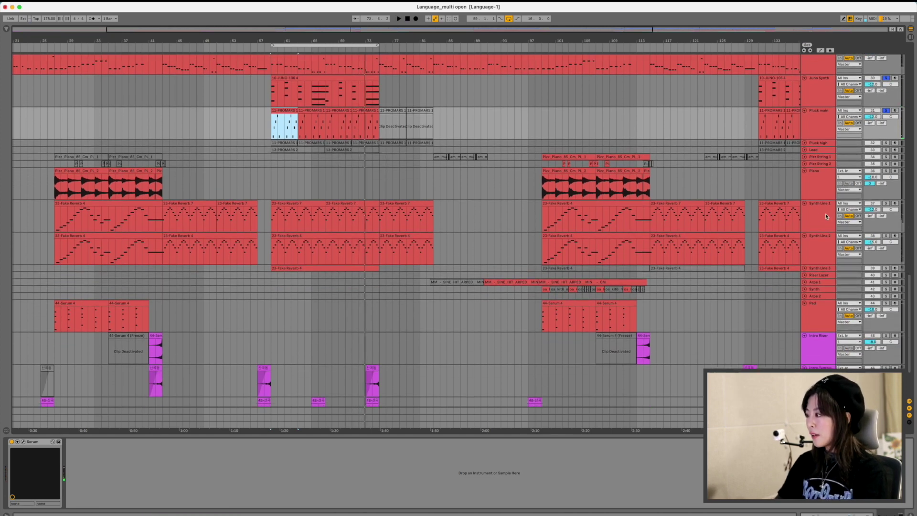
# Step: Solo Synth Line 1 and Synth Line 2 together with Juno Synth and Pluck main, and play the looped section
pyautogui.moveTo(828, 217); pyautogui.dragTo(874, 248)
pyautogui.click(886, 236)
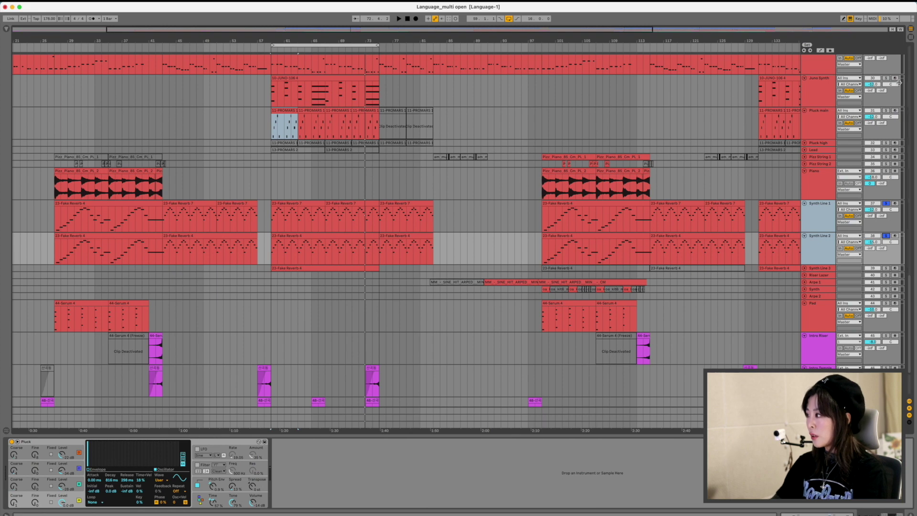
pyautogui.click(813, 95)
pyautogui.keyDown('shift'); pyautogui.click(818, 119); pyautogui.keyUp('shift')
pyautogui.click(886, 78)
pyautogui.press('space')
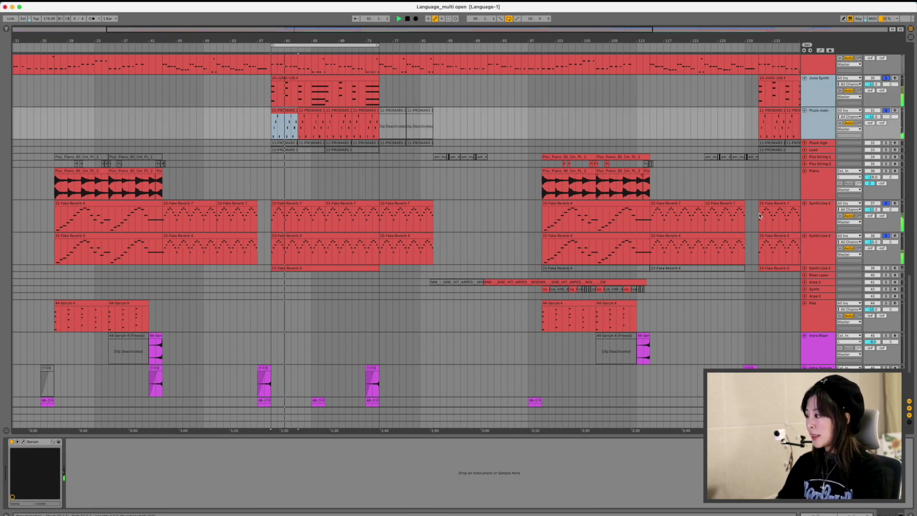
# Step: Expand and solo the Synth Line 3 track and select its clip in the looped section
pyautogui.click(805, 268)
pyautogui.click(820, 268)
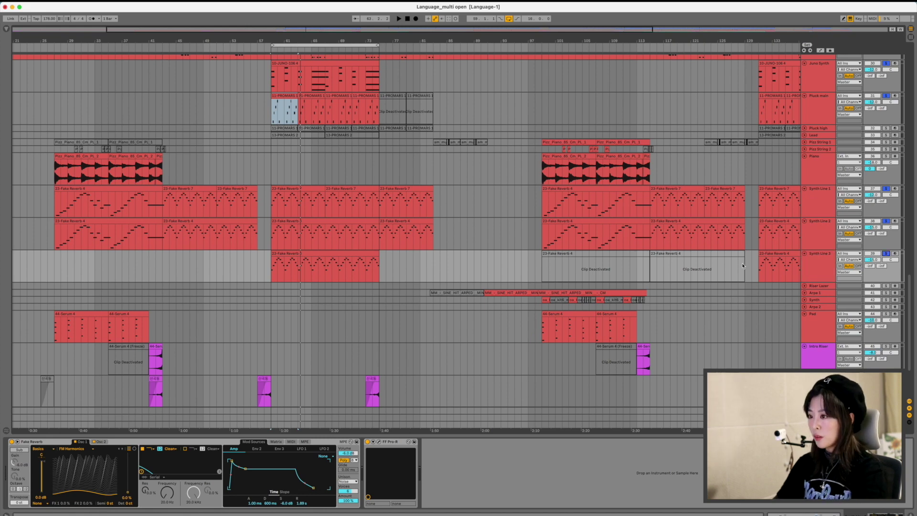
pyautogui.click(359, 254)
pyautogui.click(817, 268)
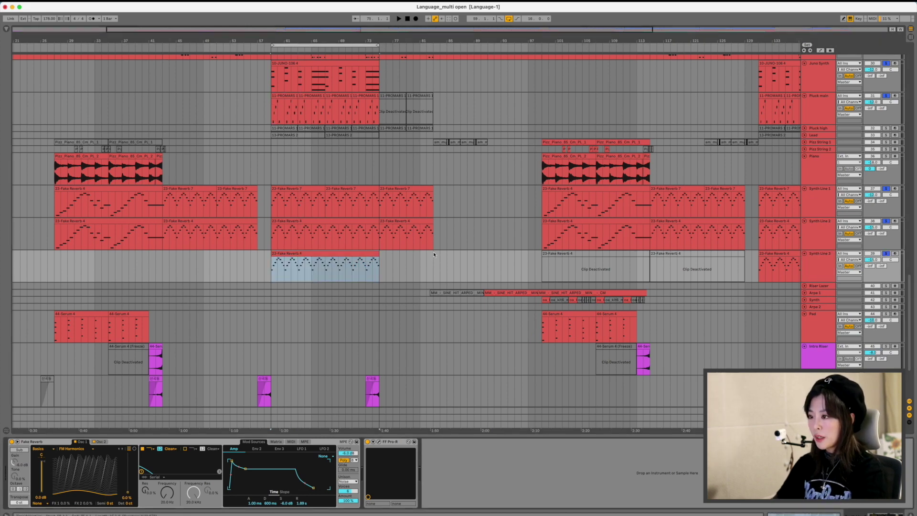
# Step: Solo the Synth Line 3 track alone and play its clip in the looped section
pyautogui.click(887, 254)
pyautogui.press('space')
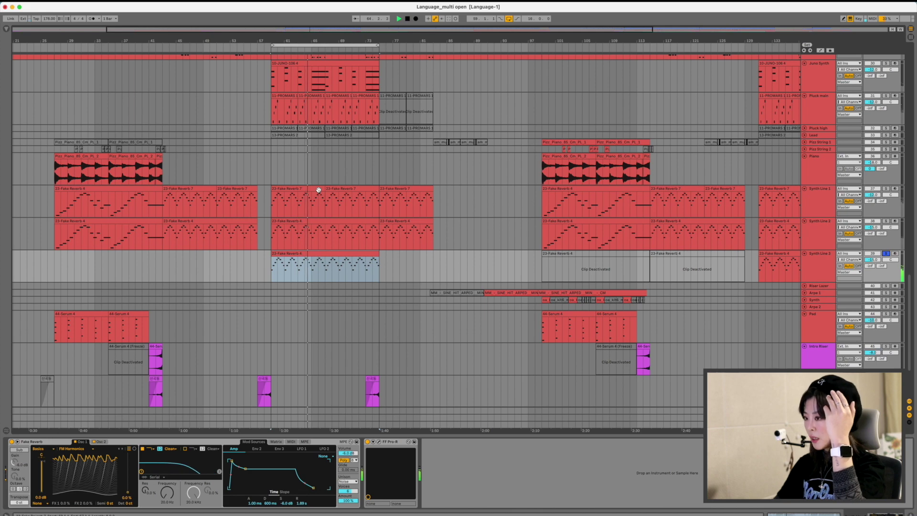
pyautogui.click(331, 254)
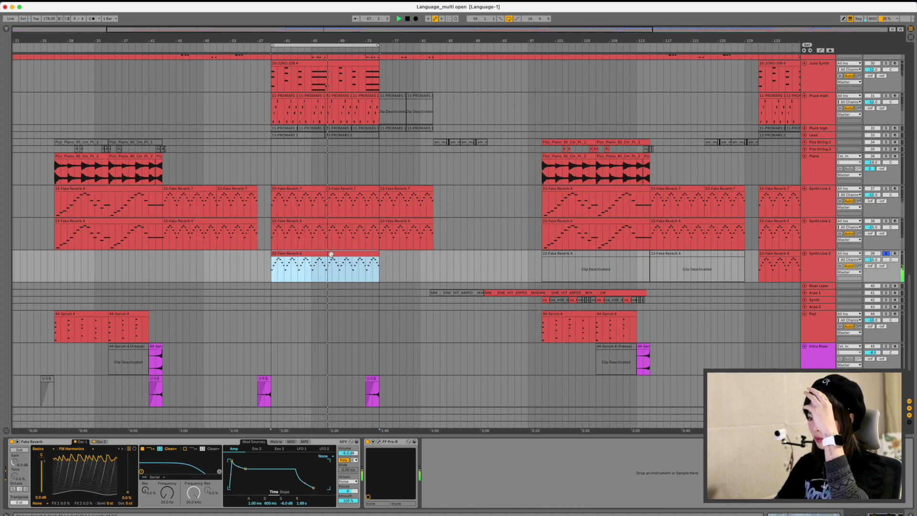
pyautogui.press('space')
# Step: Solo Synth Line 1, Synth Line 2 and Synth Line 3 together and play the looped section
pyautogui.keyDown('shift'); pyautogui.click(818, 195); pyautogui.keyUp('shift')
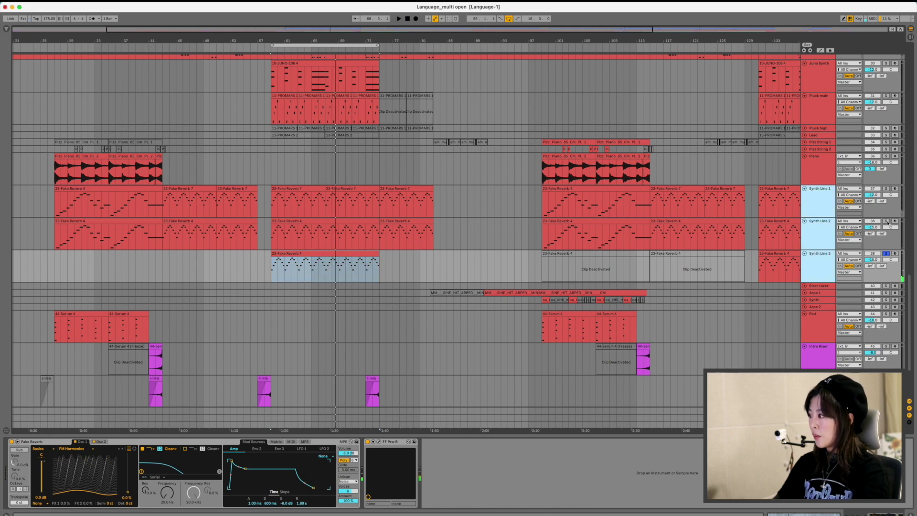
pyautogui.click(885, 188)
pyautogui.press('space')
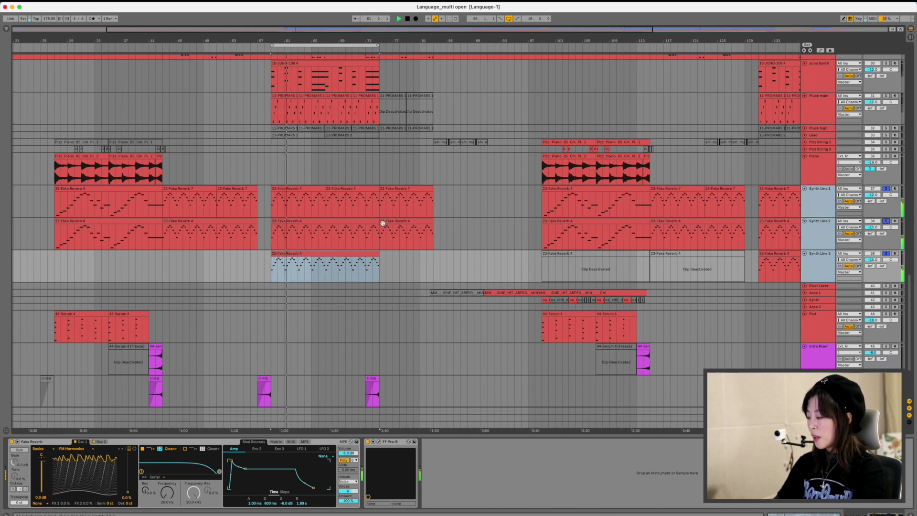
pyautogui.press('space')
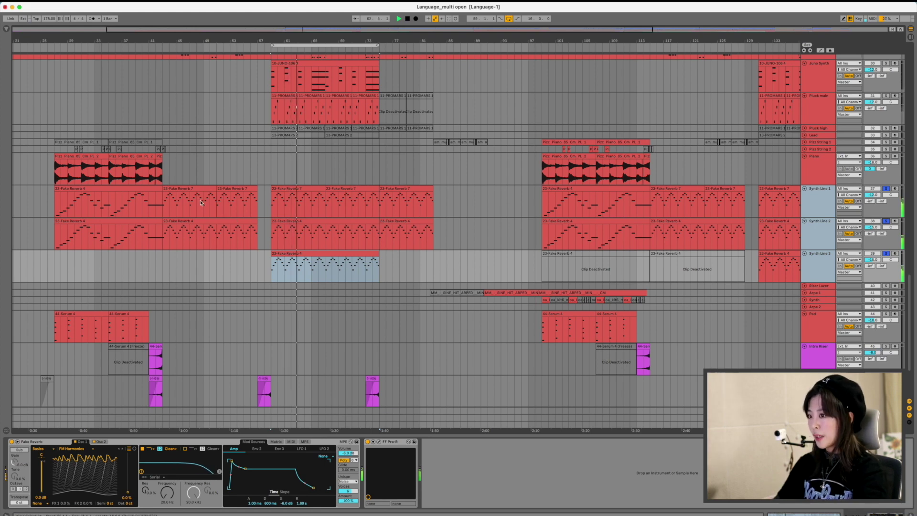
# Step: Play the soloed synth lines from the Synth Line 1 clip following the first piano part, then from the clip starting the looped section
pyautogui.click(201, 187)
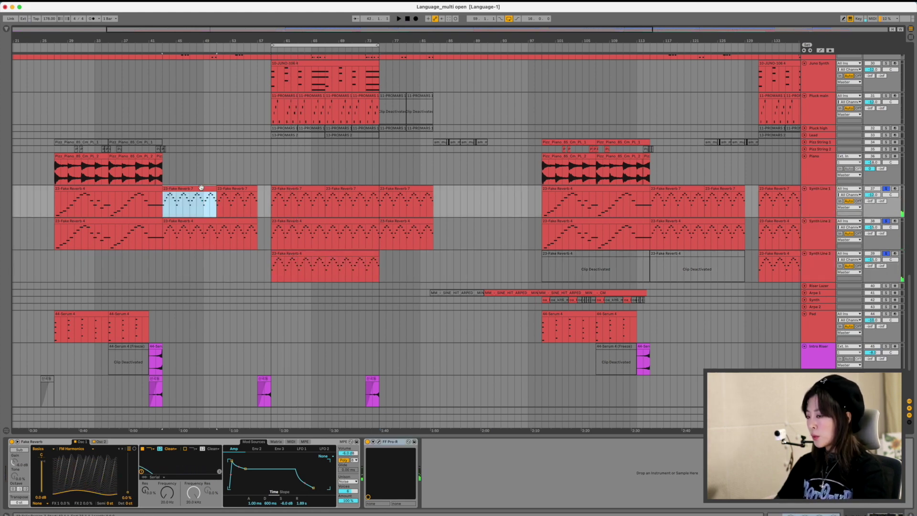
pyautogui.press('space')
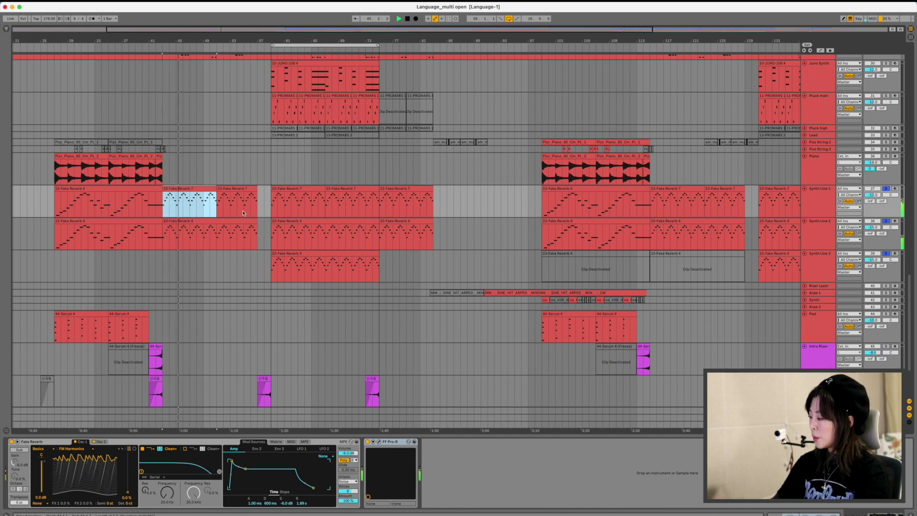
pyautogui.click(282, 187)
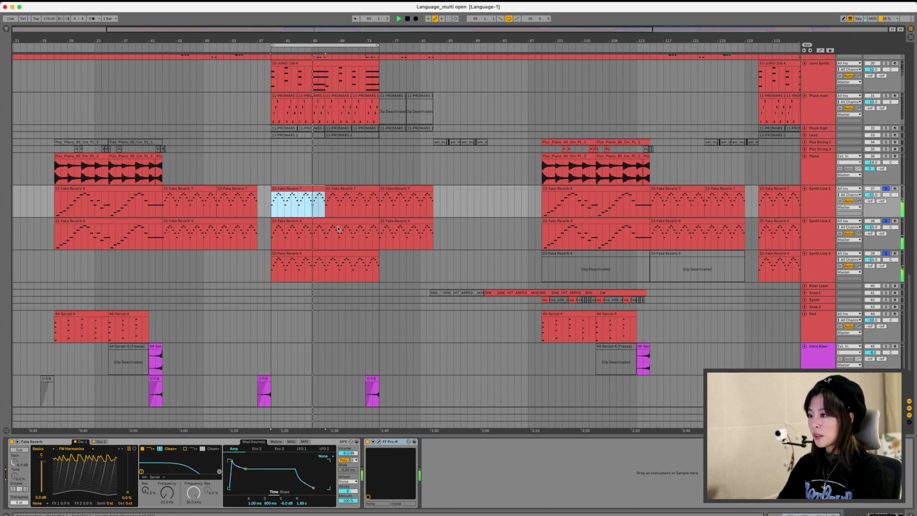
pyautogui.scroll(2, 340, 227)
pyautogui.scroll(1, 340, 227)
pyautogui.scroll(-1, 340, 230)
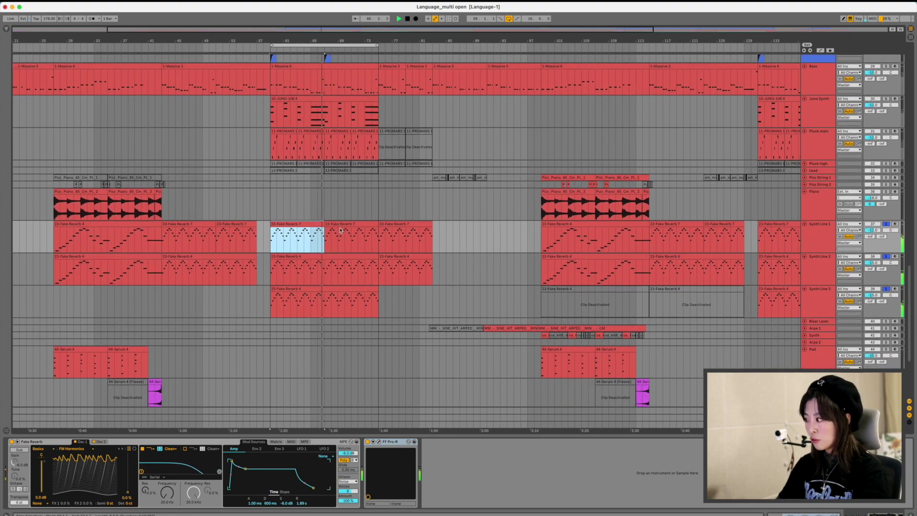
pyautogui.scroll(10, 340, 230)
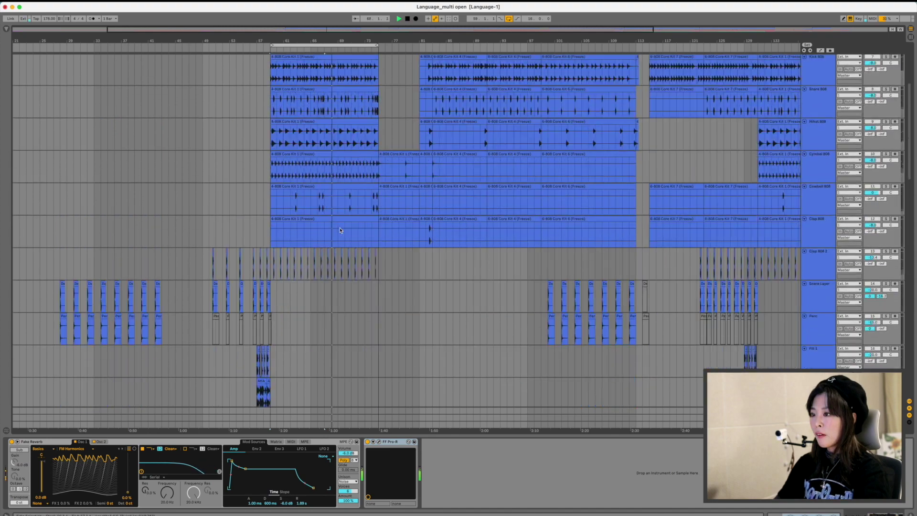
pyautogui.scroll(-12, 341, 230)
pyautogui.press('space')
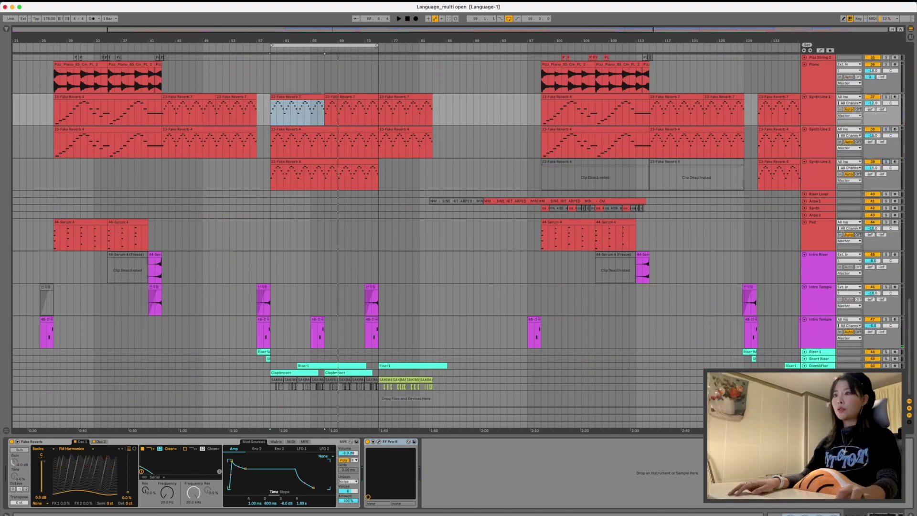
# Step: Unfold the riser, downlifter, impact and vocal tracks and set the playback start at the end of the first Riser 1 clip
pyautogui.click(818, 387)
pyautogui.keyDown('shift'); pyautogui.click(818, 255); pyautogui.keyUp('shift')
pyautogui.press('u')
pyautogui.click(259, 217)
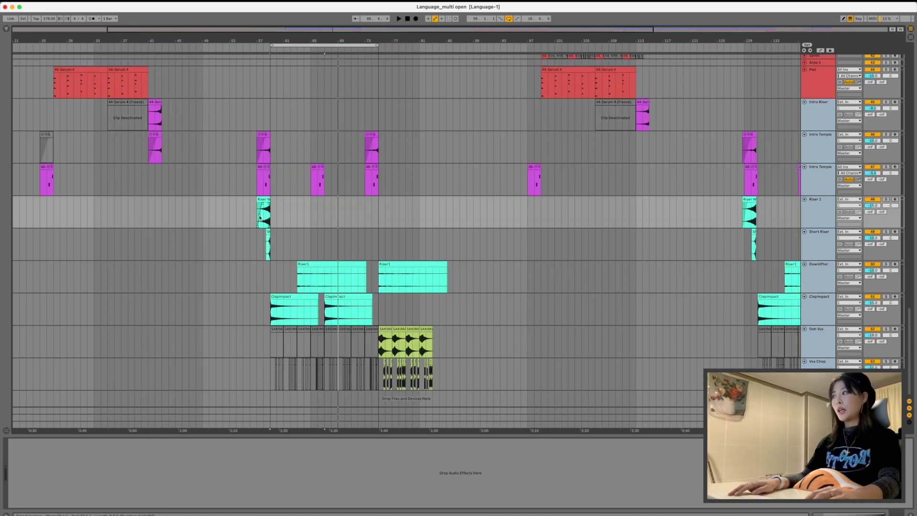
pyautogui.click(272, 221)
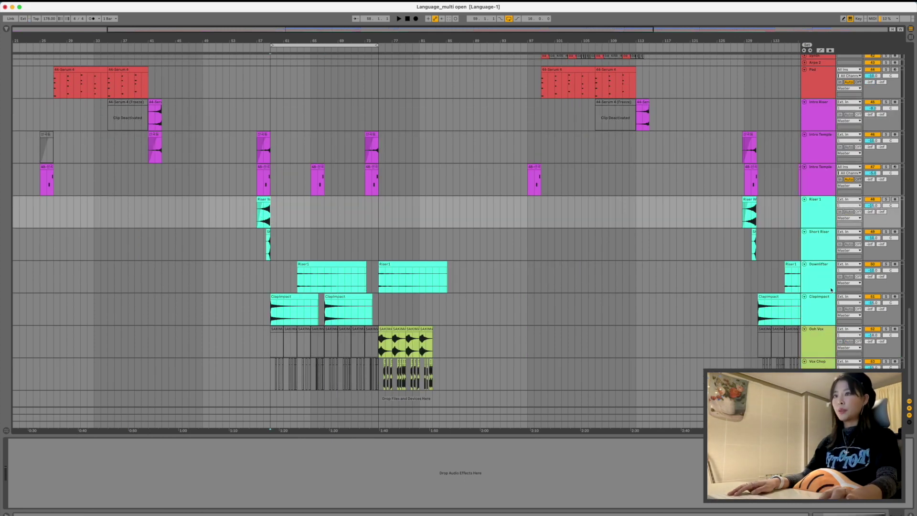
# Step: Solo the Riser 1, Short Riser, Downlifter and Clap Impact tracks together, play the looped section, and clear their solos
pyautogui.click(823, 302)
pyautogui.keyDown('shift'); pyautogui.click(819, 279); pyautogui.keyUp('shift')
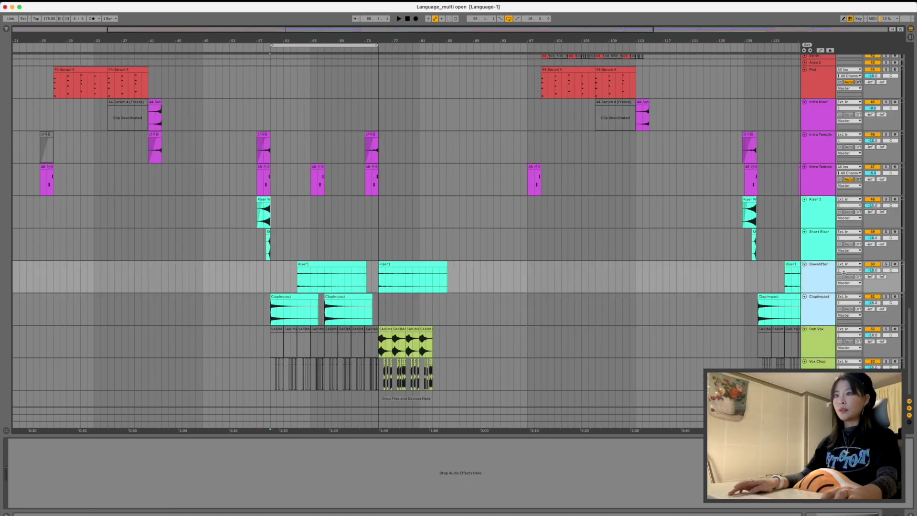
pyautogui.click(811, 217)
pyautogui.keyDown('shift'); pyautogui.click(820, 311); pyautogui.keyUp('shift')
pyautogui.click(886, 297)
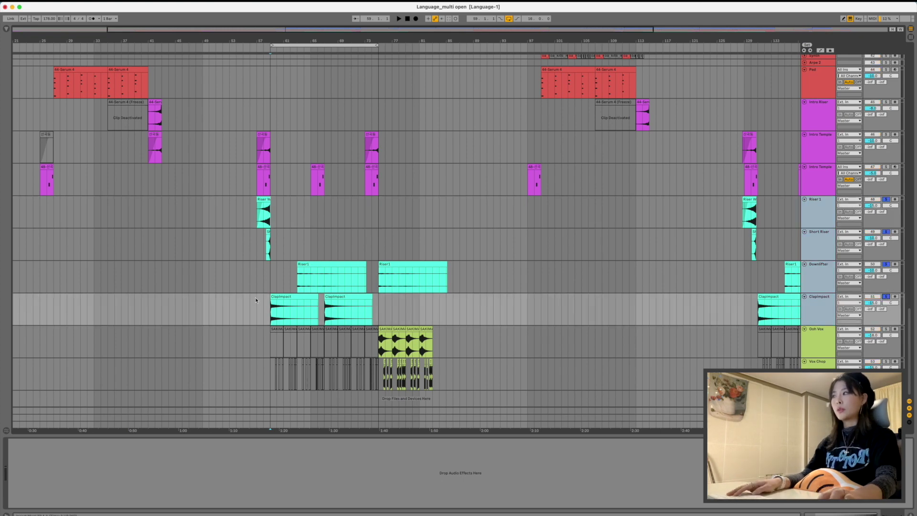
pyautogui.click(271, 287)
pyautogui.press('space')
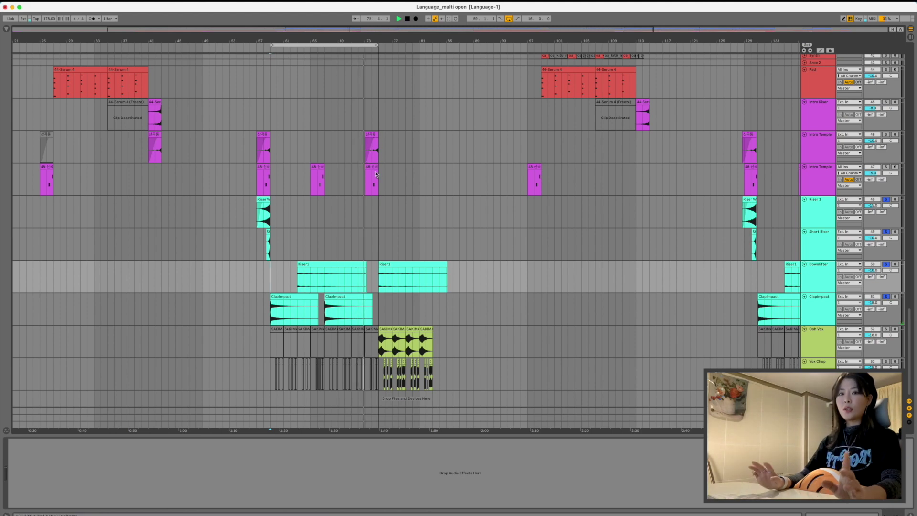
pyautogui.click(886, 297)
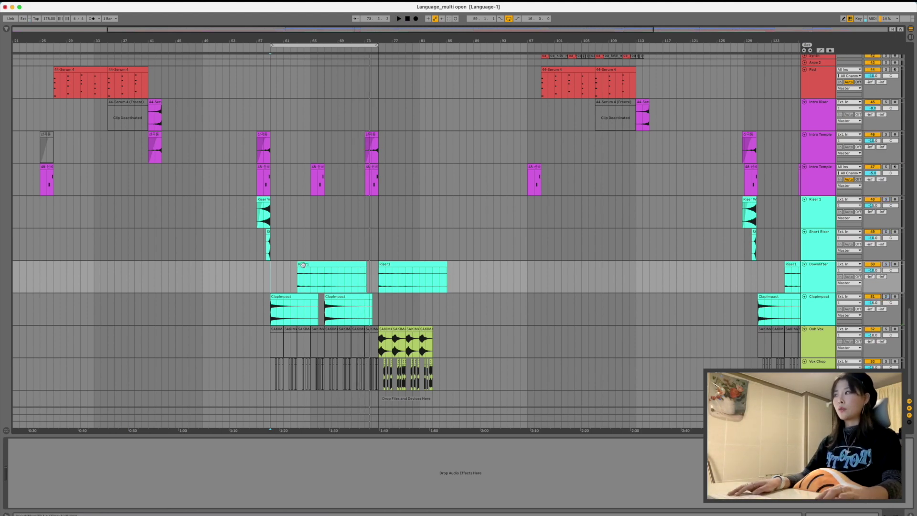
# Step: Look over the drum, synth, effects and vocal tracks and play the section where the active vocal clips enter
pyautogui.click(258, 244)
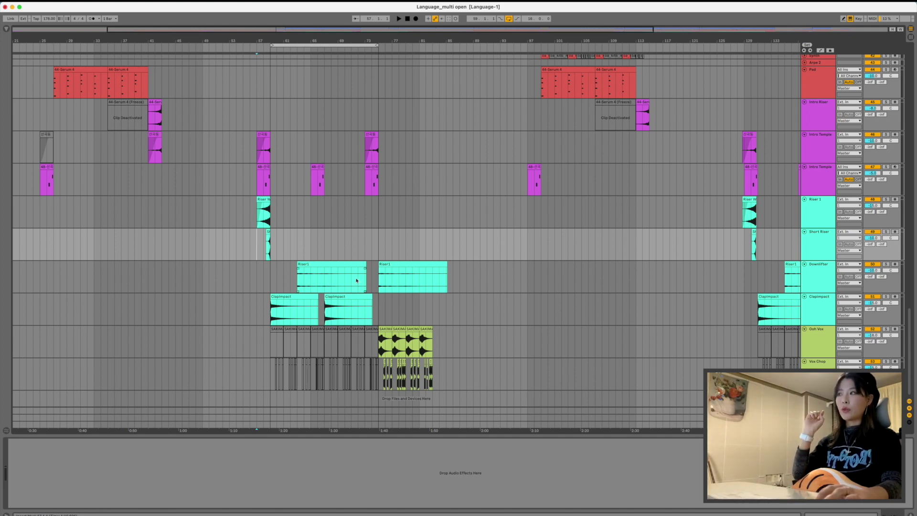
pyautogui.scroll(10, 355, 281)
pyautogui.scroll(-10, 356, 280)
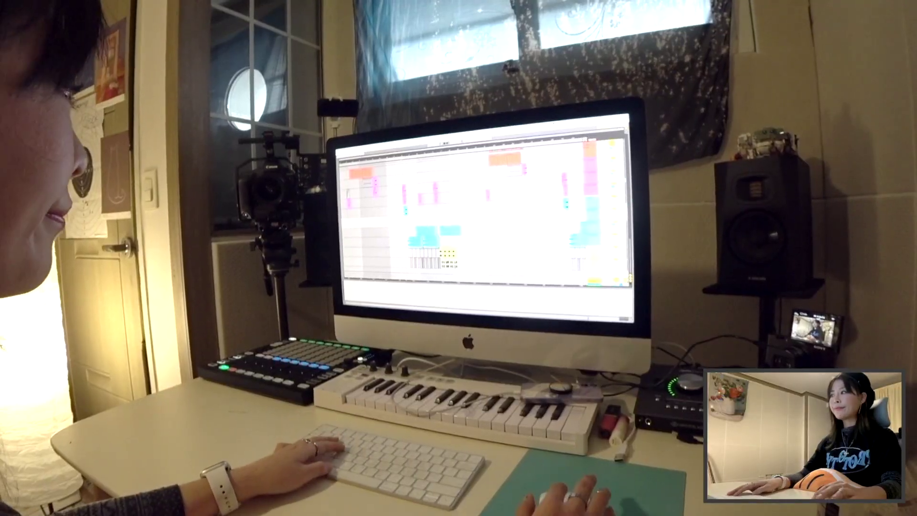
pyautogui.scroll(5, 487, 215)
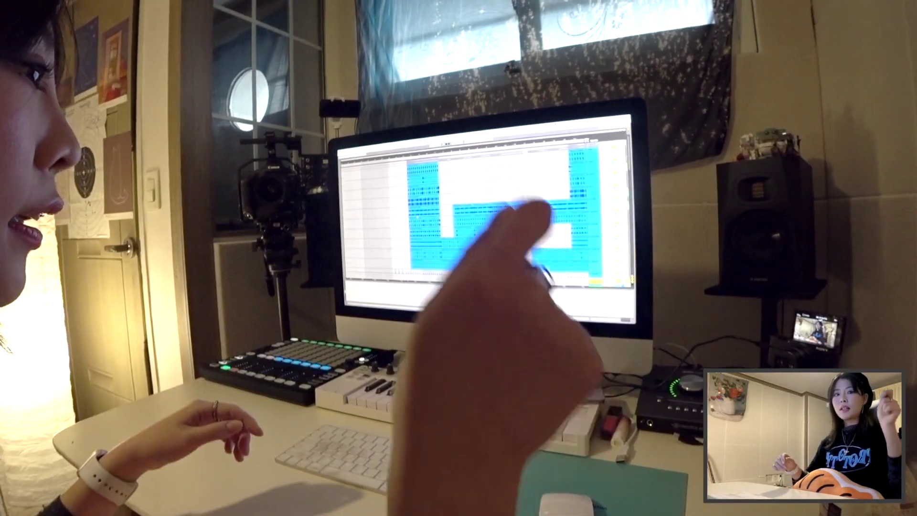
pyautogui.scroll(-5, 487, 215)
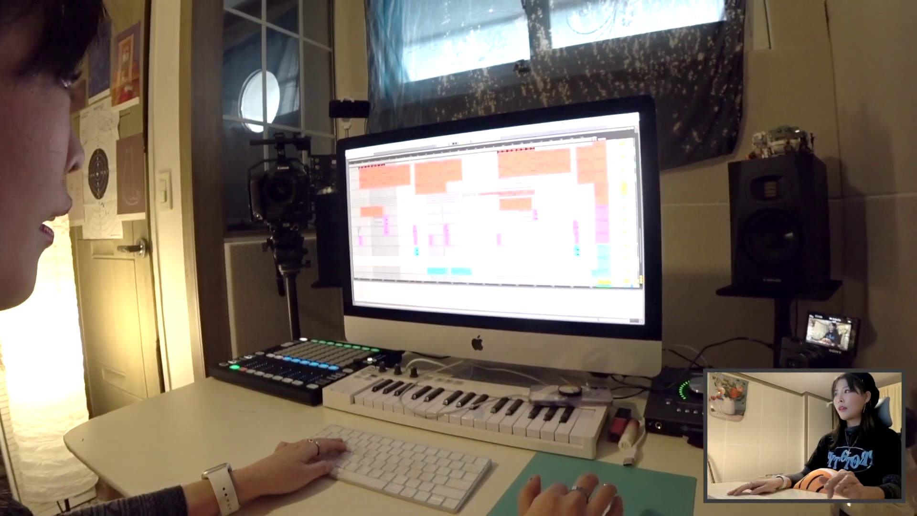
pyautogui.scroll(-5, 492, 215)
pyautogui.scroll(2, 492, 215)
pyautogui.scroll(-2, 492, 215)
pyautogui.scroll(7, 492, 215)
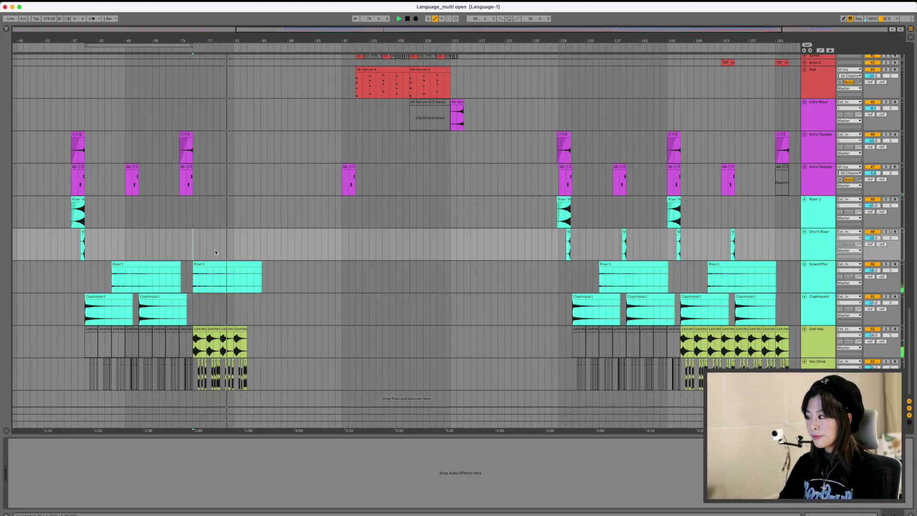
pyautogui.scroll(15, 216, 253)
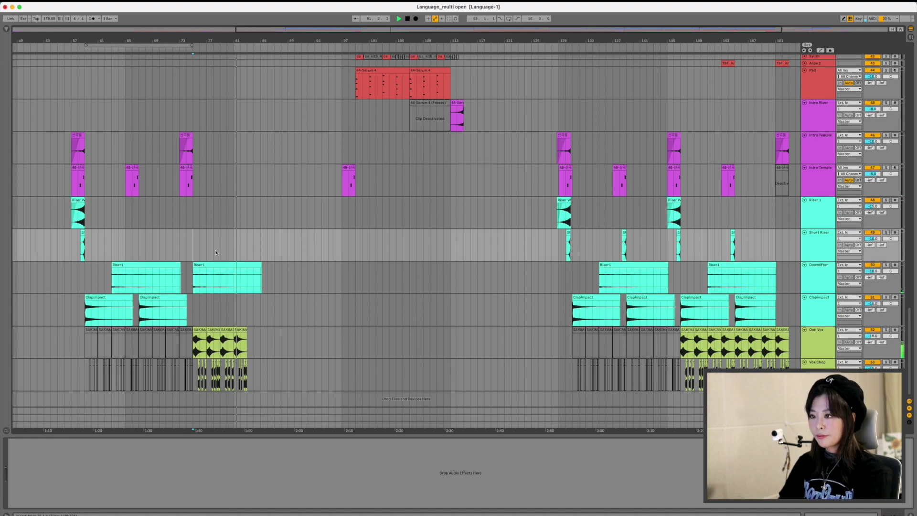
pyautogui.scroll(-8, 215, 252)
pyautogui.scroll(-8, 216, 253)
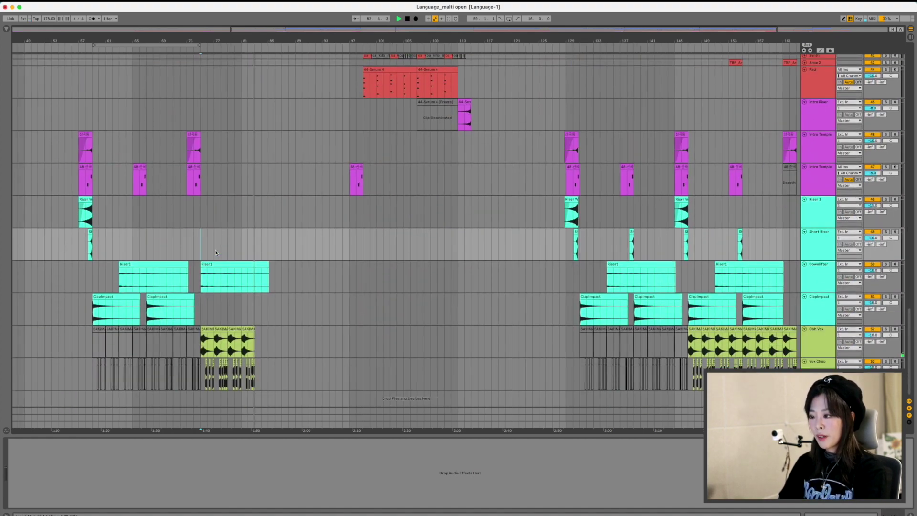
# Step: Loop the eight bars from bar 75 that hold the first active Ooh Vox and Vox Chop clips
pyautogui.hscroll(-8, 216, 253)
pyautogui.hscroll(2, 216, 253)
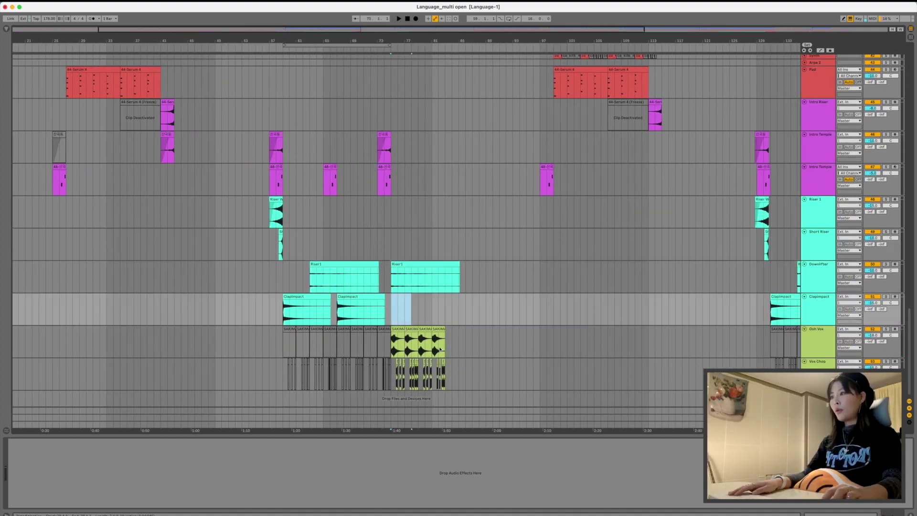
pyautogui.moveTo(440, 349); pyautogui.dragTo(454, 359)
pyautogui.press('super+l')
# Step: Select the Bass clip at the start of the new loop, solo the Bass track and play it through the loop
pyautogui.scroll(10, 460, 254)
pyautogui.scroll(-3, 460, 253)
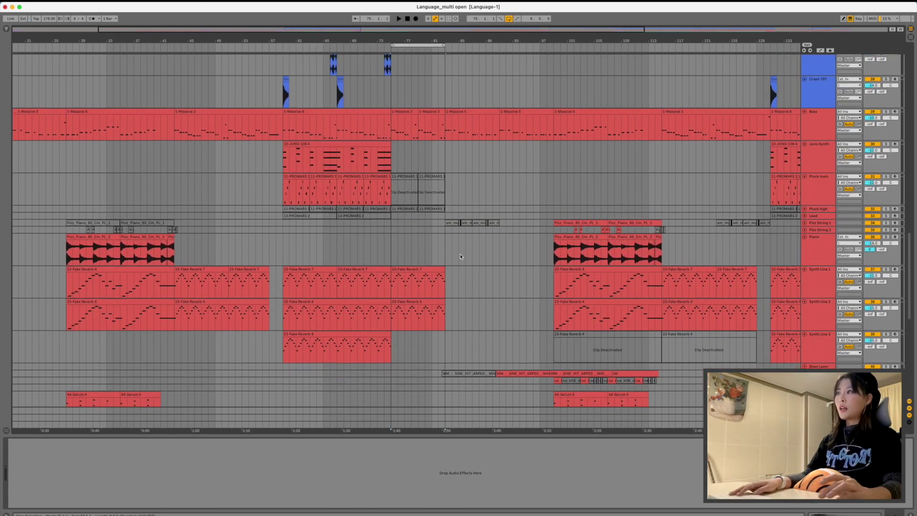
pyautogui.click(412, 108)
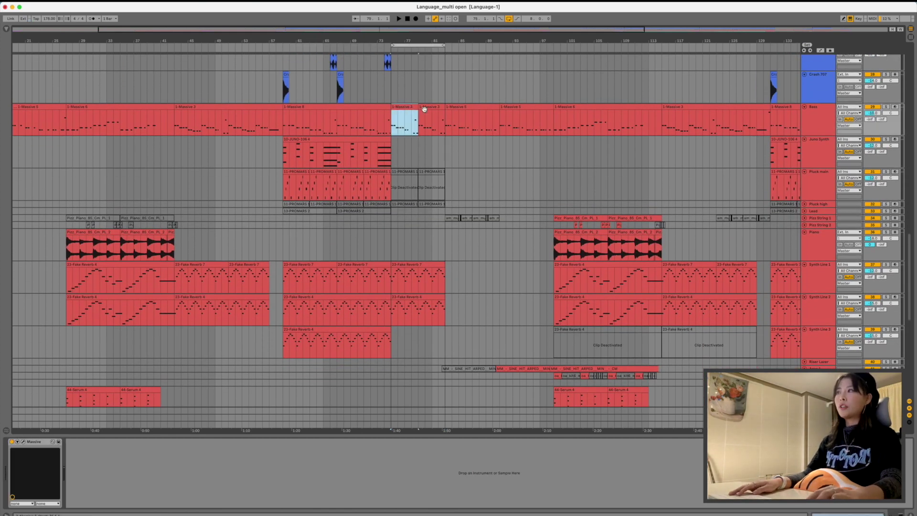
pyautogui.click(887, 107)
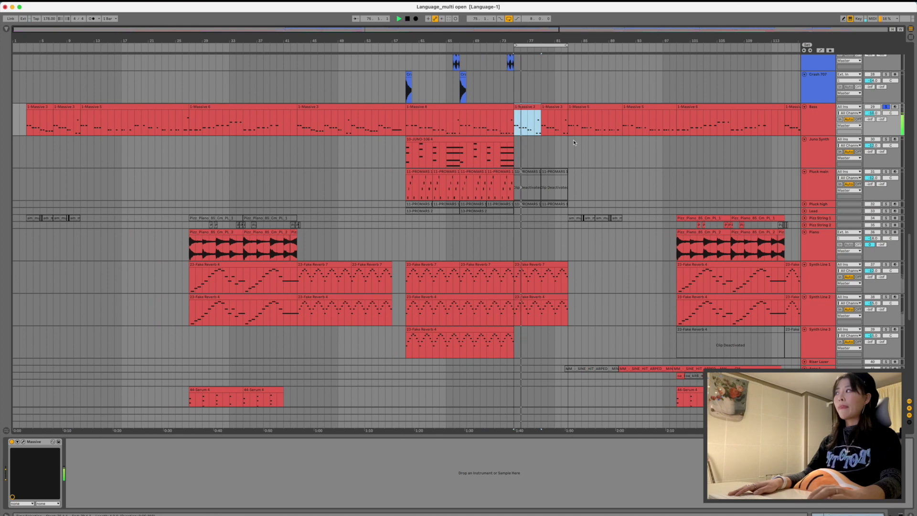
pyautogui.hscroll(5, 516, 132)
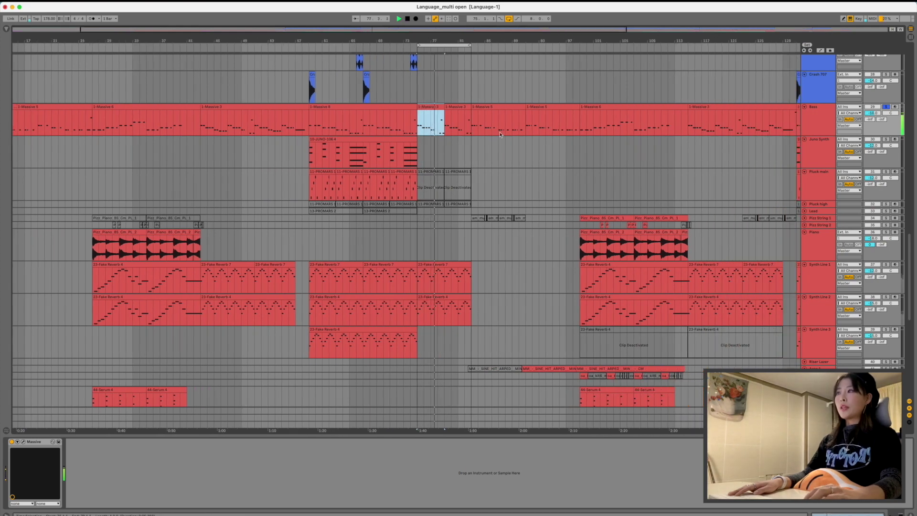
pyautogui.hscroll(-3, 457, 137)
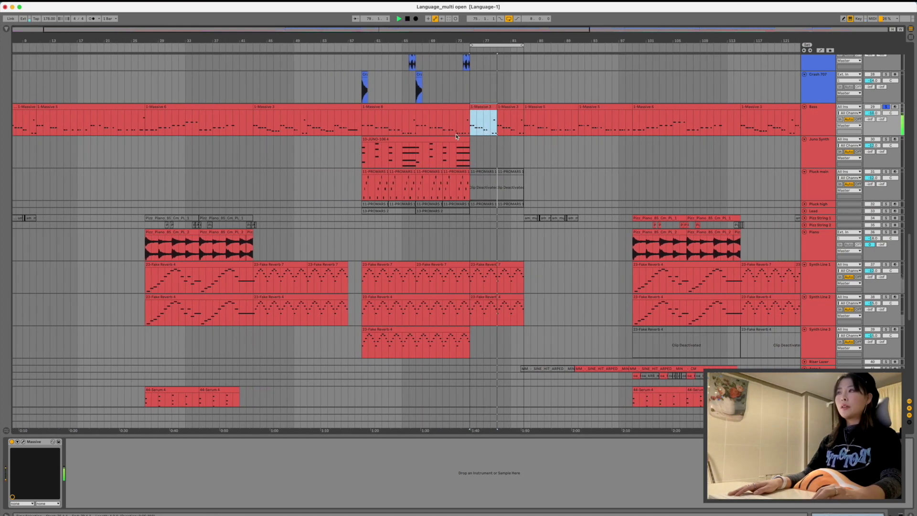
pyautogui.hscroll(2, 485, 138)
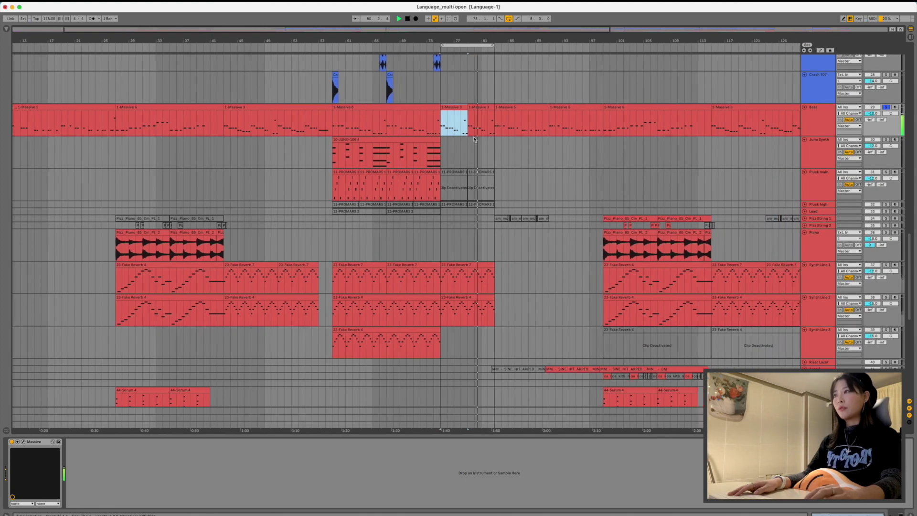
pyautogui.scroll(-6, 475, 137)
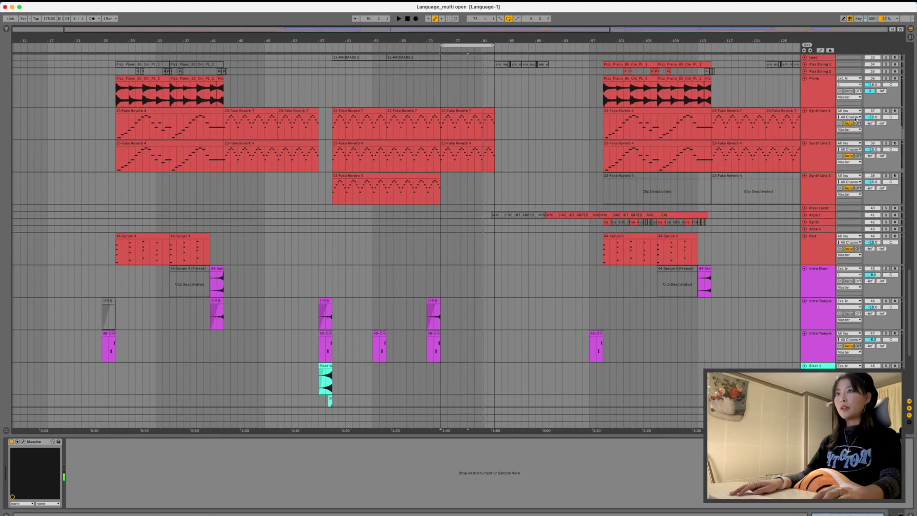
# Step: Solo Synth Line 1 and Synth Line 2 together with the Bass track and play the eight-bar loop
pyautogui.click(855, 118)
pyautogui.click(831, 126)
pyautogui.click(815, 119)
pyautogui.keyDown('shift'); pyautogui.click(815, 148); pyautogui.keyUp('shift')
pyautogui.press('s')
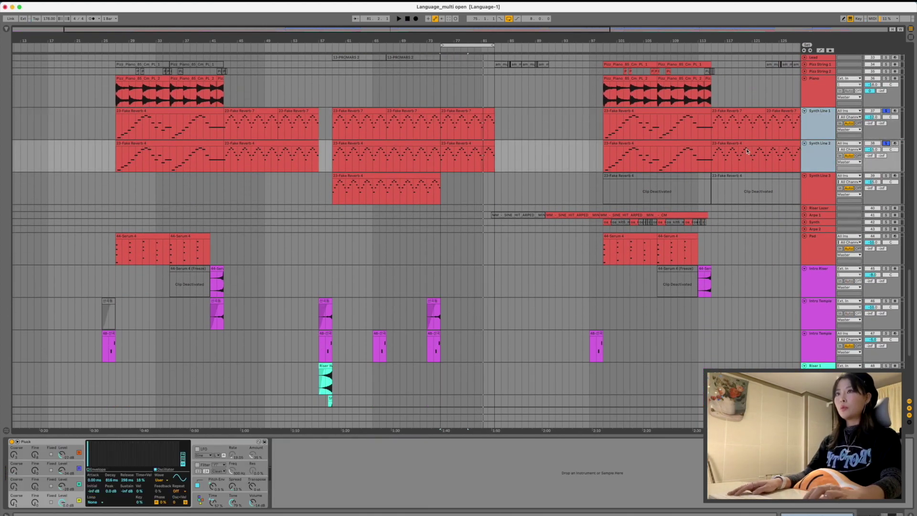
pyautogui.scroll(6, 561, 149)
pyautogui.click(886, 221)
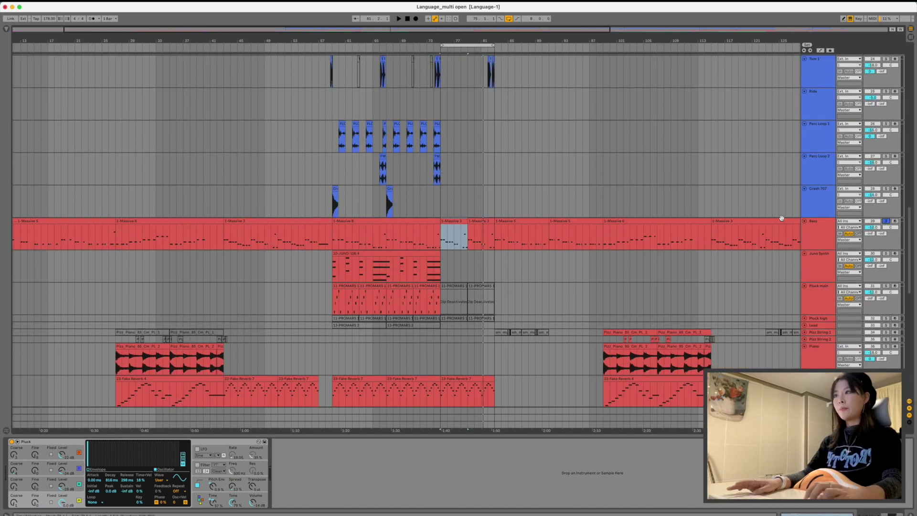
pyautogui.press('space')
pyautogui.hscroll(1, 470, 174)
pyautogui.scroll(15, 470, 176)
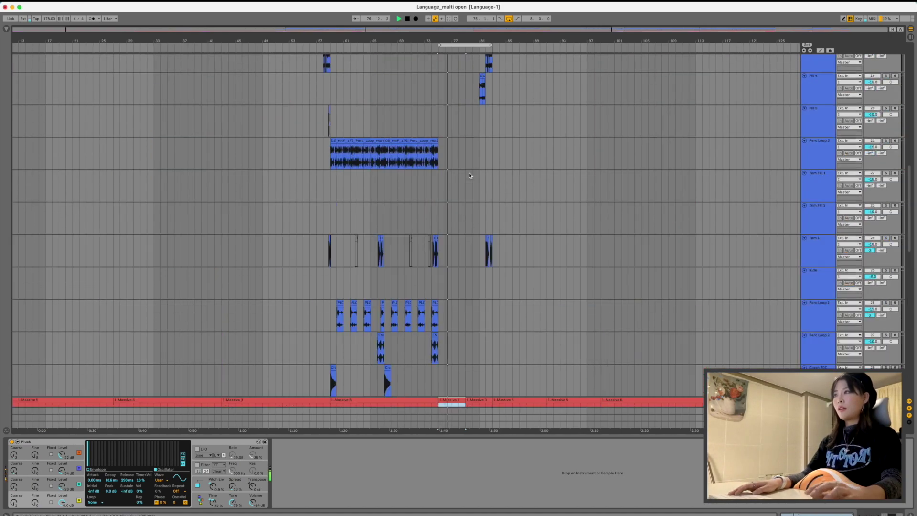
pyautogui.scroll(-15, 469, 176)
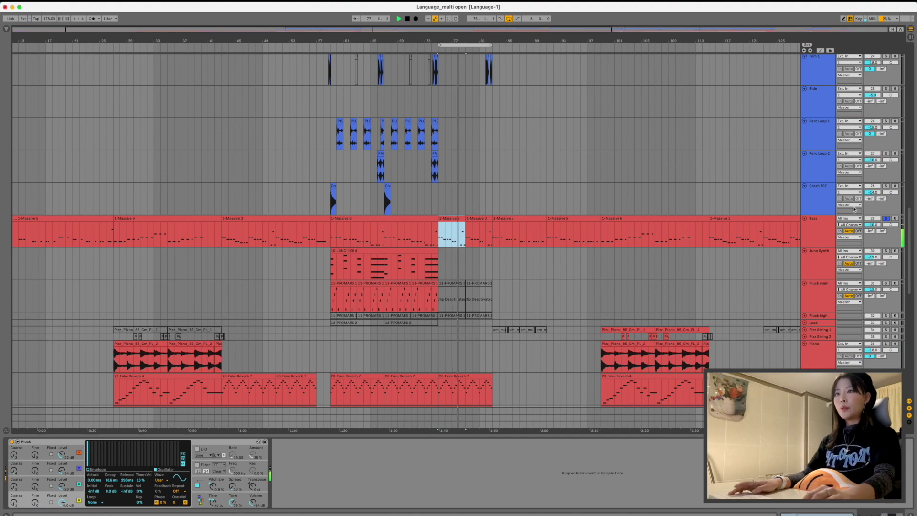
# Step: Turn off the Bass solo, select the Downlifter clip starting at bar 75 and play the section with all tracks
pyautogui.click(887, 220)
pyautogui.scroll(-8, 489, 235)
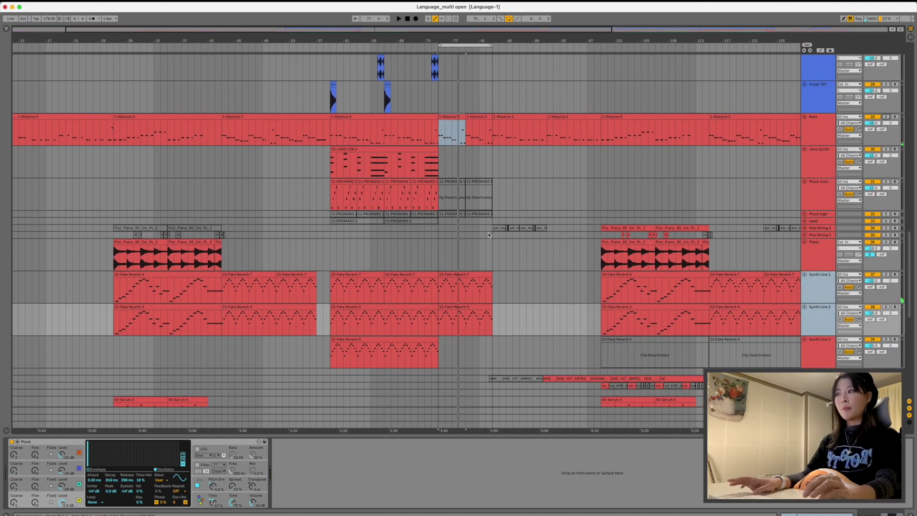
pyautogui.scroll(-5, 489, 235)
pyautogui.click(489, 277)
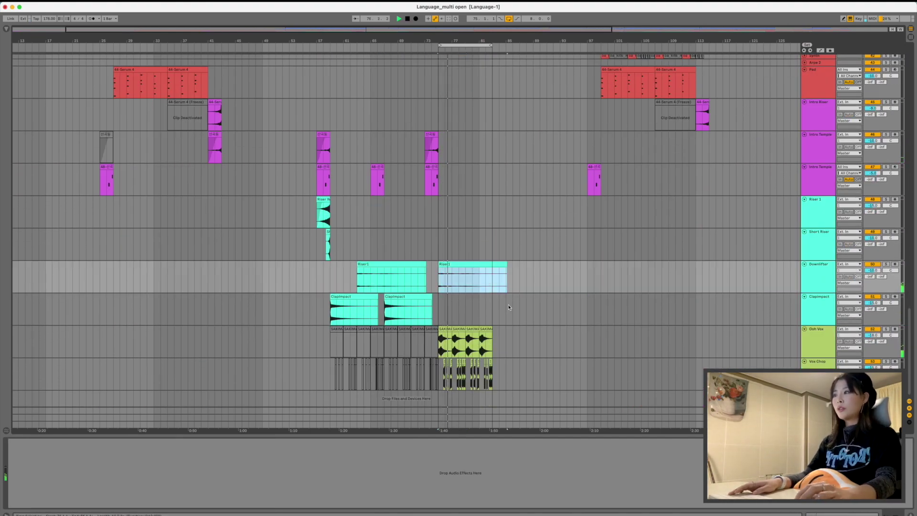
pyautogui.scroll(-1, 741, 300)
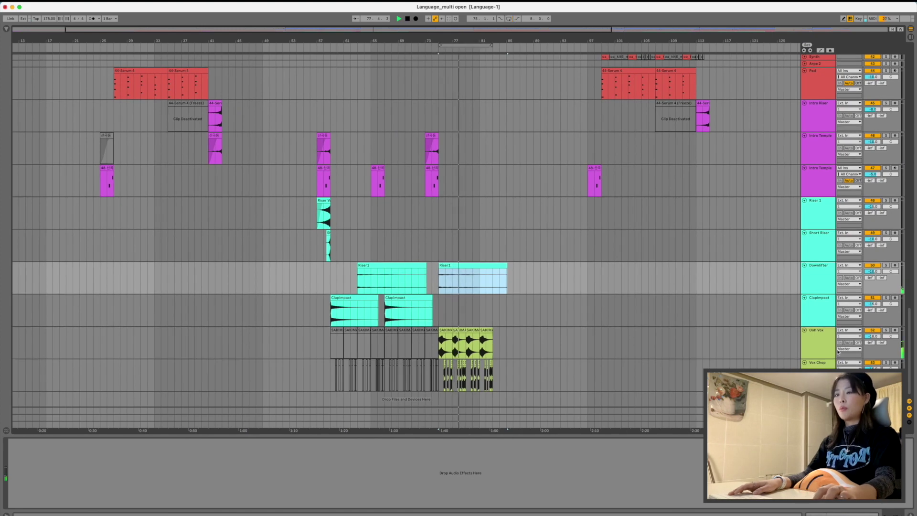
# Step: Solo the Ooh Vox track, open its first active clip at bar 75 and play the part on its own
pyautogui.click(876, 334)
pyautogui.click(886, 330)
pyautogui.doubleClick(445, 331)
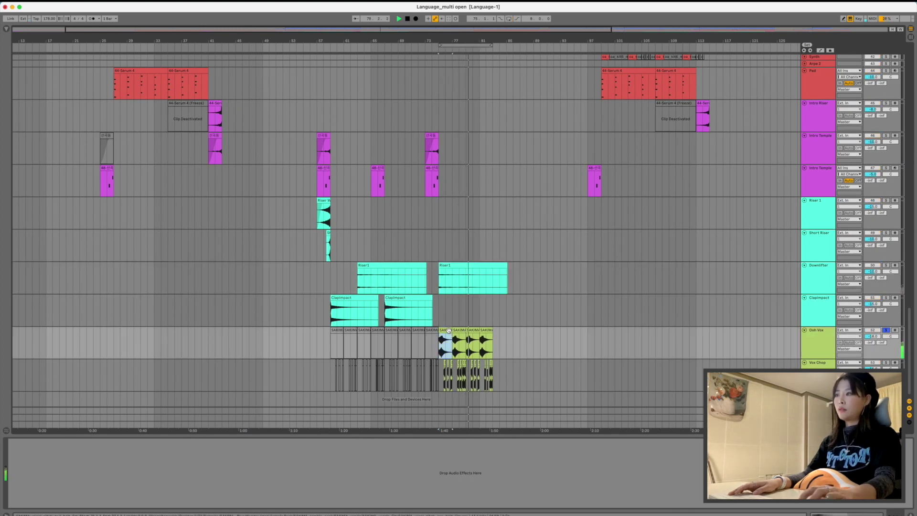
pyautogui.scroll(-3, 463, 269)
pyautogui.press('space')
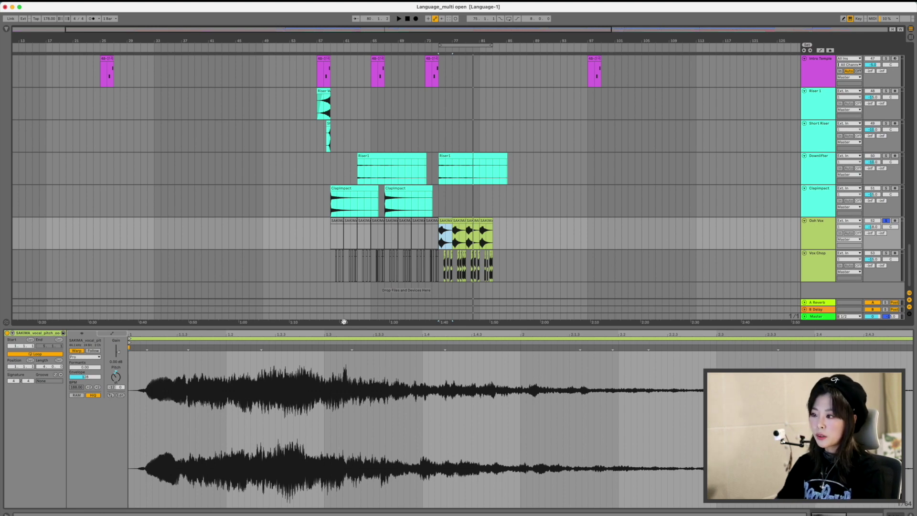
pyautogui.press('space')
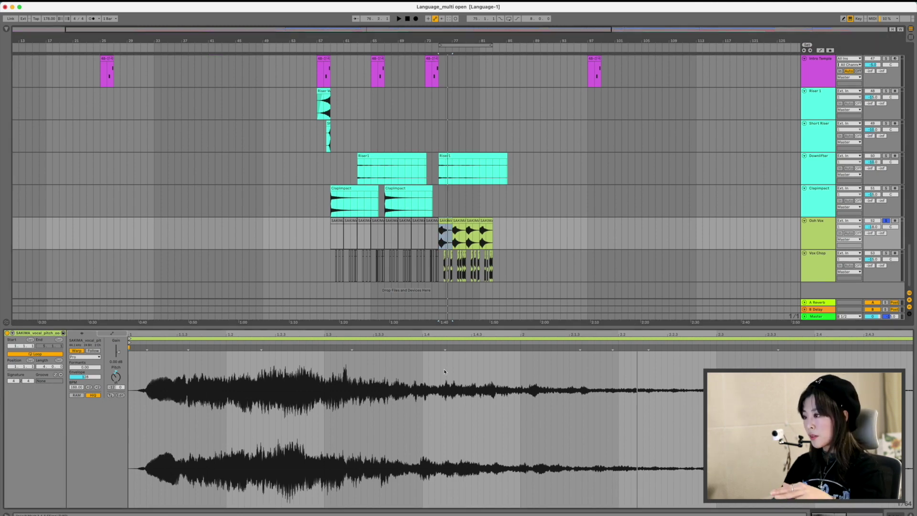
pyautogui.press('space')
pyautogui.press('space')
# Step: Solo the Vox Chop track, select its first active clip after bar 75 and play the chops alone
pyautogui.click(815, 274)
pyautogui.press('s')
pyautogui.click(443, 267)
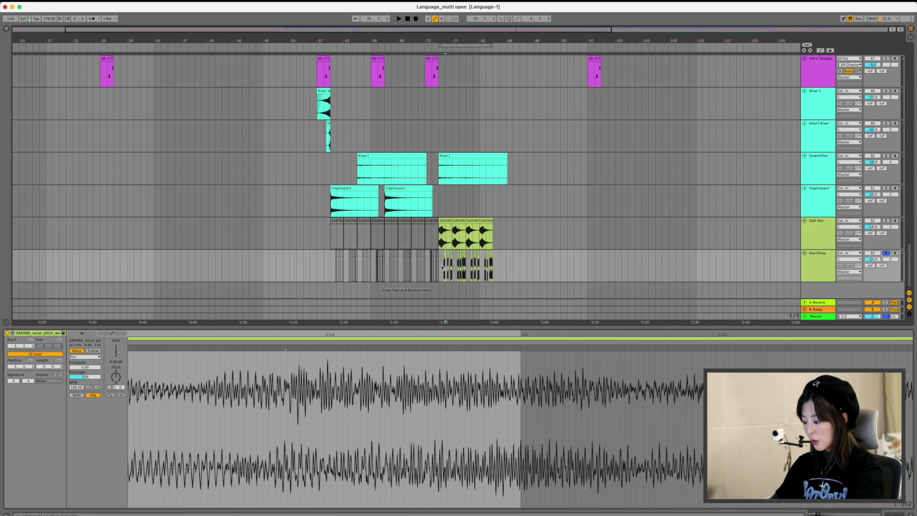
pyautogui.scroll(6, 440, 266)
pyautogui.click(476, 254)
pyautogui.hscroll(2, 476, 255)
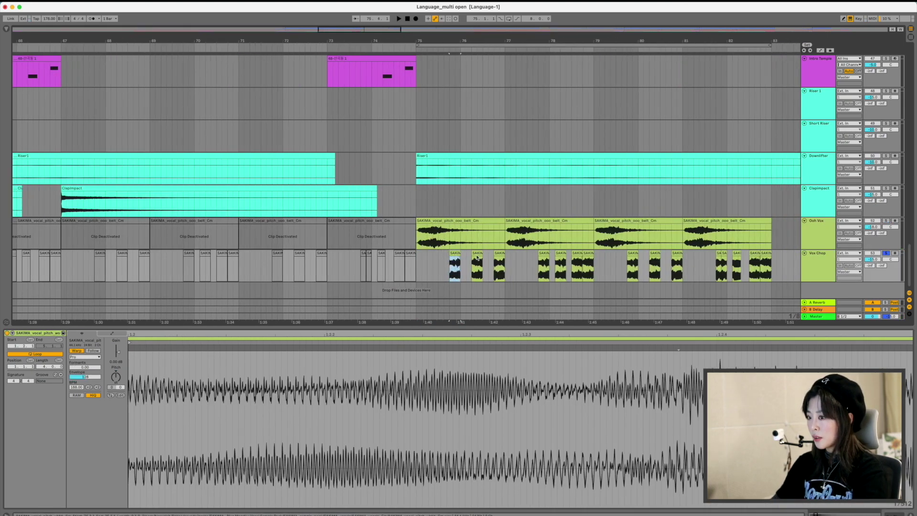
pyautogui.press('space')
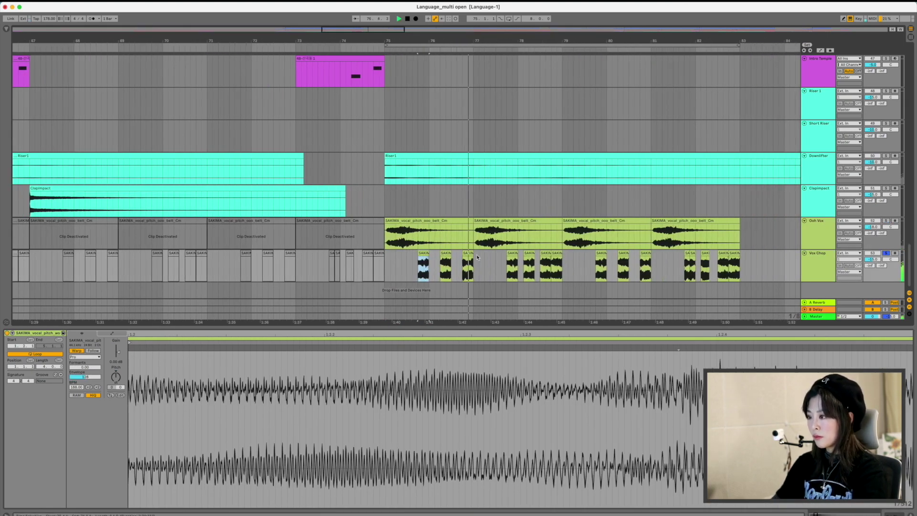
pyautogui.hscroll(1, 504, 260)
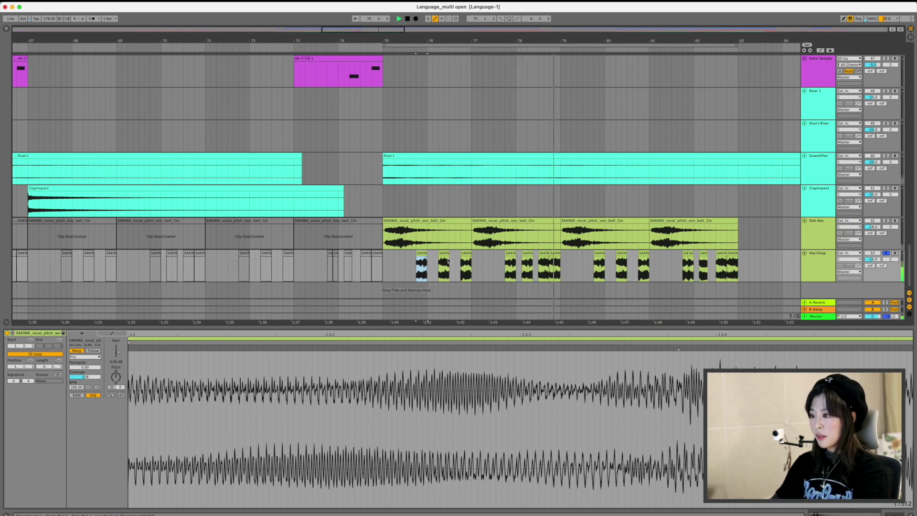
pyautogui.press('space')
# Step: Play the full sample of the last Vox Chop clip before bar 75 on a duplicated track and delete that duplicate
pyautogui.click(377, 253)
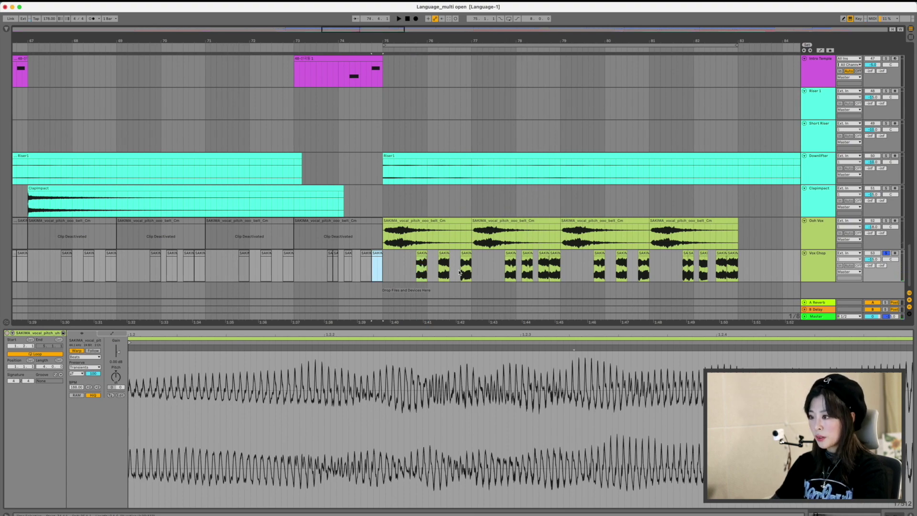
pyautogui.press('super+d')
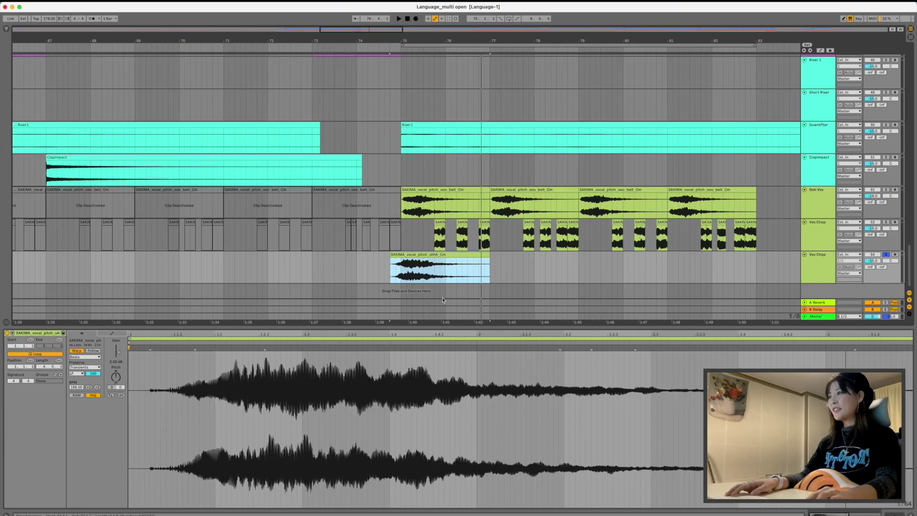
pyautogui.press('space')
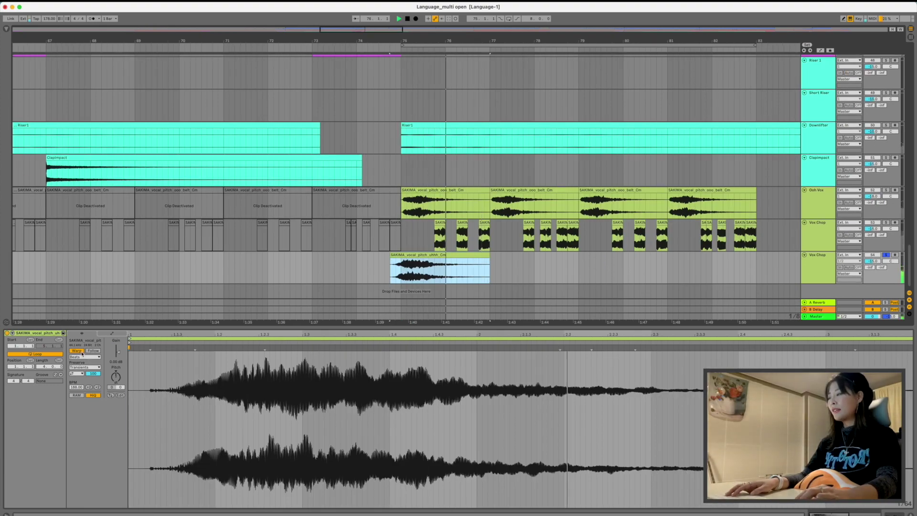
pyautogui.press('space')
pyautogui.click(813, 268)
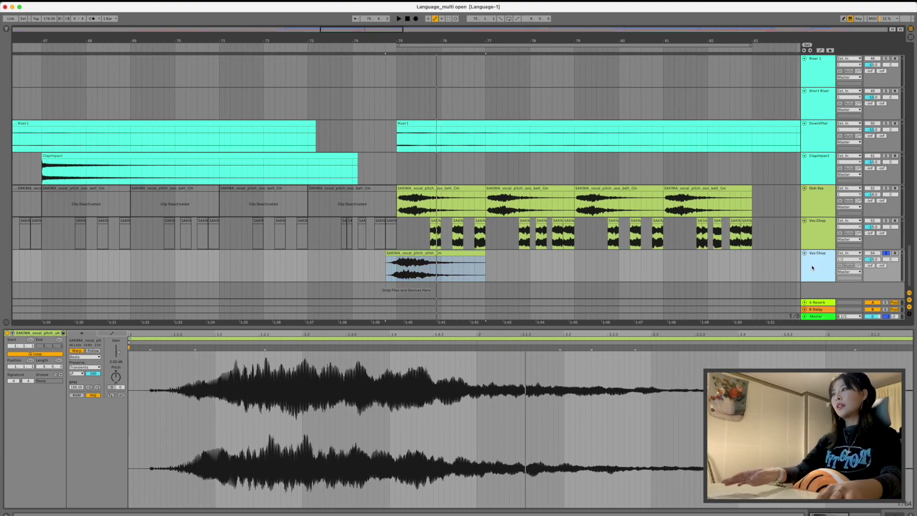
pyautogui.press('Delete')
# Step: Play the Vox Chop clips soloed together with Ooh Vox and undo the extra duplicate Vox Chop track
pyautogui.press('space')
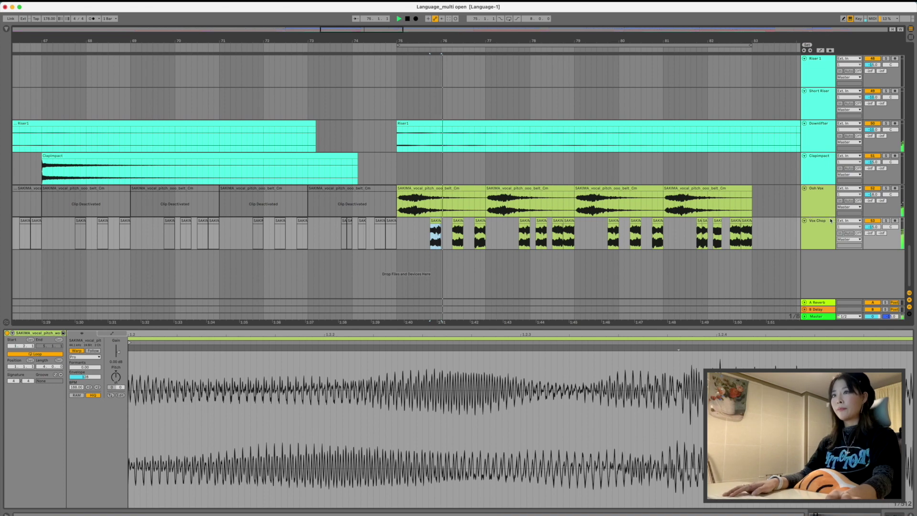
pyautogui.click(886, 220)
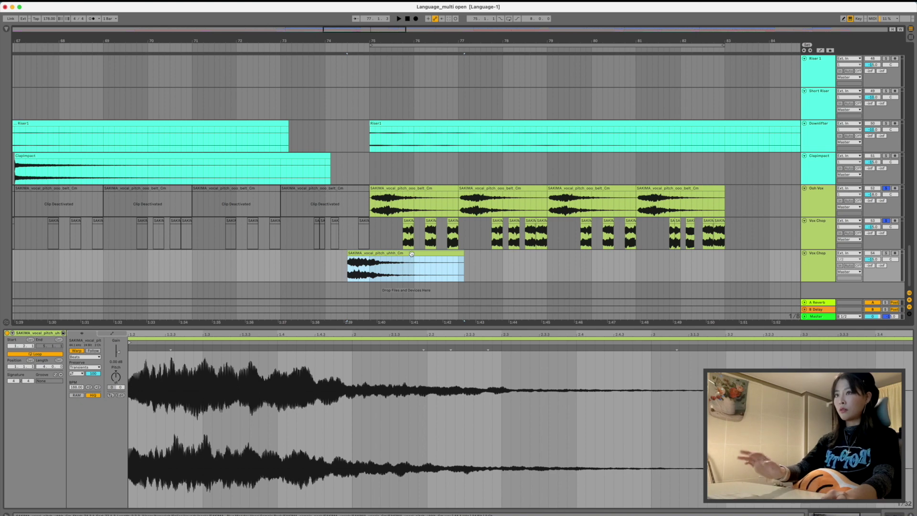
pyautogui.press('super+z')
# Step: Loop the eight bars from bar 75 across the active Ooh Vox and Vox Chop clips and play them with all tracks
pyautogui.moveTo(376, 210); pyautogui.dragTo(722, 234)
pyautogui.press('super+l')
pyautogui.click(594, 263)
pyautogui.scroll(-6, 594, 263)
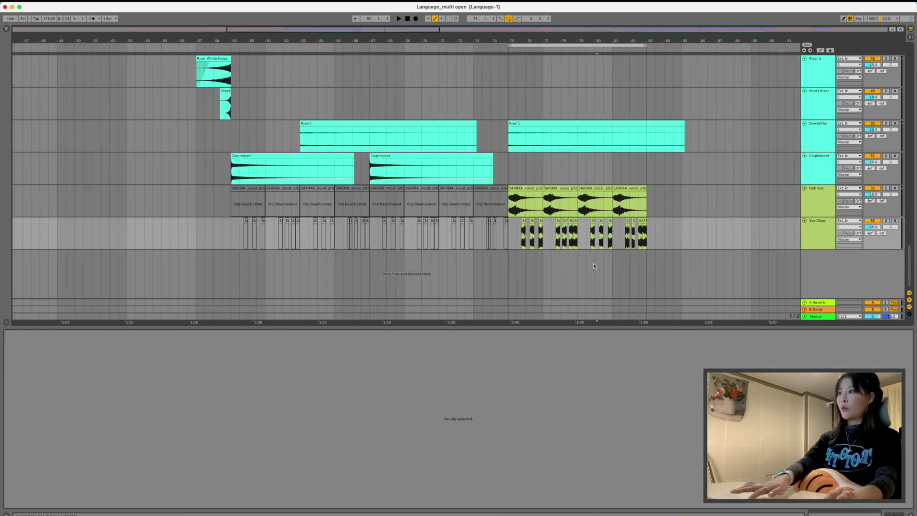
pyautogui.hscroll(3, 573, 260)
pyautogui.hscroll(3, 562, 258)
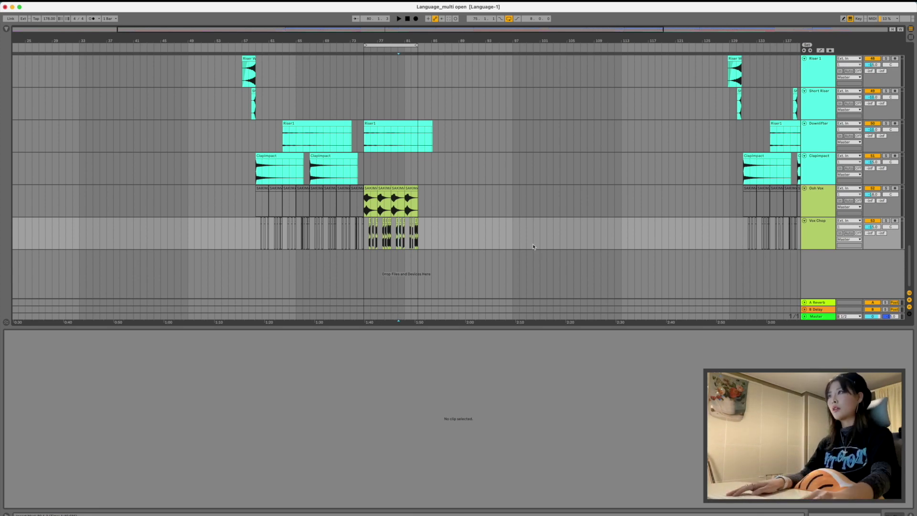
pyautogui.click(379, 46)
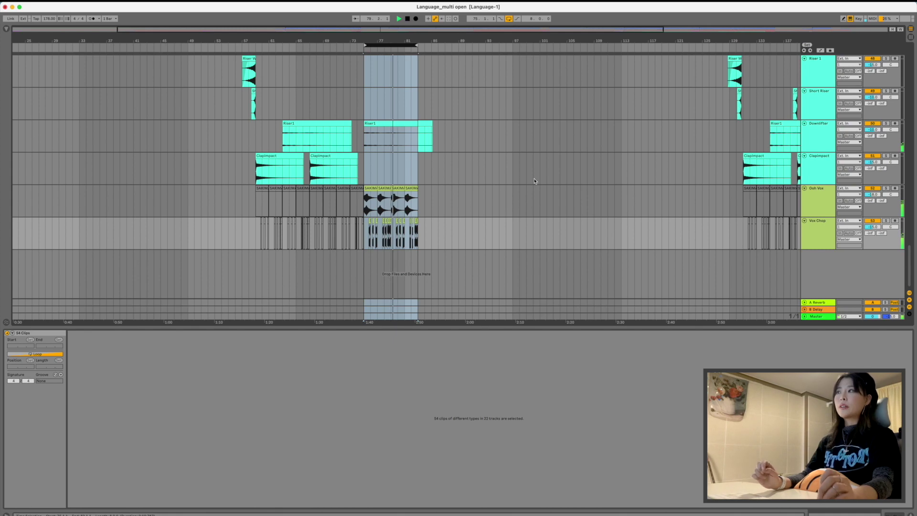
# Step: Turn off the loop so playback runs on past the vocal section, and hide the clip detail view
pyautogui.click(509, 18)
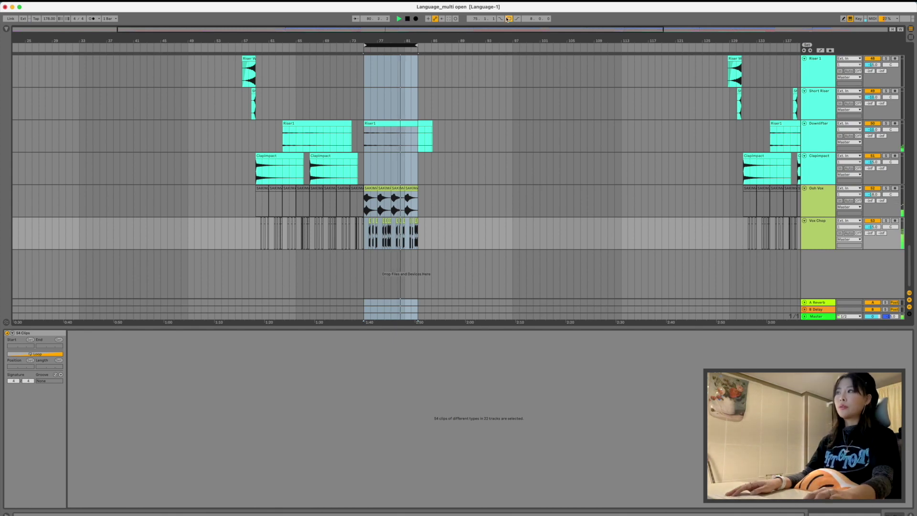
pyautogui.click(499, 236)
pyautogui.press('super+alt+l')
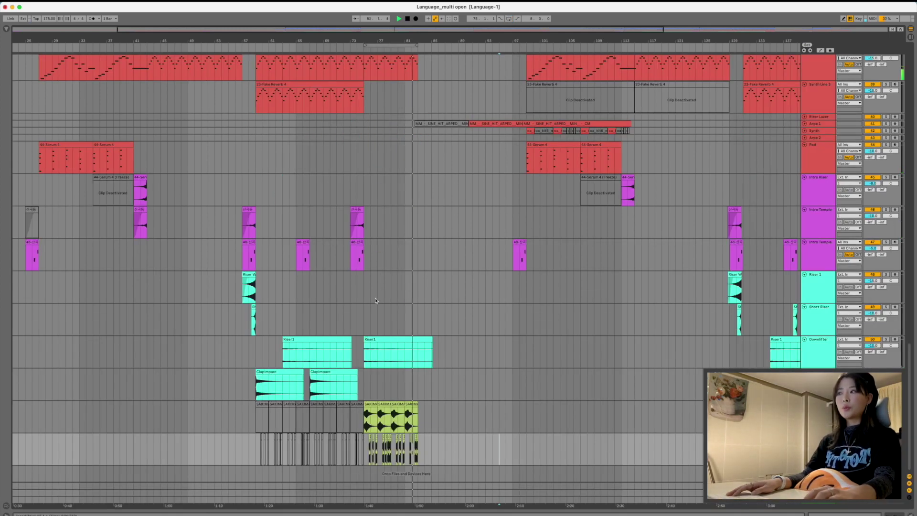
# Step: Look over the synth, bass and drum tracks while playing past bar 83, and set the start position where the piano clips return
pyautogui.click(417, 233)
pyautogui.hscroll(3, 418, 236)
pyautogui.scroll(10, 420, 243)
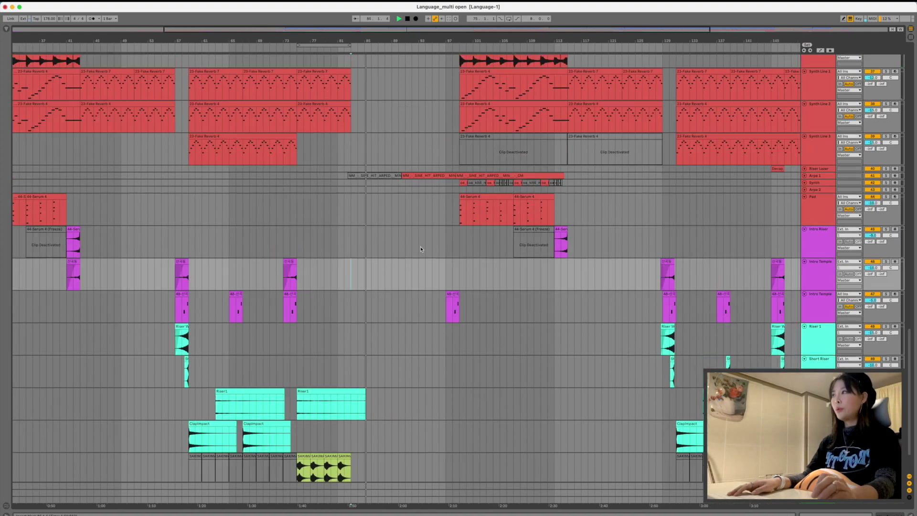
pyautogui.scroll(2, 421, 249)
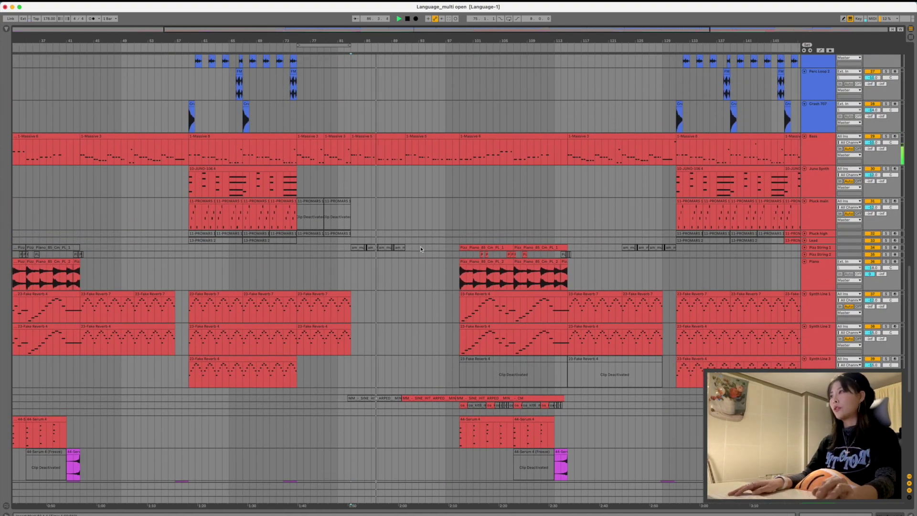
pyautogui.scroll(8, 421, 249)
pyautogui.scroll(8, 421, 249)
pyautogui.scroll(-1, 421, 249)
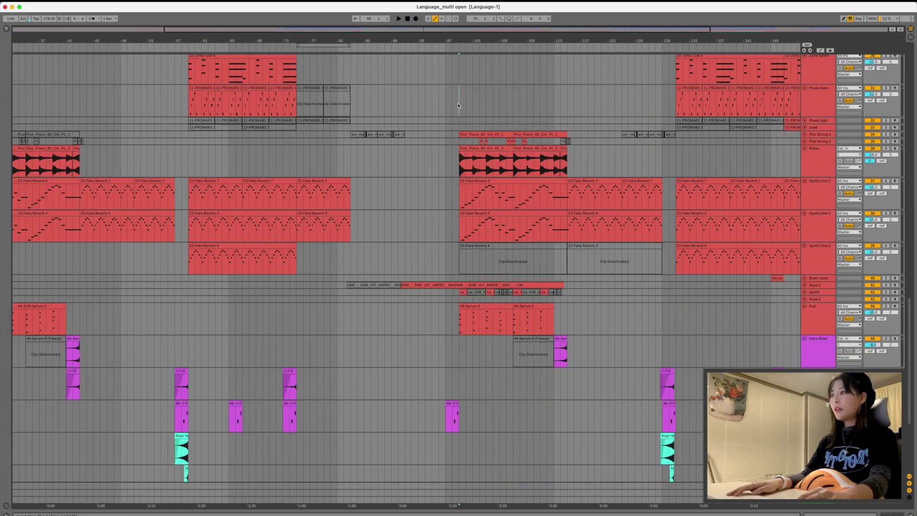
pyautogui.click(458, 105)
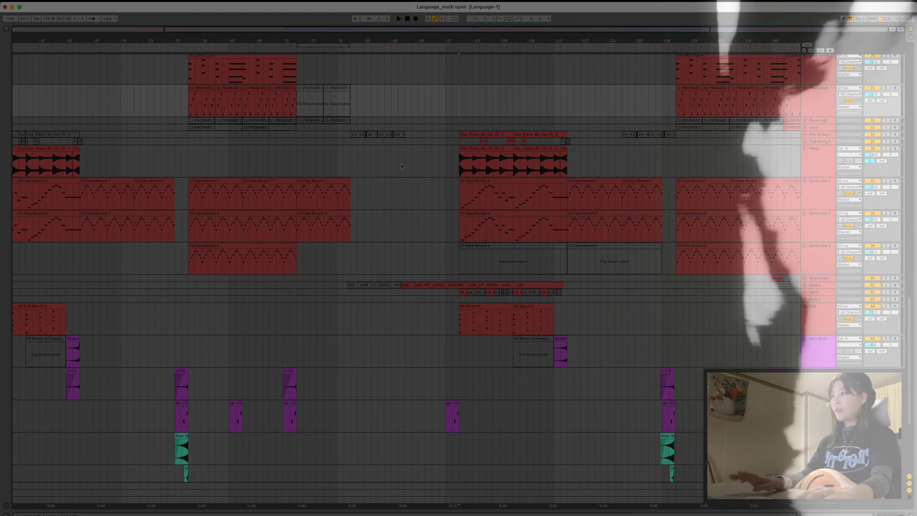